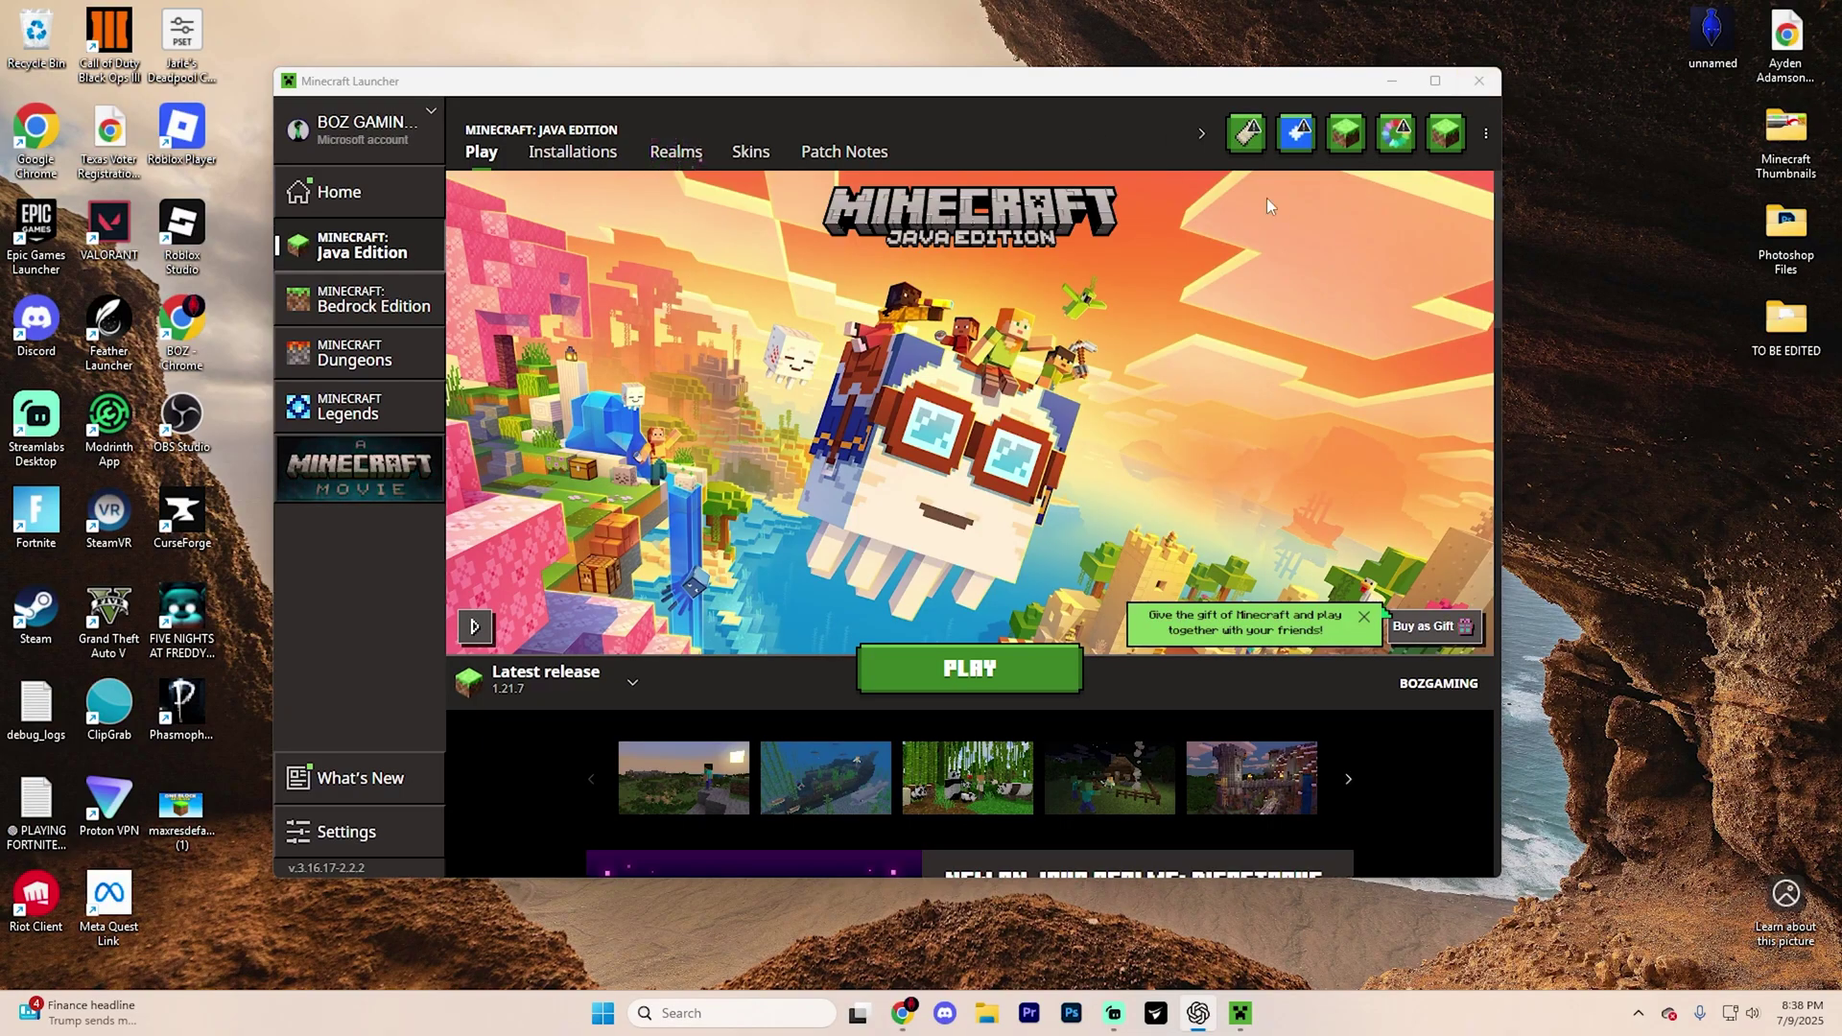
Step: Close the Minecraft Launcher, search the web in Chrome for "axium mod minecraft" and open the Axiom page on Modrinth
{"action": "left_click", "coordinate": [1481, 82]}
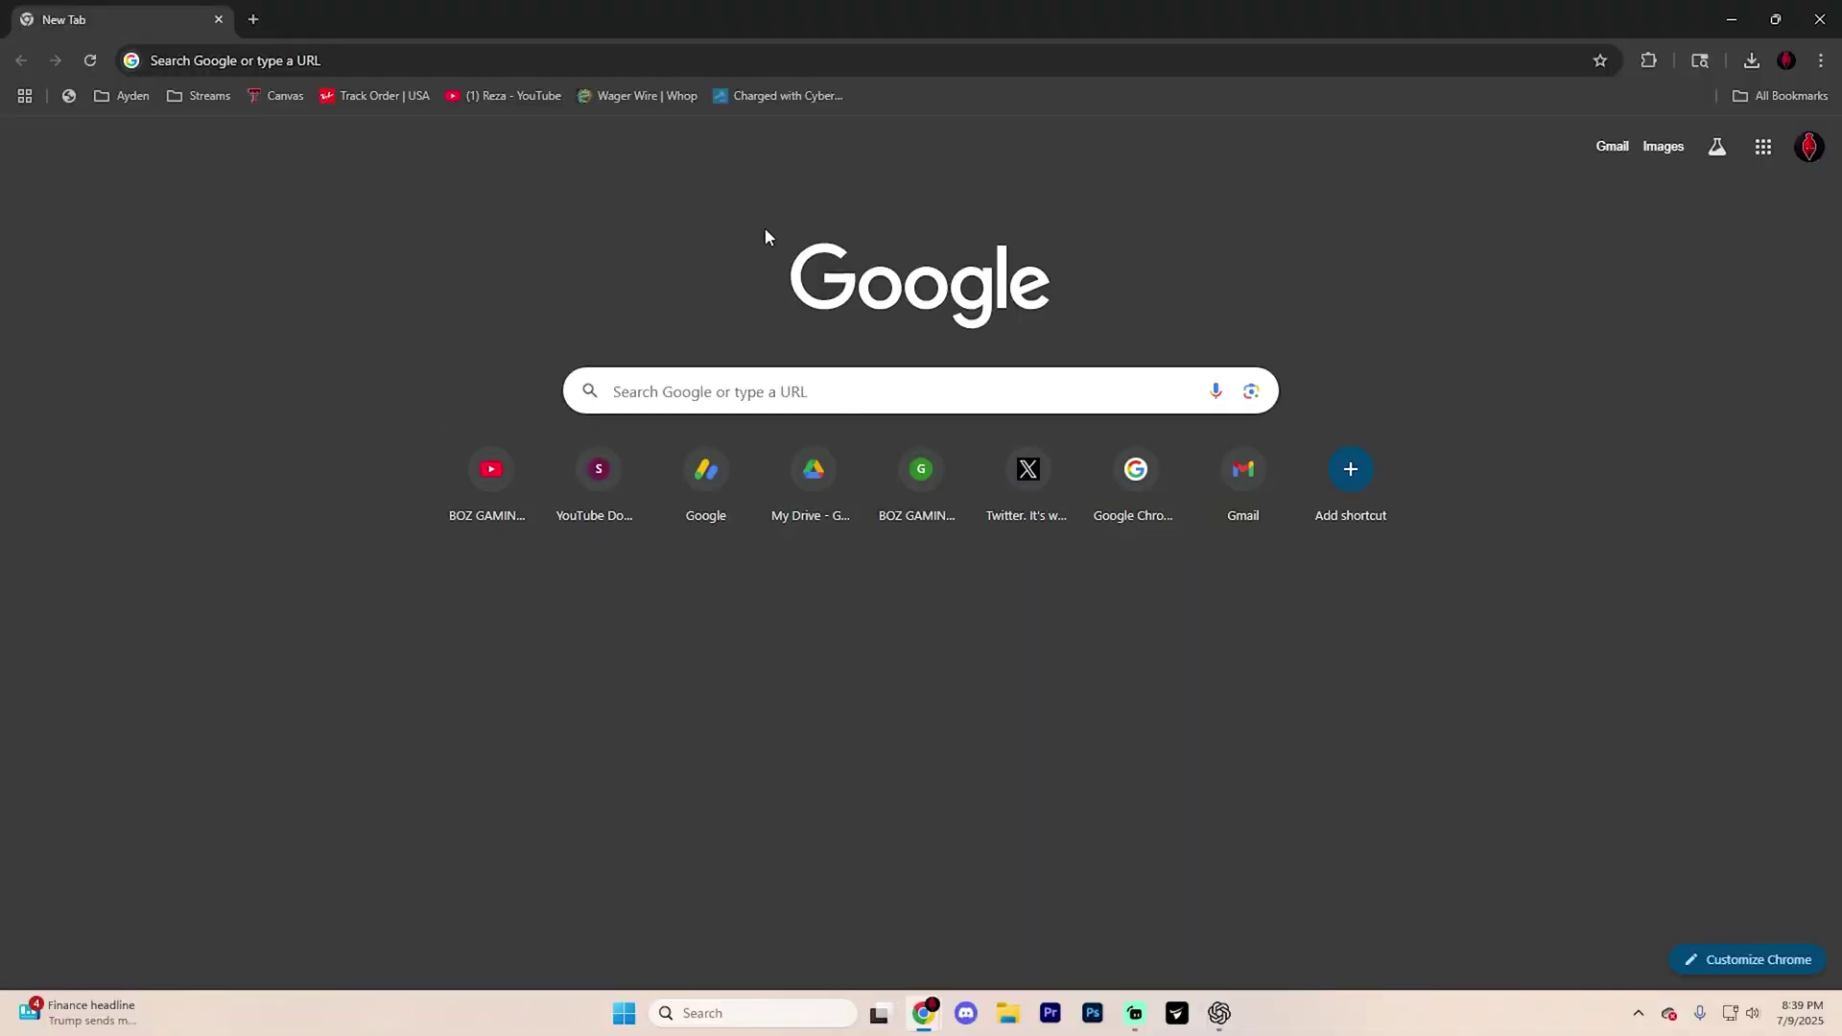
{"action": "left_click", "coordinate": [352, 67]}
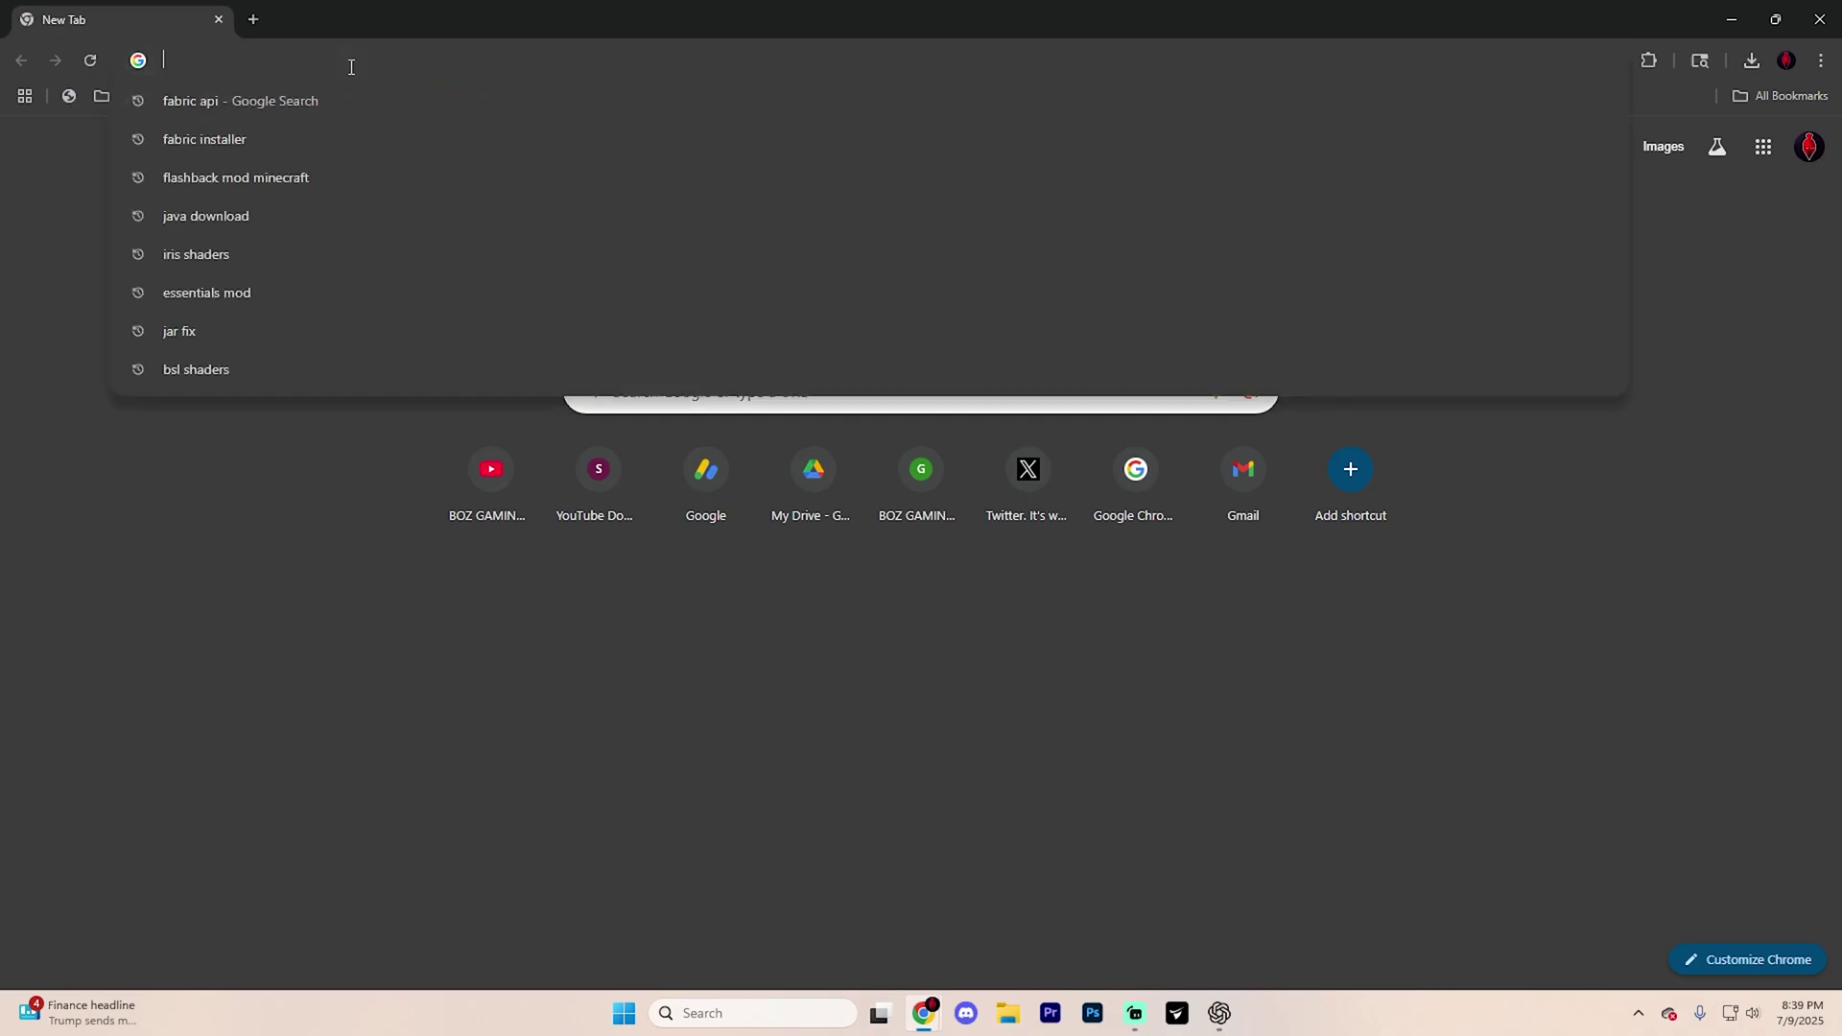
{"action": "type", "text": "axium mod minecraft"}
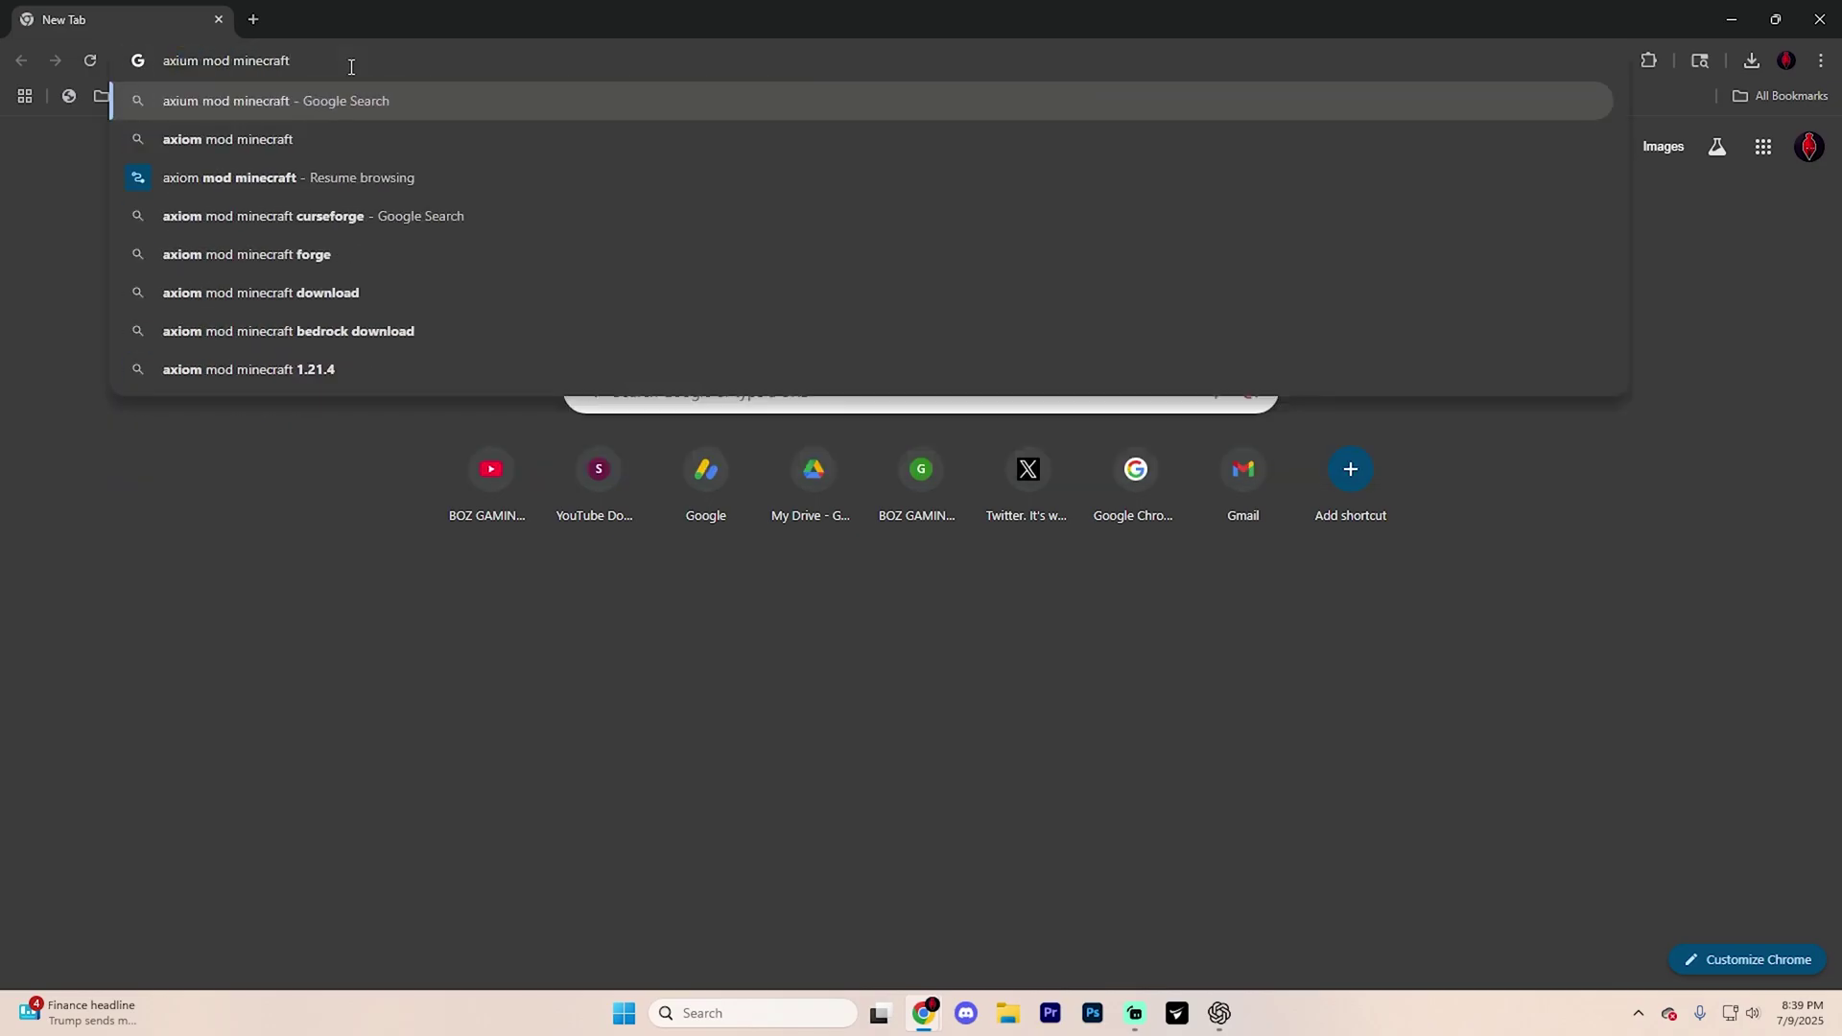
{"action": "key", "text": "Return"}
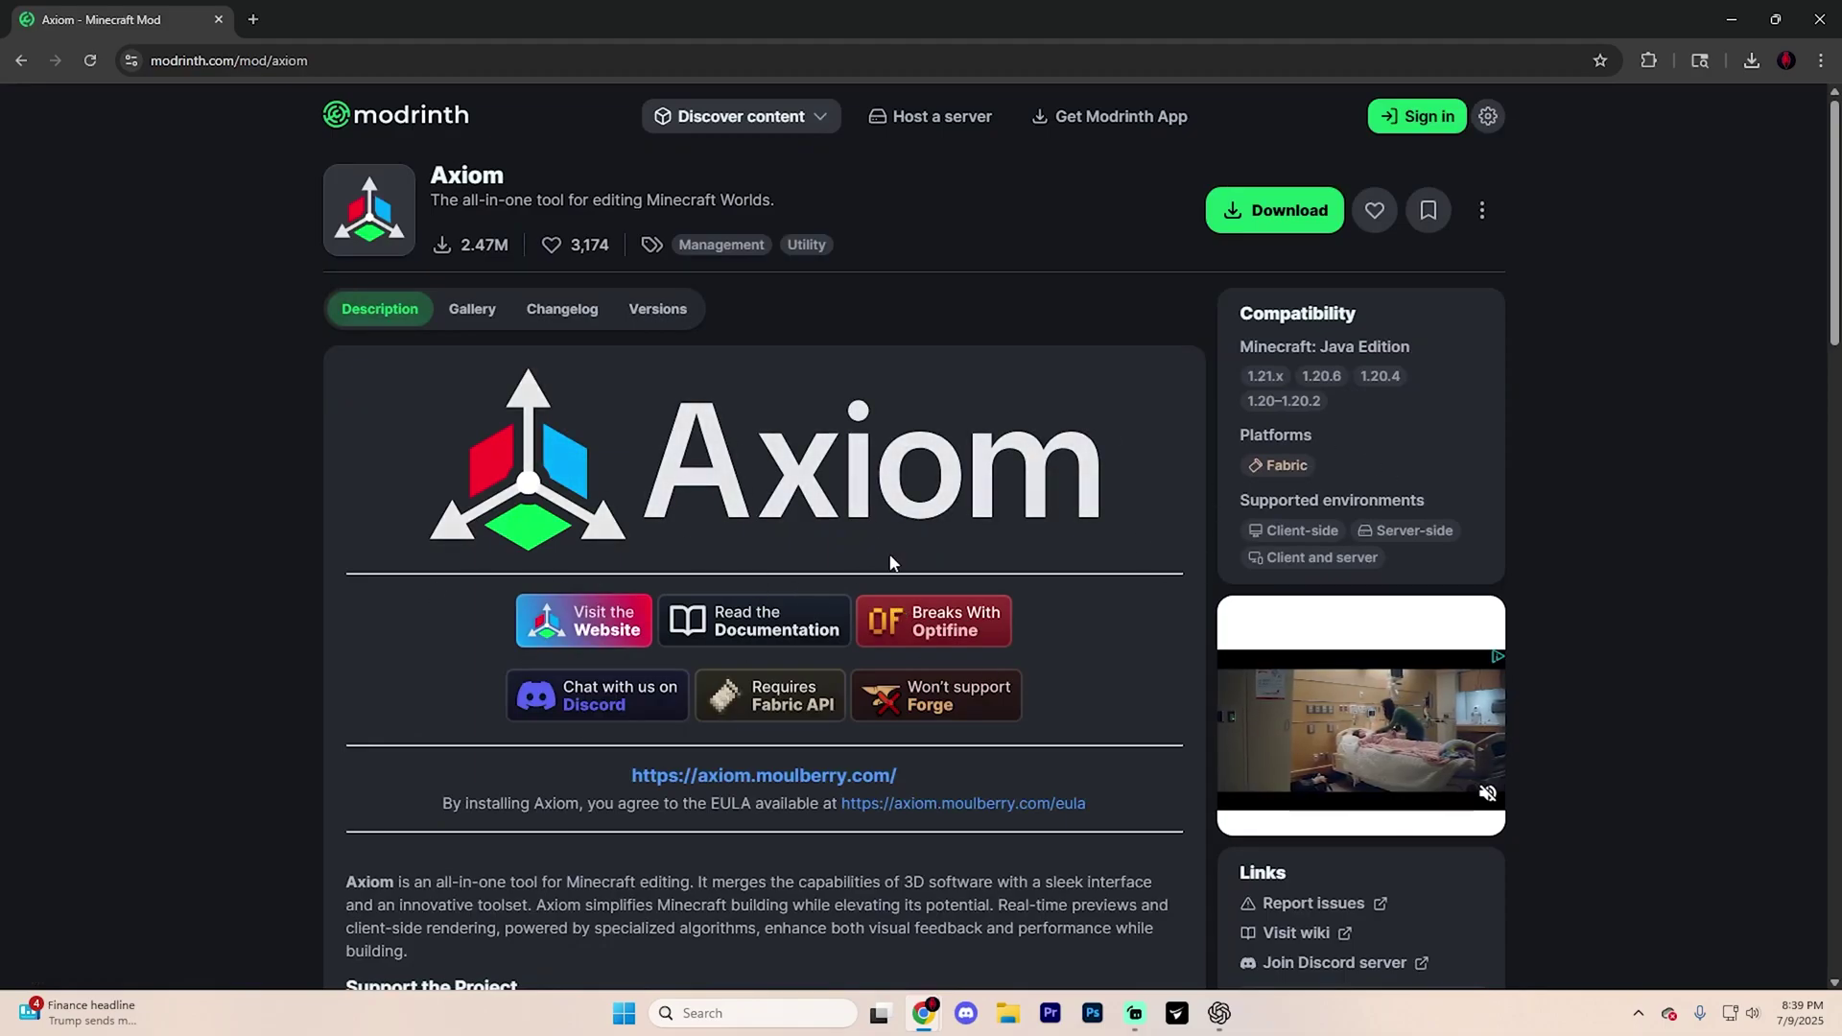
Step: Filter the Axiom mod's versions to game version 1.21.7 and download Axiom 4.9.1
{"action": "left_click", "coordinate": [670, 310]}
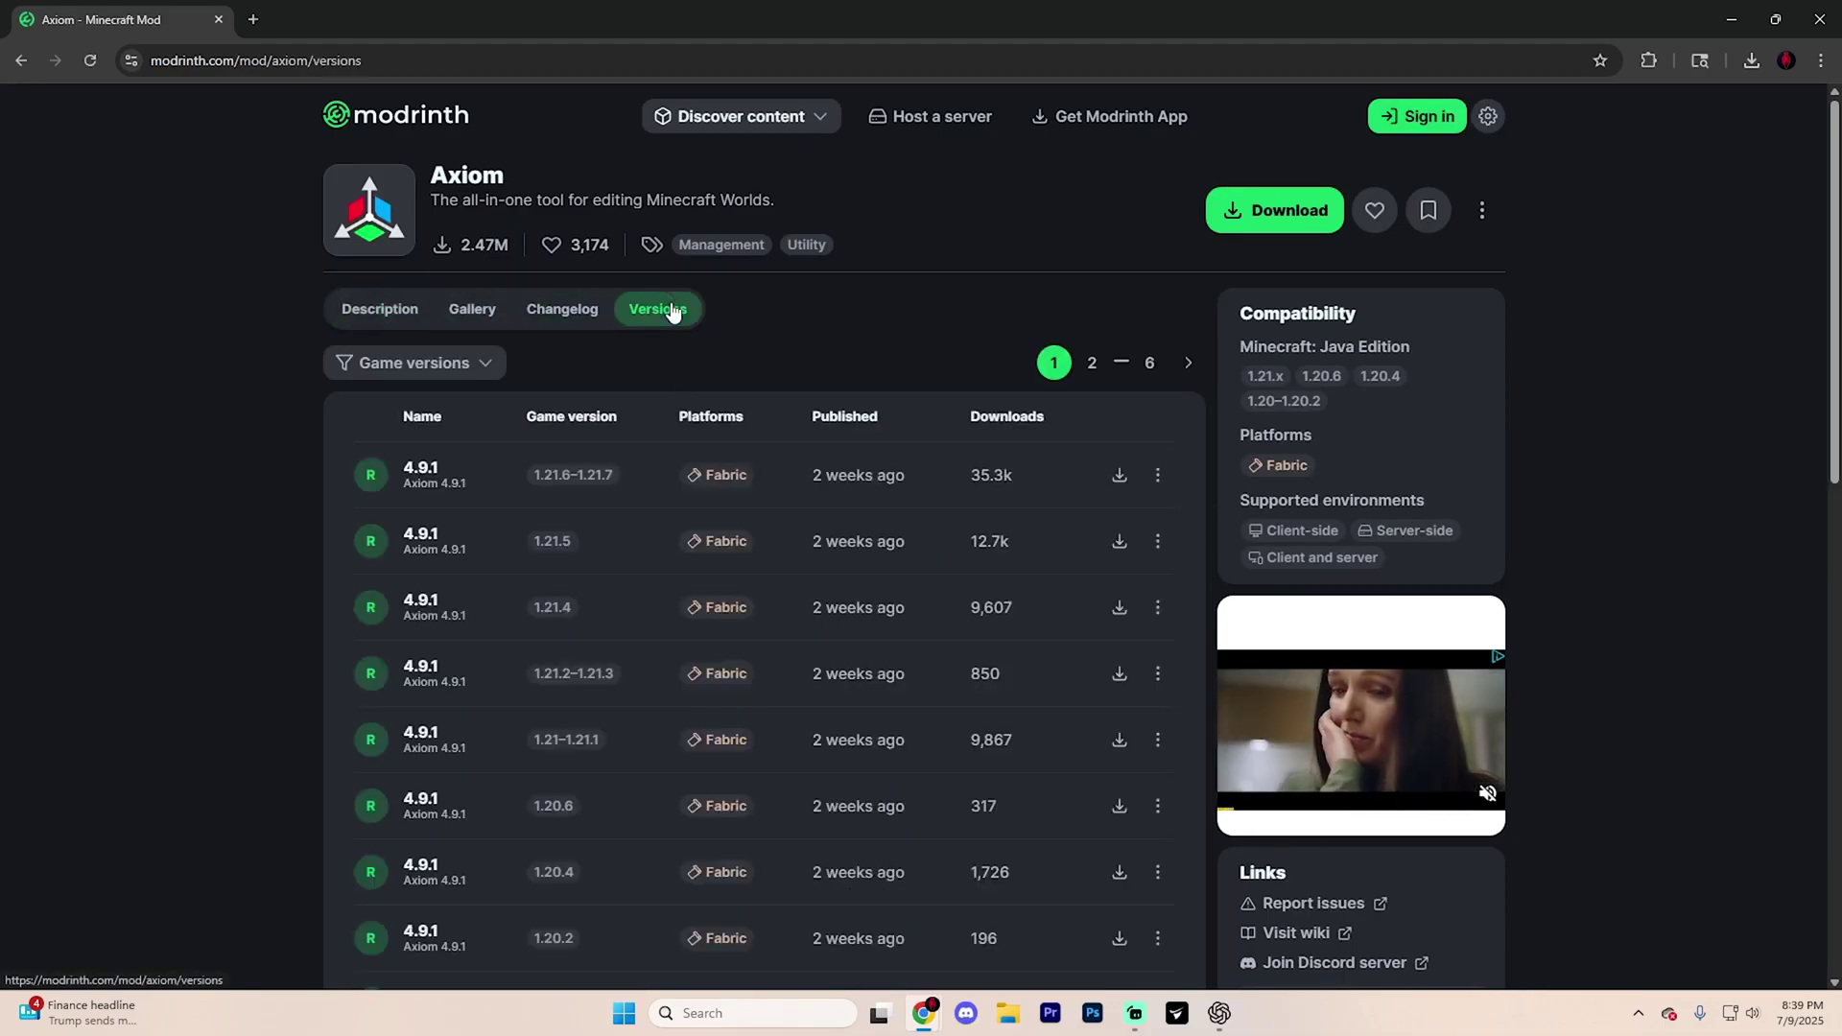
{"action": "left_click", "coordinate": [460, 374]}
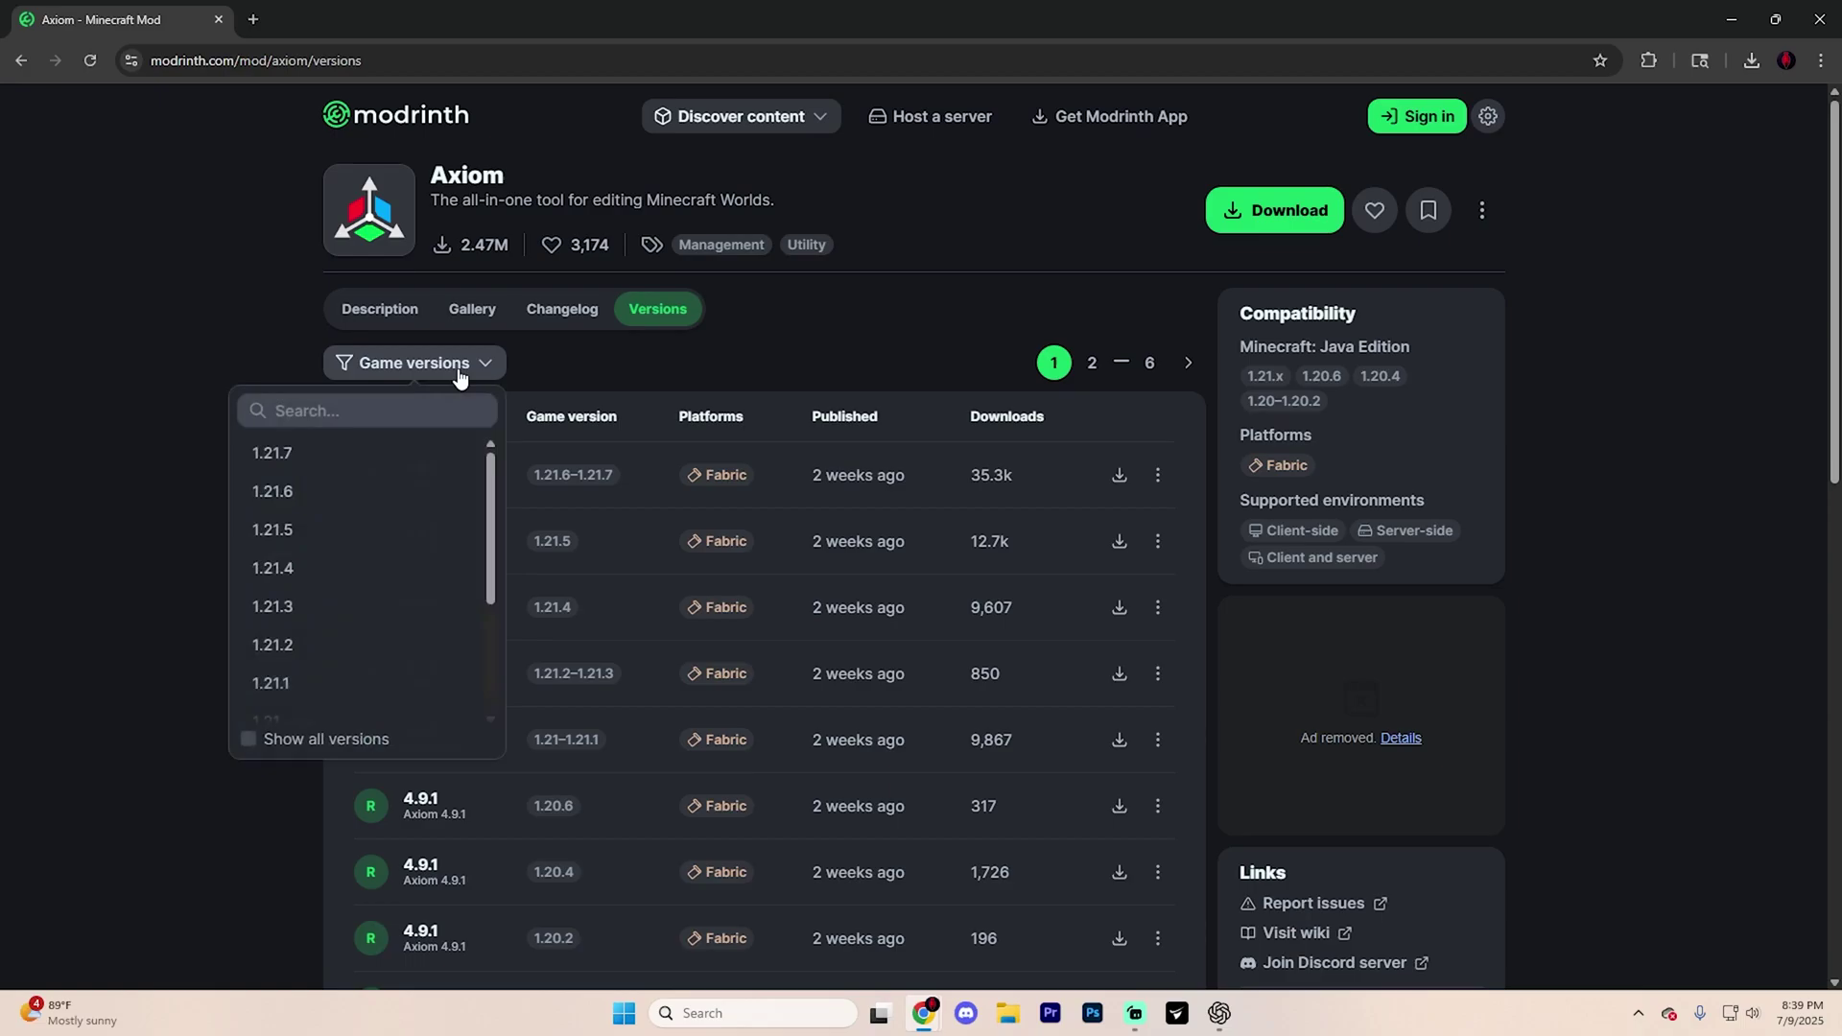
{"action": "left_click", "coordinate": [343, 460]}
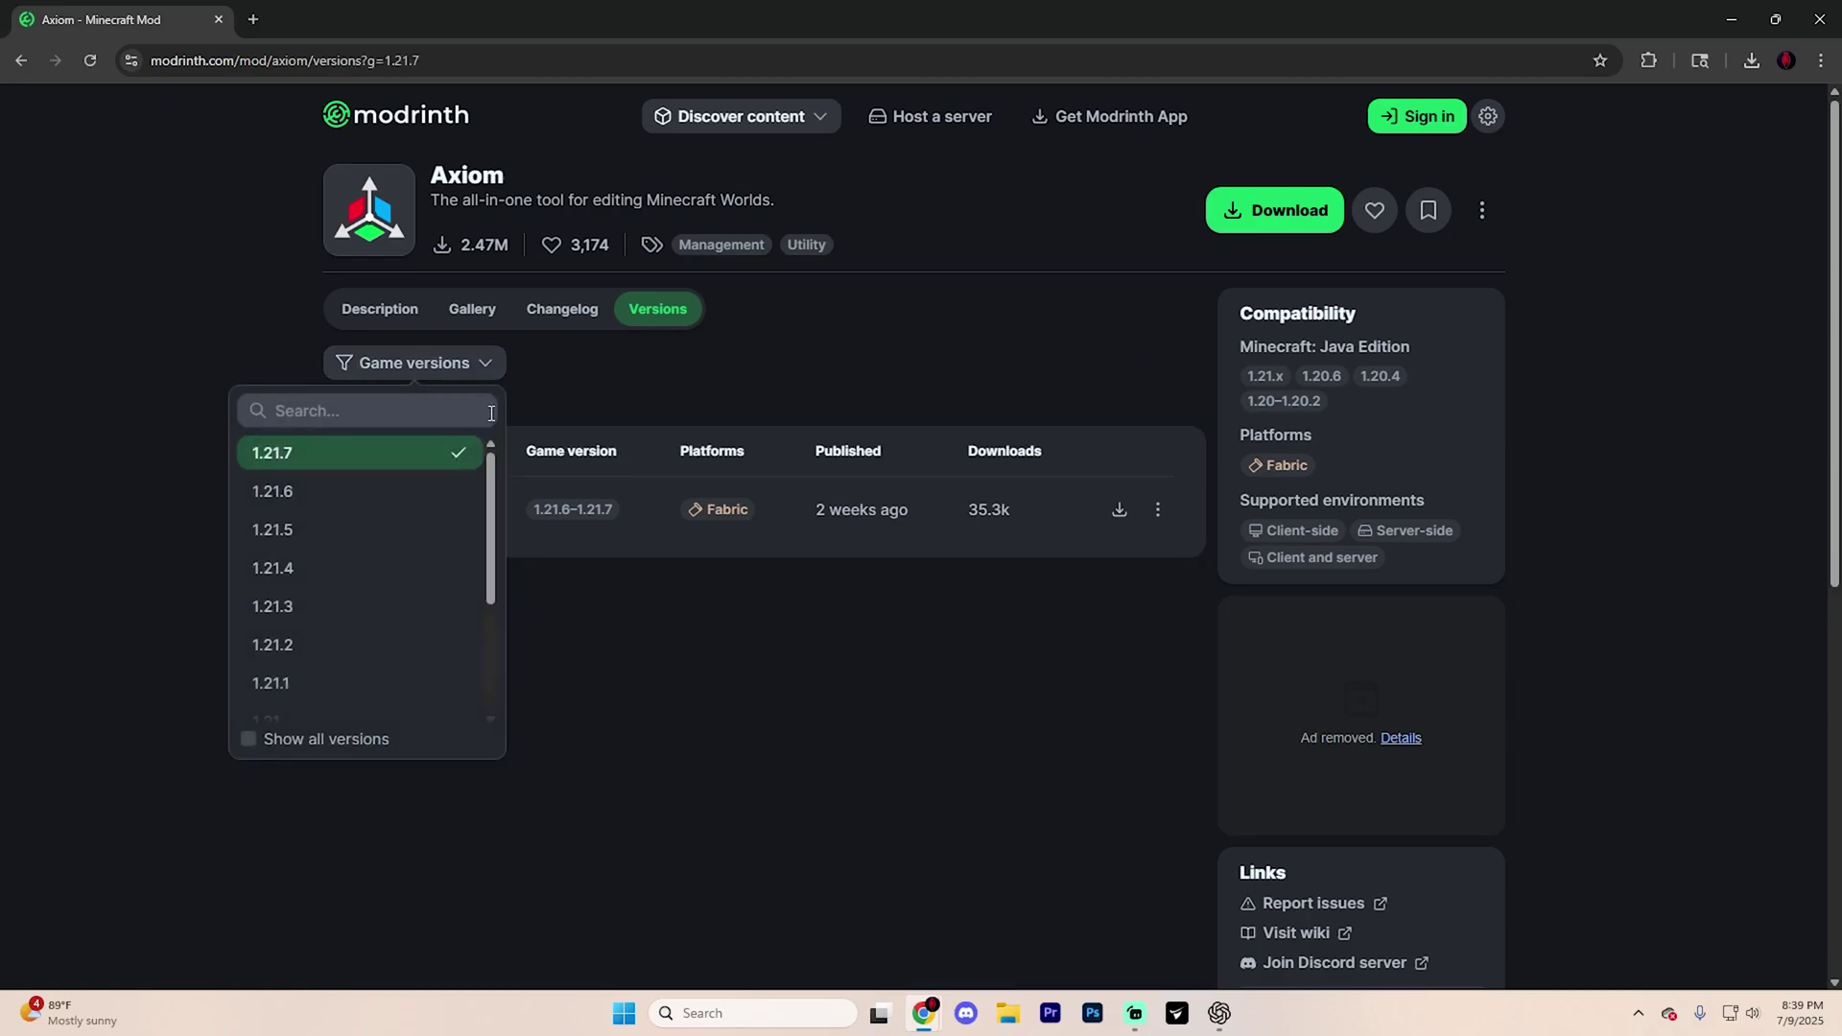
{"action": "left_click", "coordinate": [635, 389]}
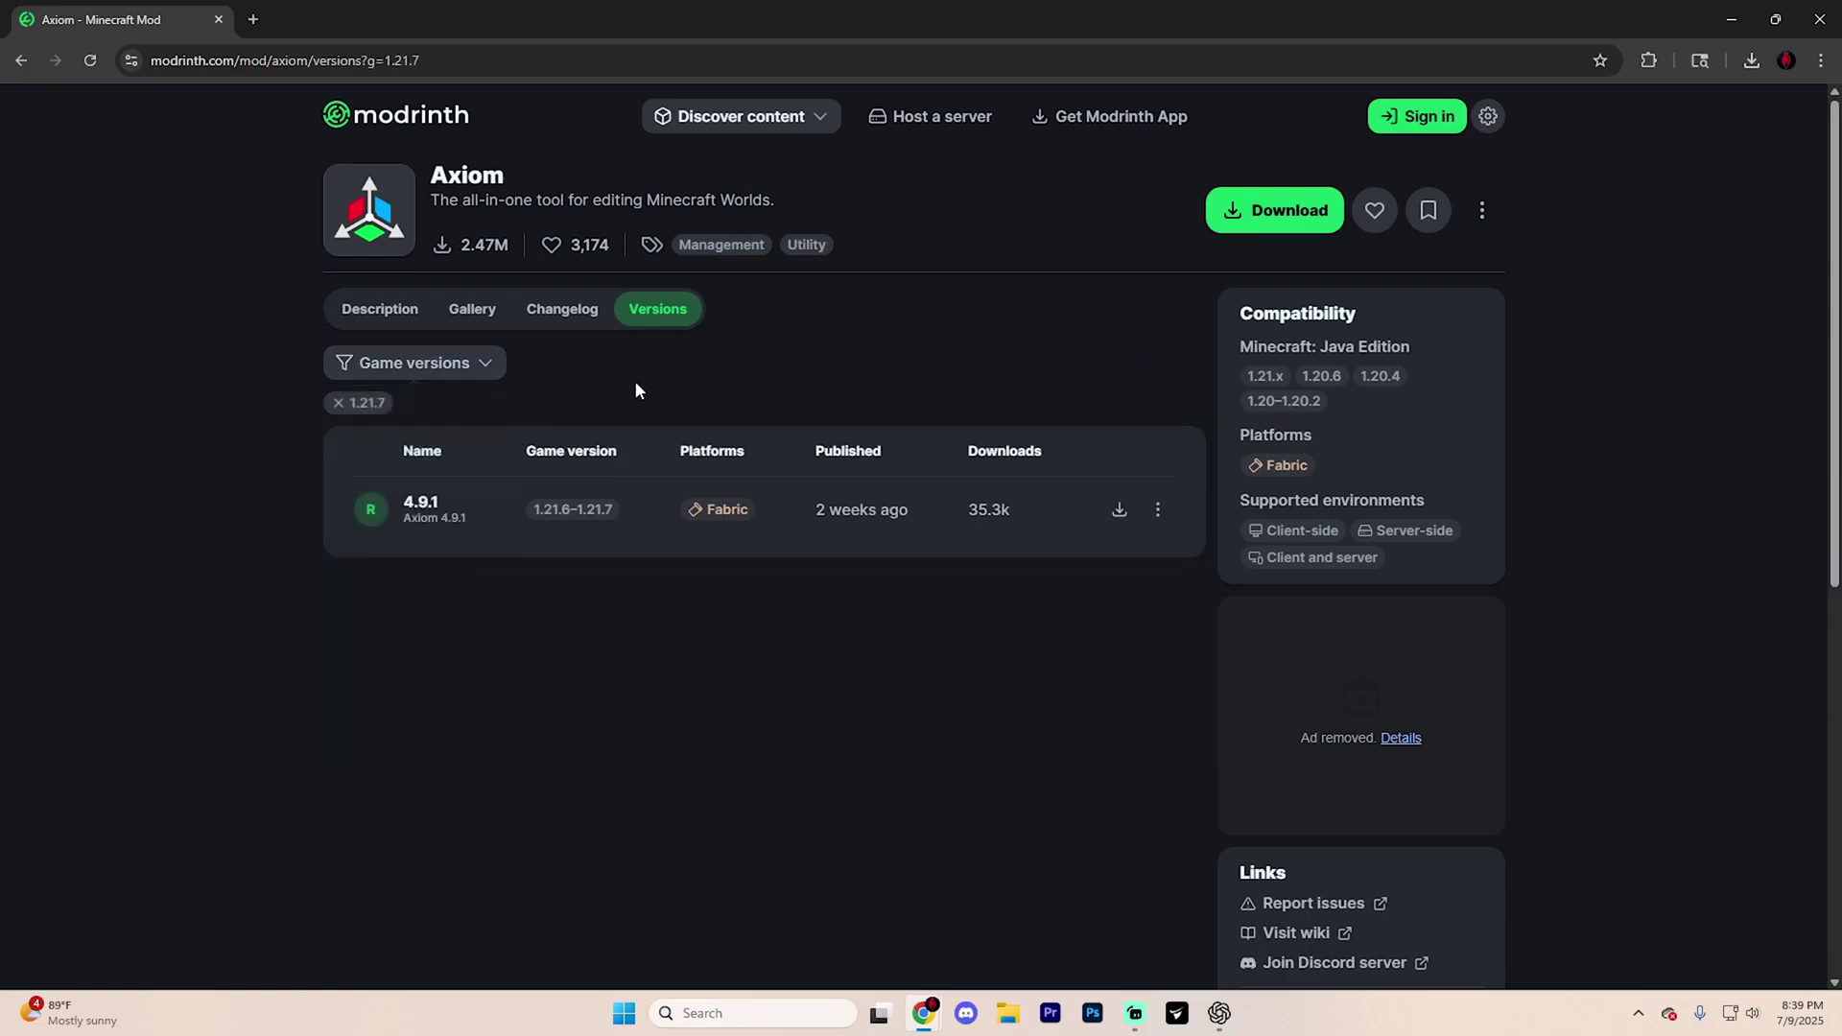
{"action": "left_click", "coordinate": [1120, 511]}
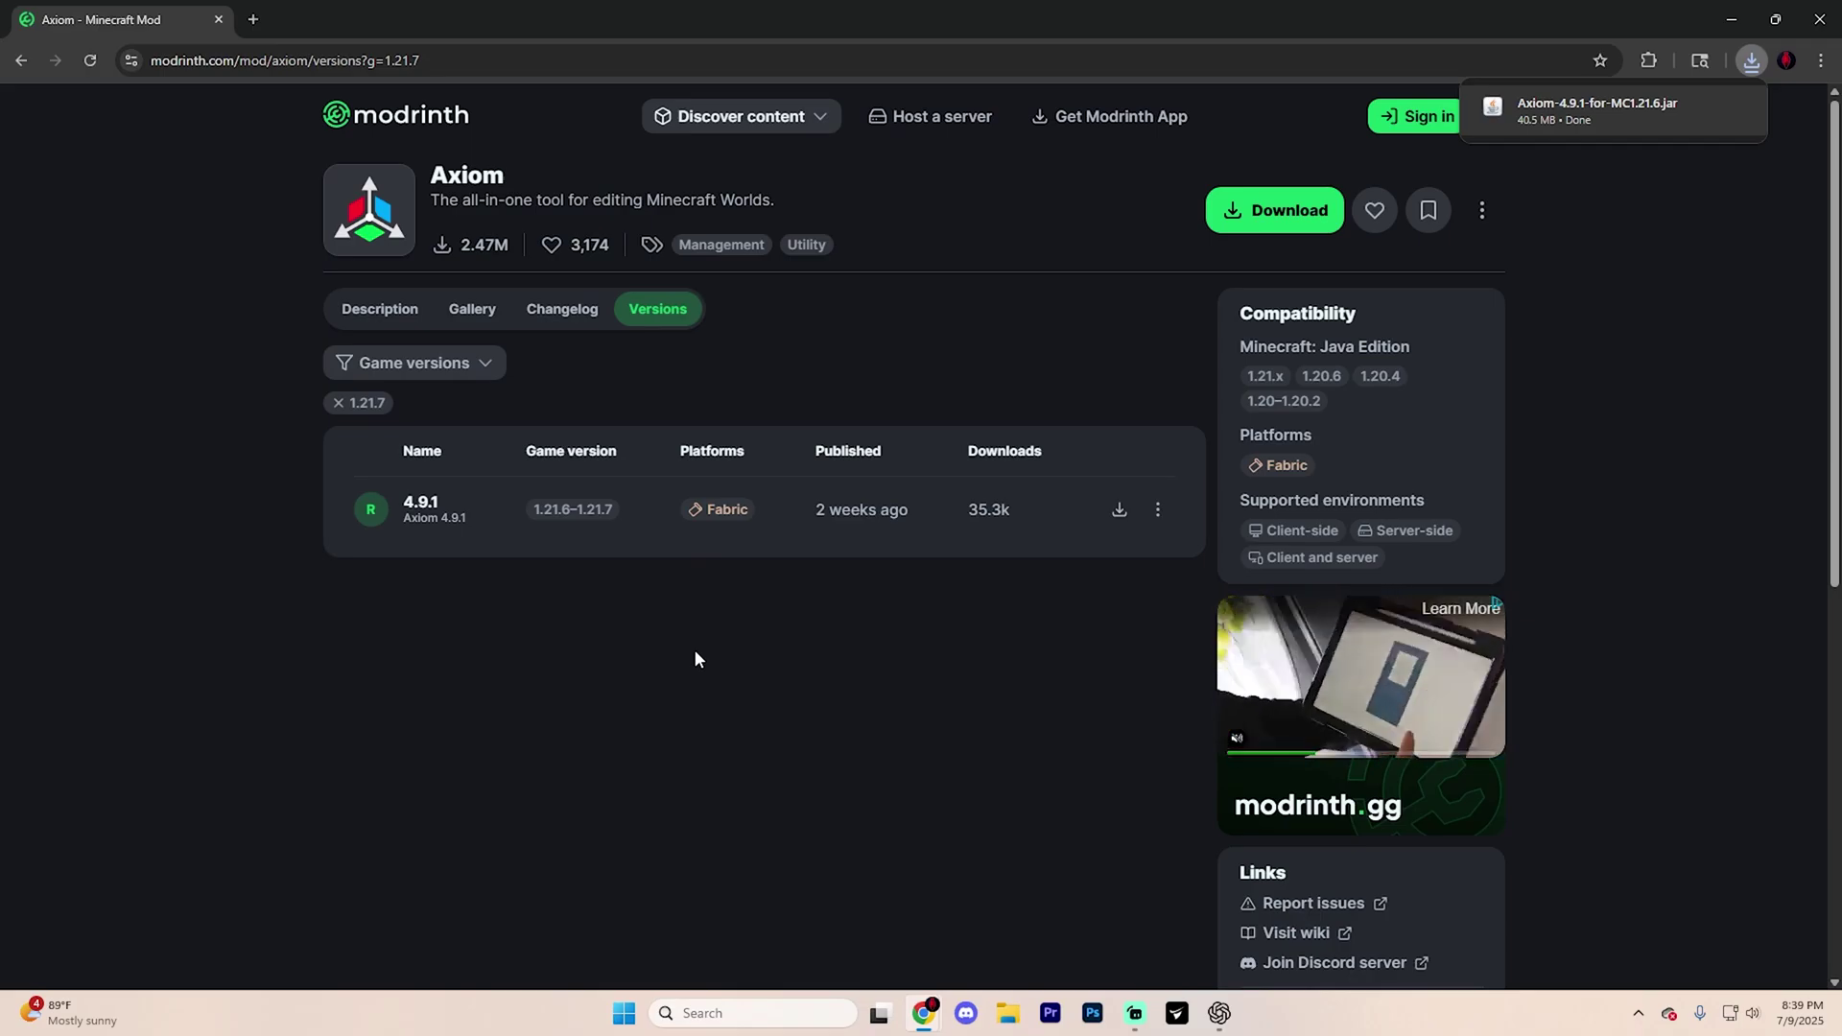
Step: Search the web for "fabric api" in a new browser tab and open the Fabric API page on CurseForge
{"action": "left_click", "coordinate": [253, 19]}
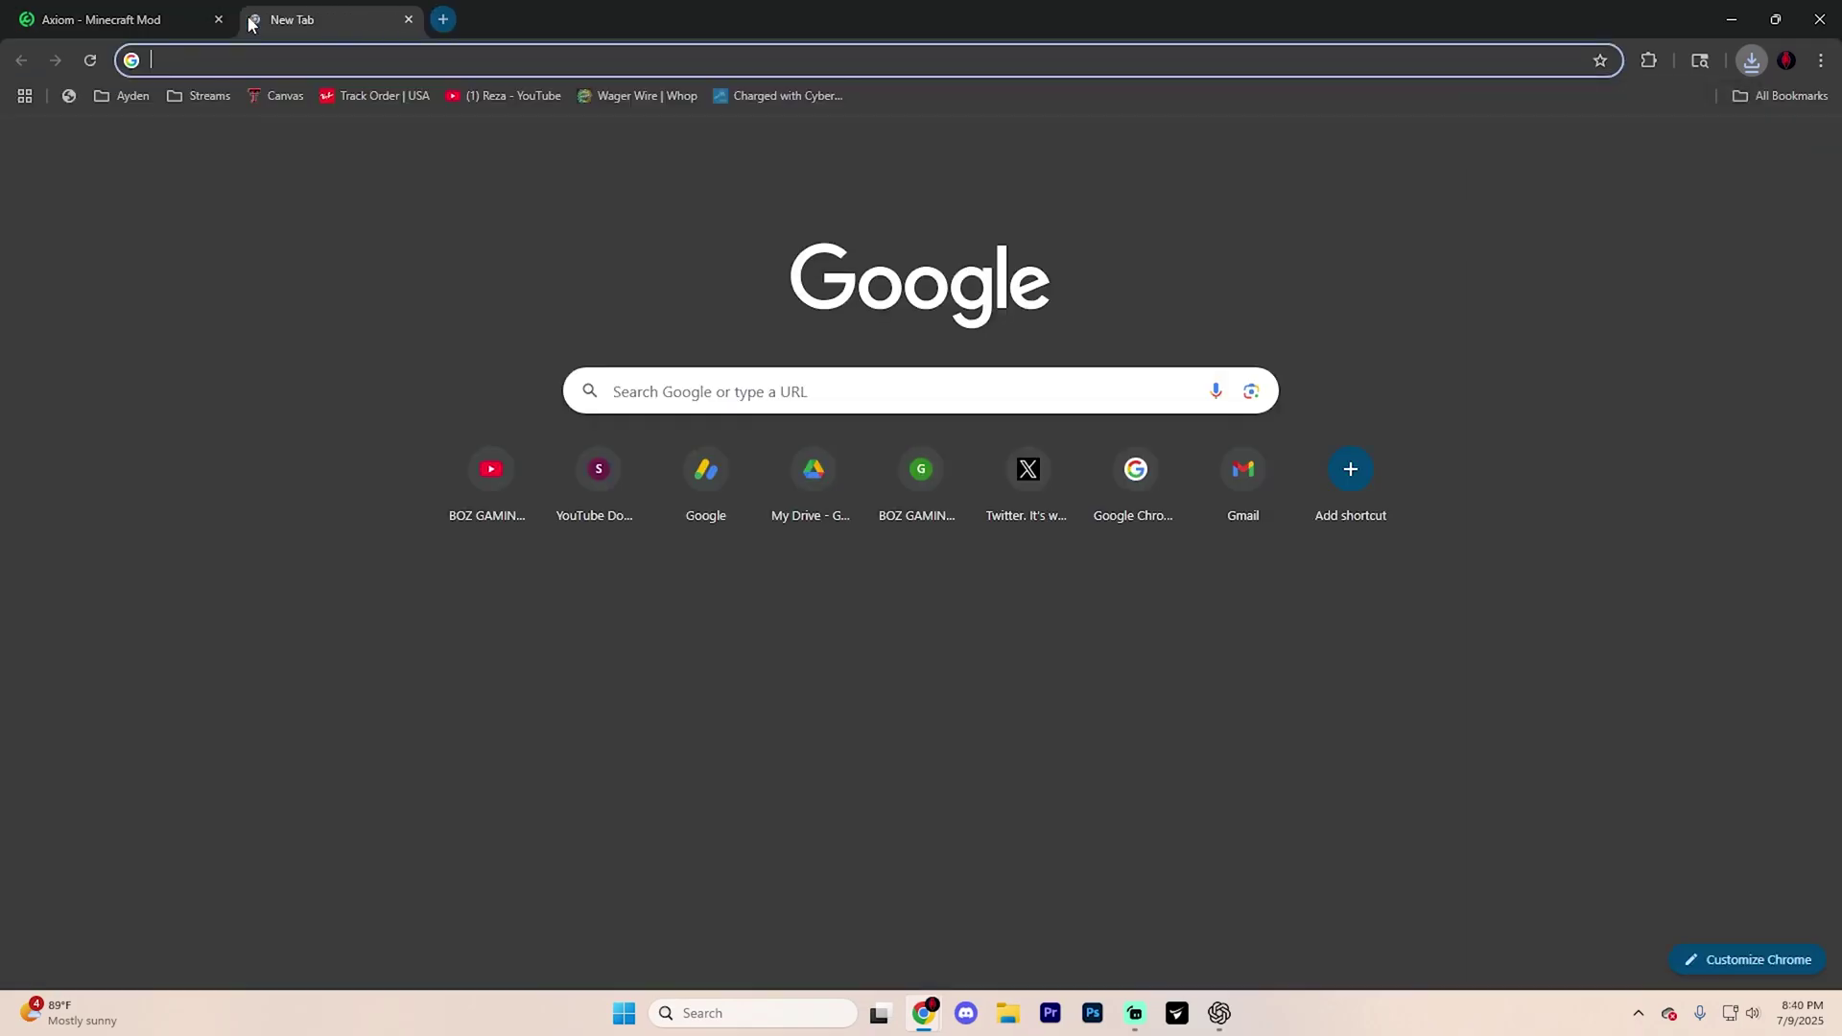
{"action": "type", "text": "fabric apo"}
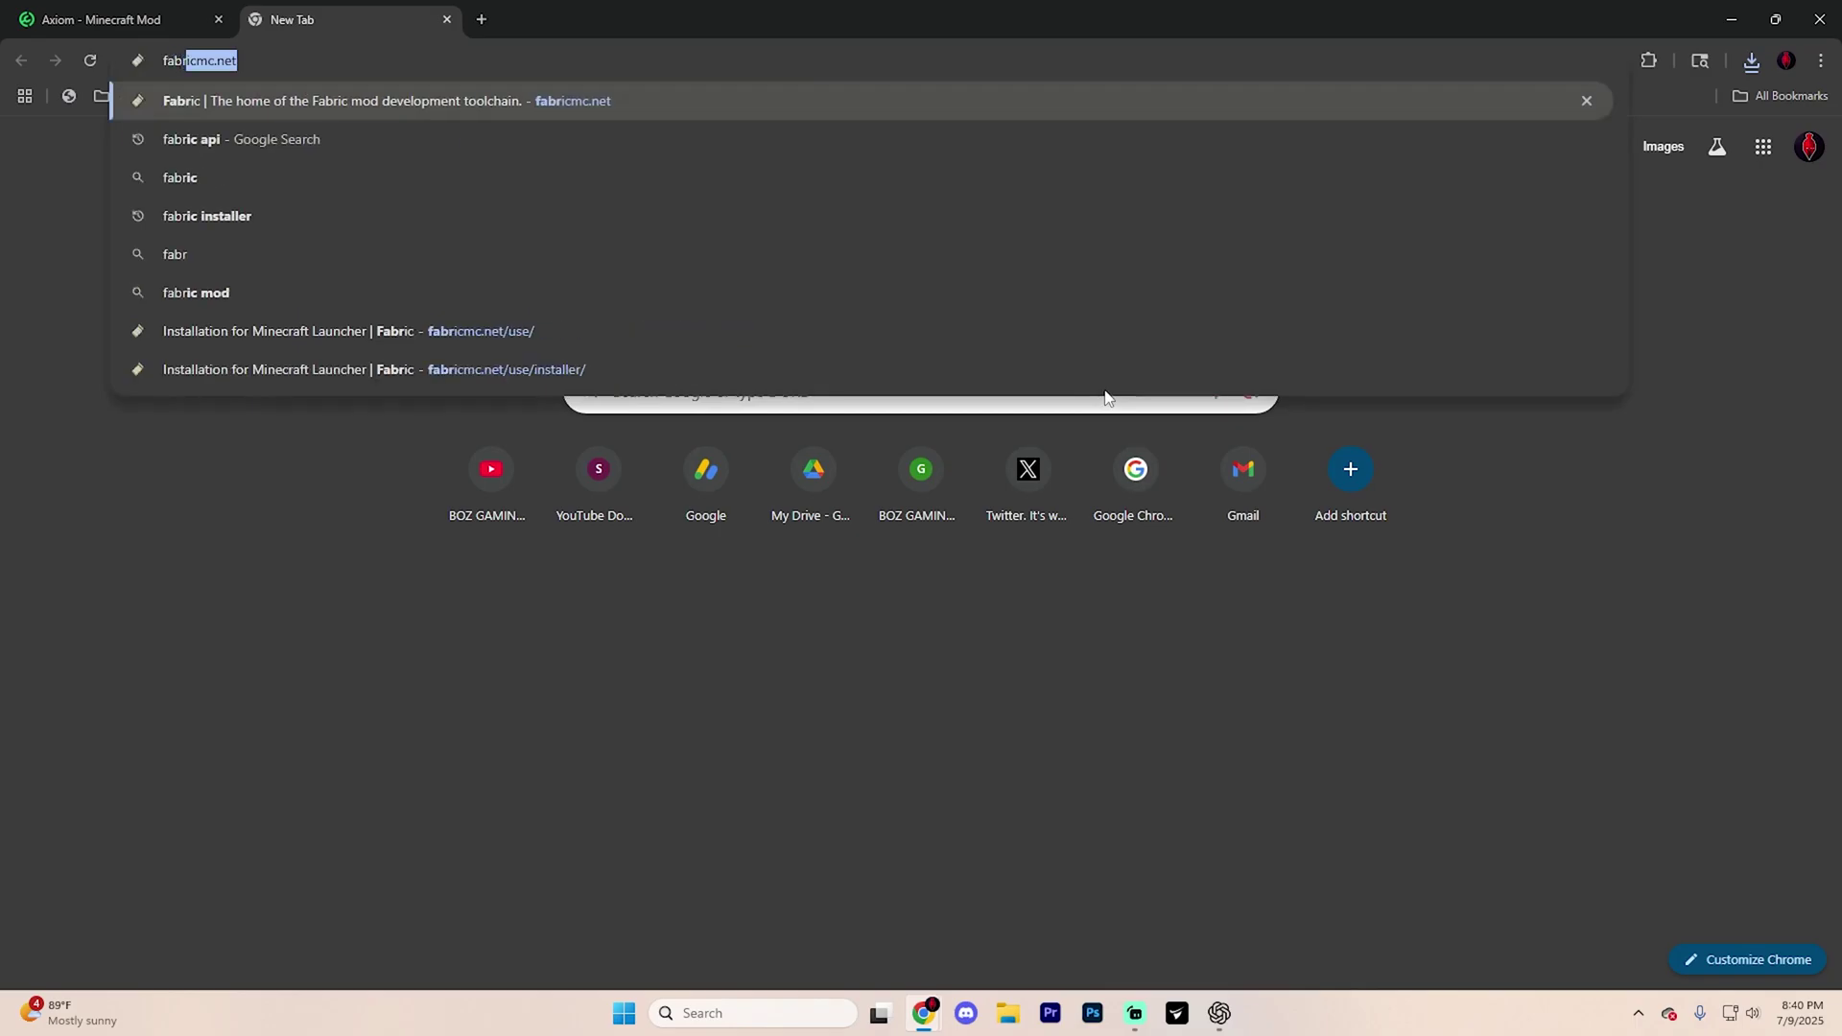
{"action": "key", "text": "BackSpace"}
{"action": "type", "text": "ic api"}
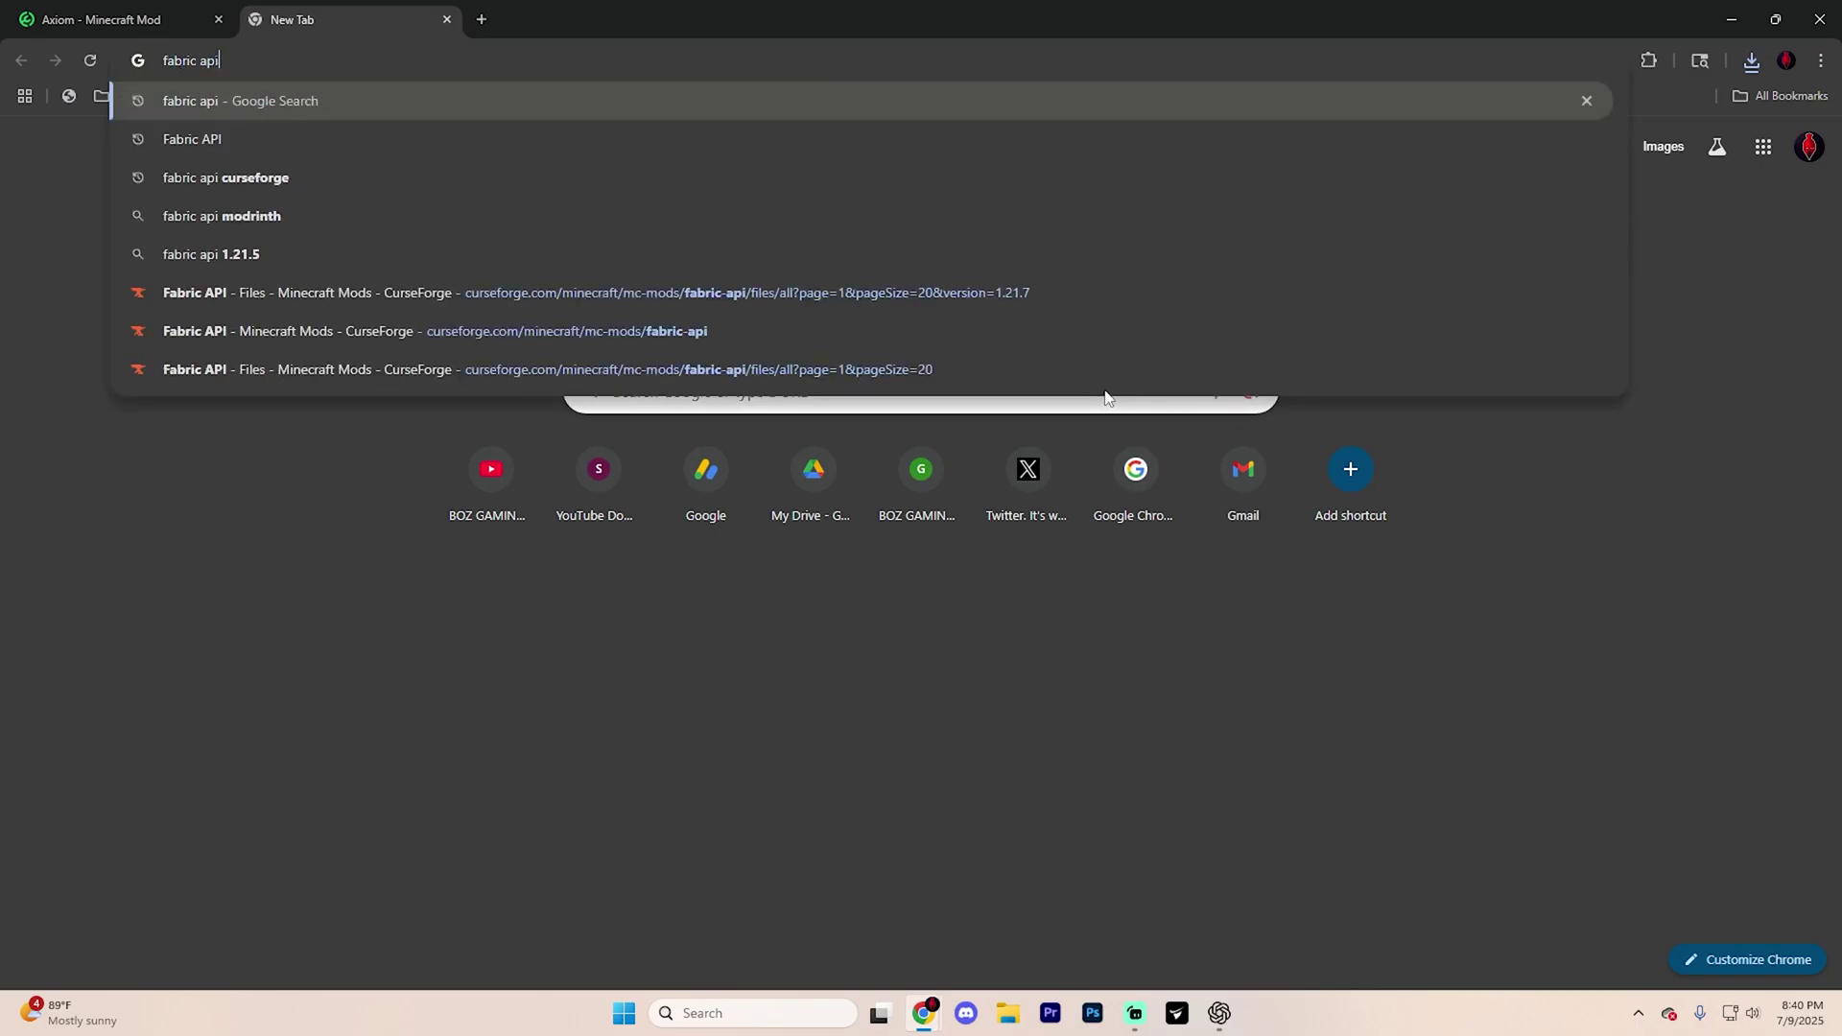
{"action": "key", "text": "Return"}
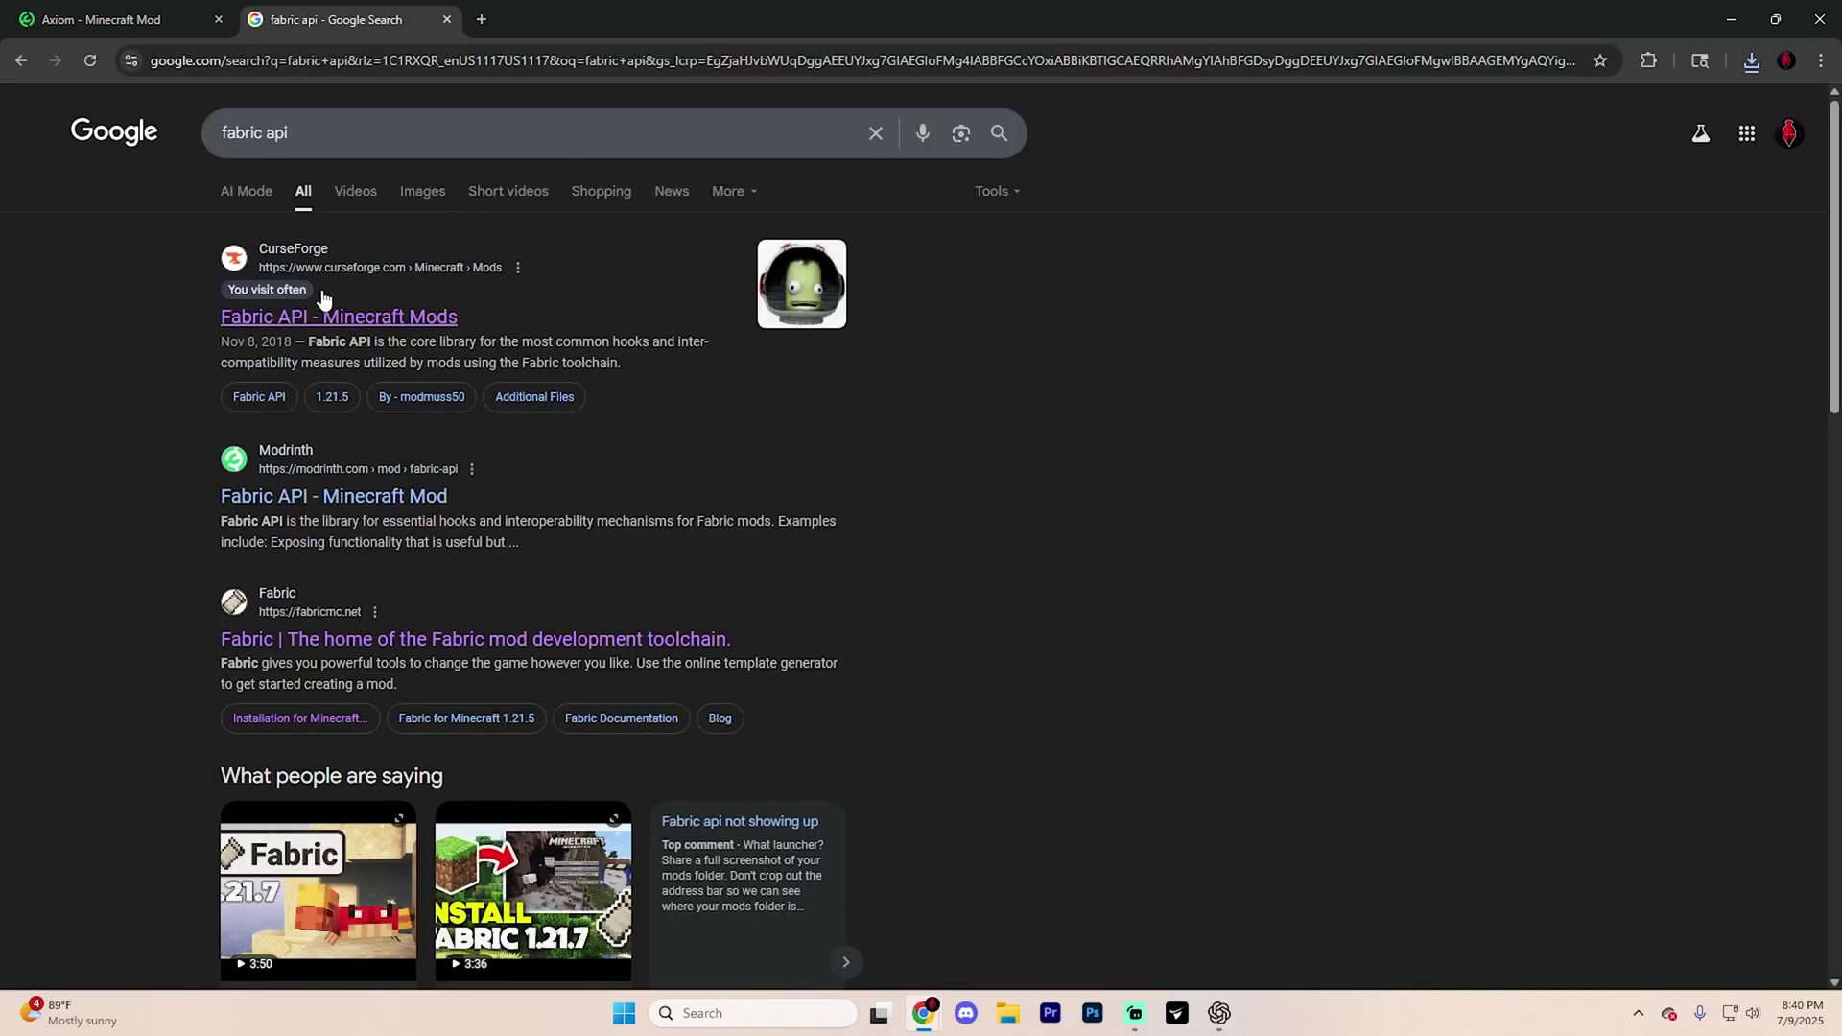
{"action": "left_click", "coordinate": [343, 319]}
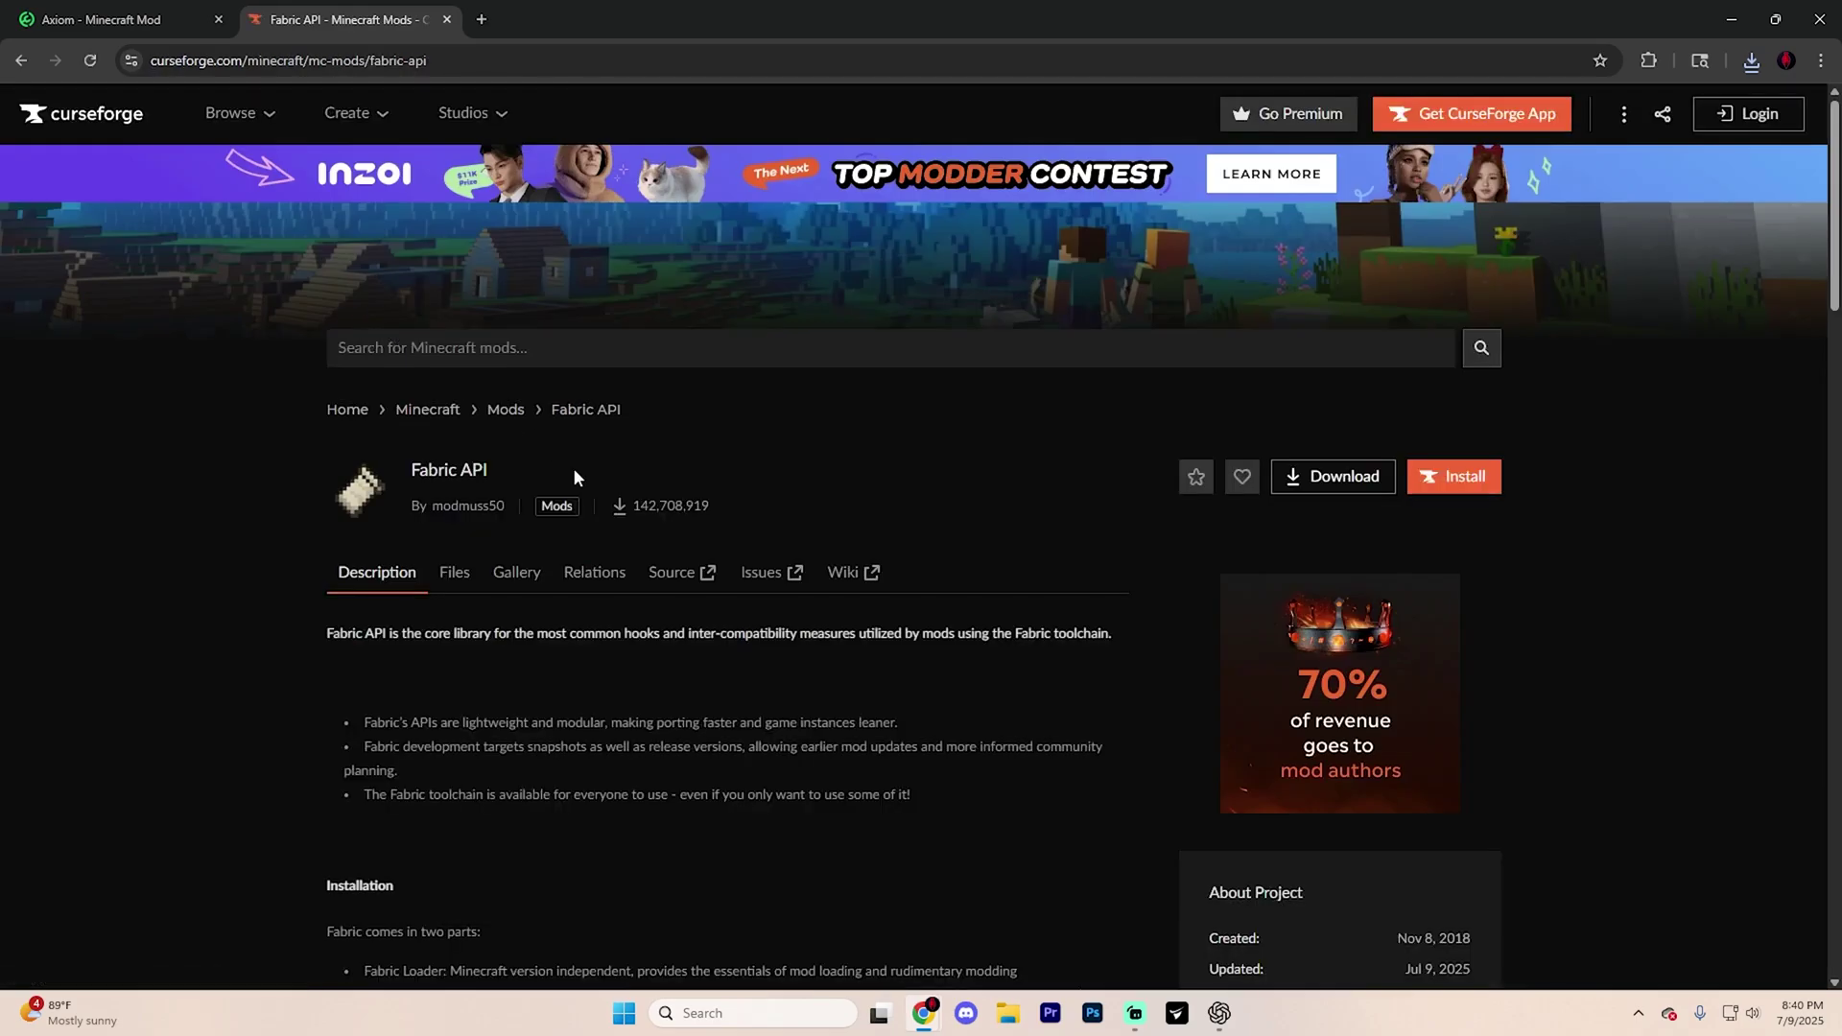
Step: Filter the Fabric API files to game version 1.21.7 and download Fabric API 0.129.0+1.21.7, keeping the file despite the browser's block
{"action": "left_click", "coordinate": [458, 574]}
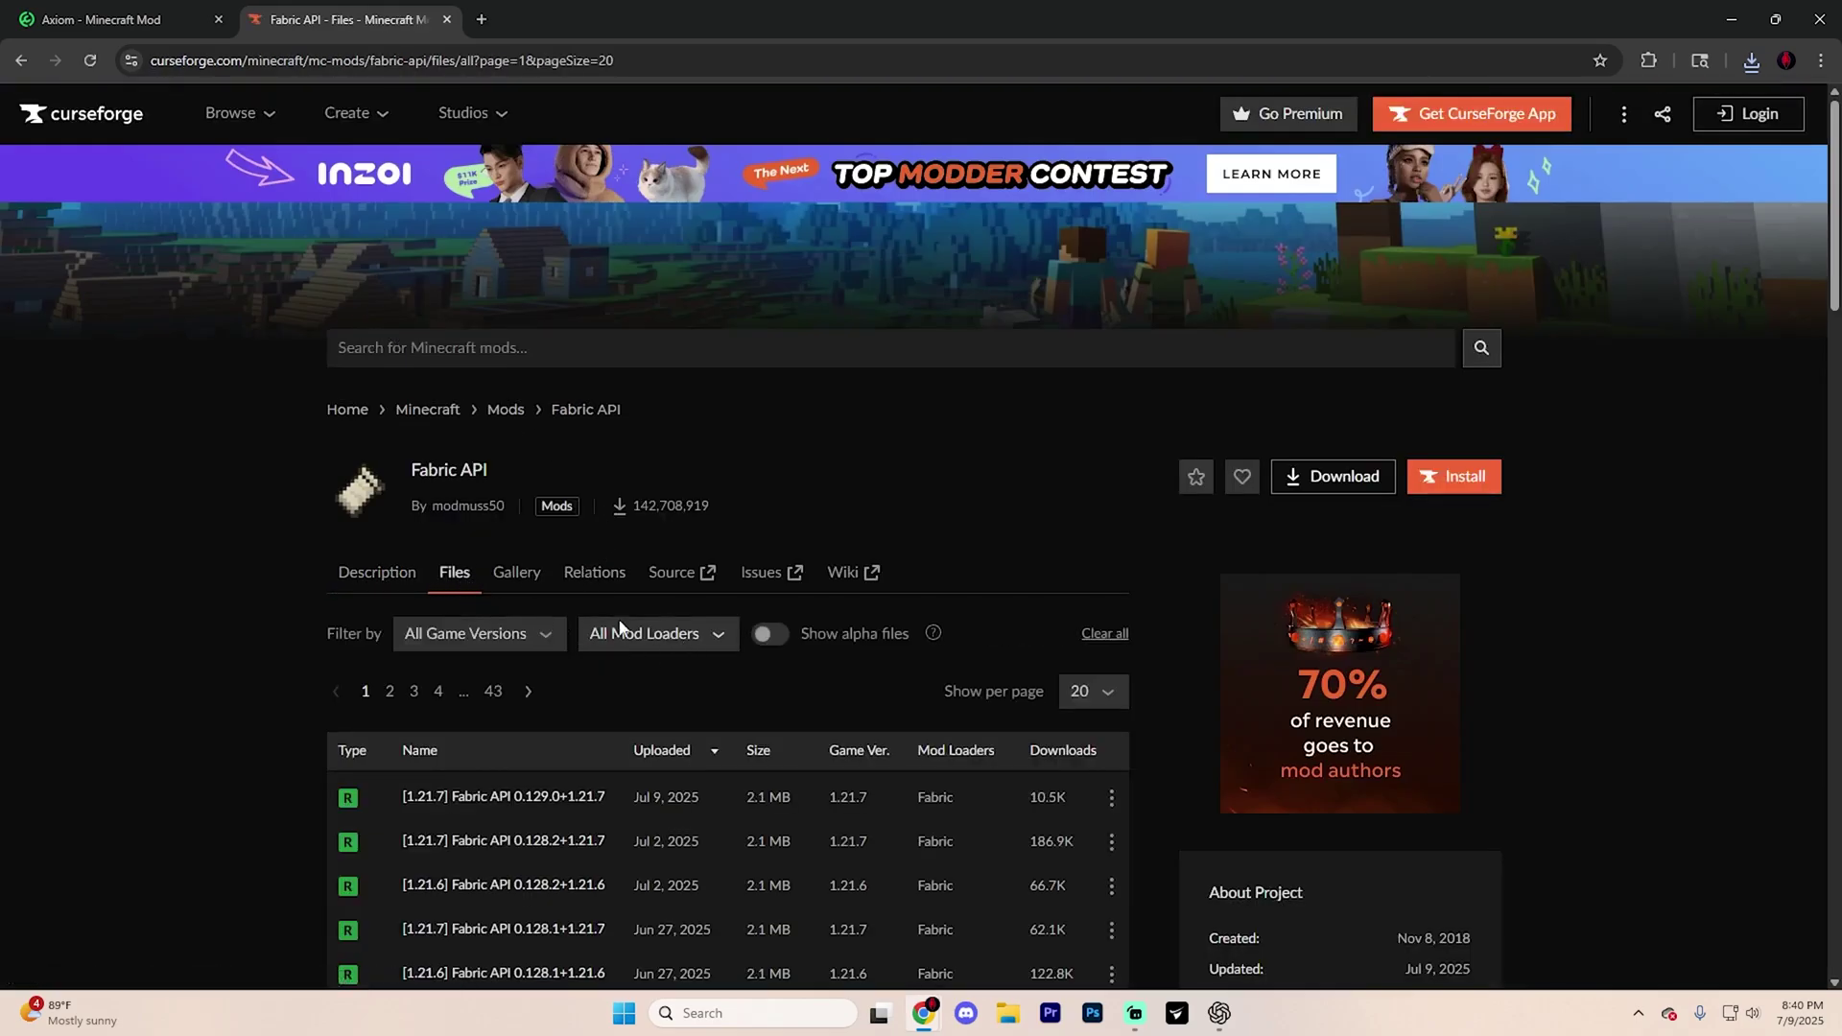
{"action": "left_click", "coordinate": [487, 704]}
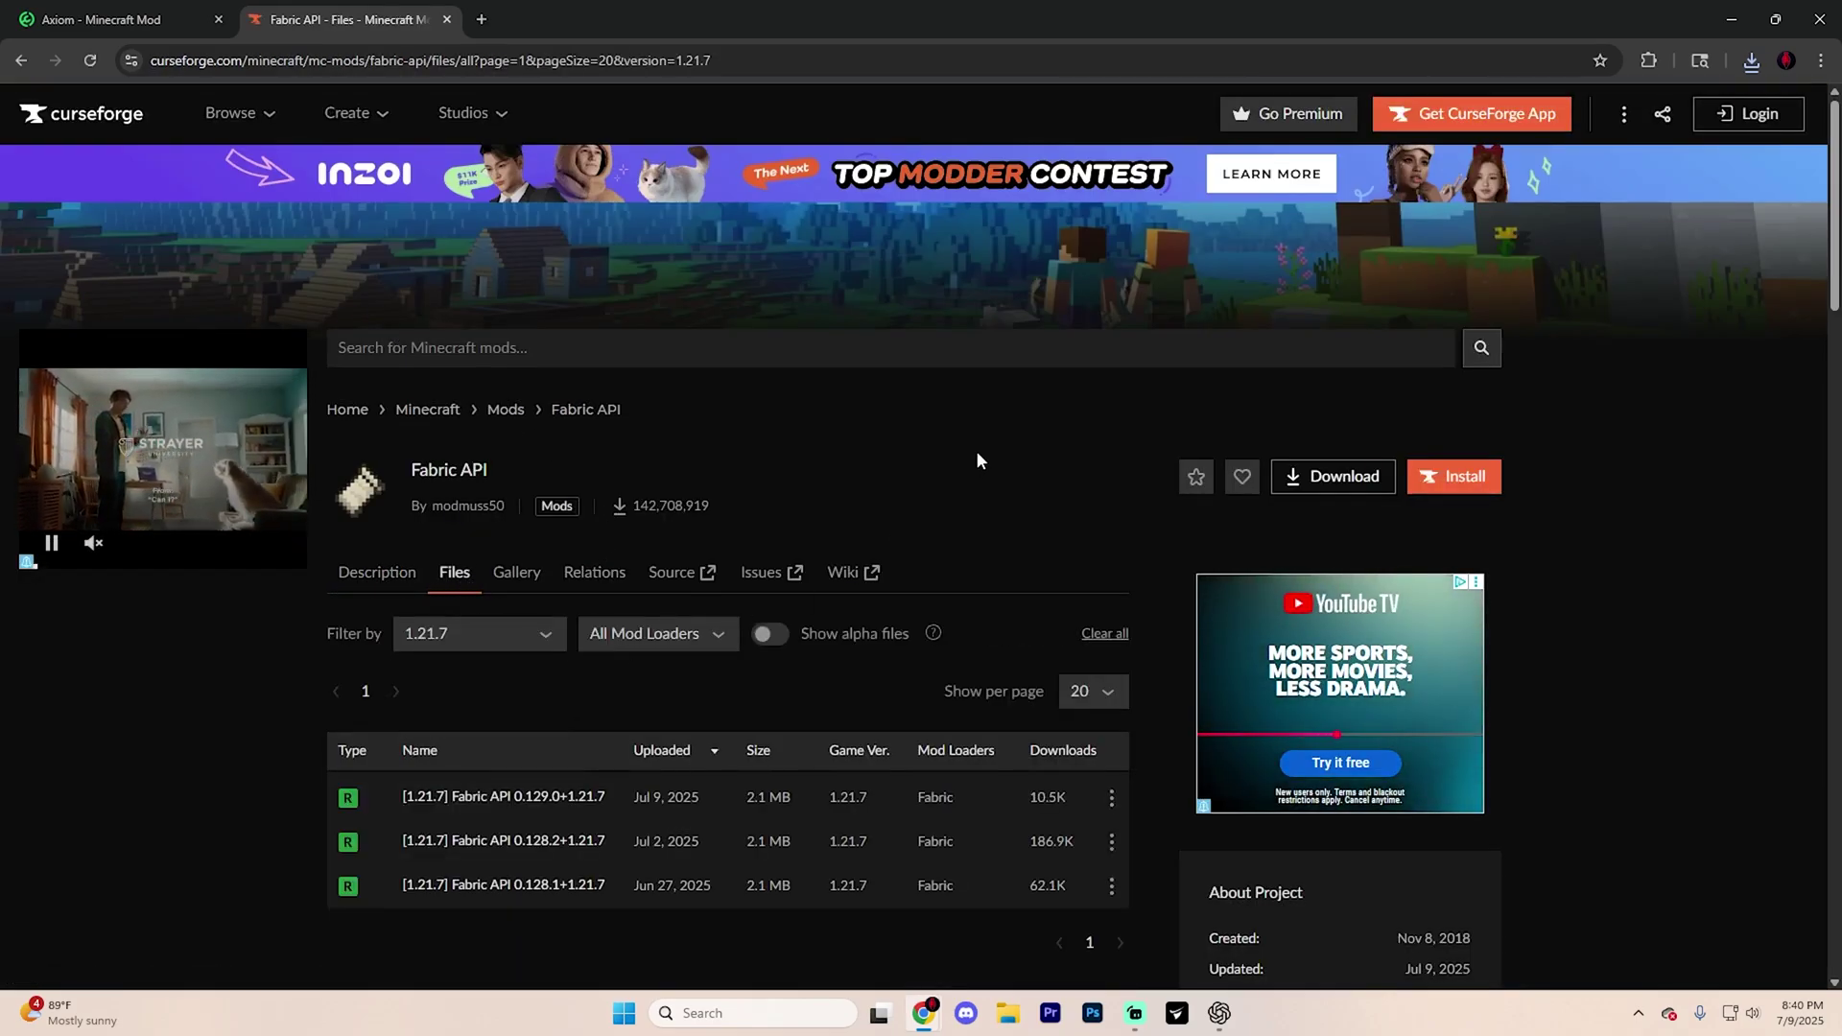
{"action": "scroll", "coordinate": [976, 451], "scroll_direction": "down", "scroll_amount": 3}
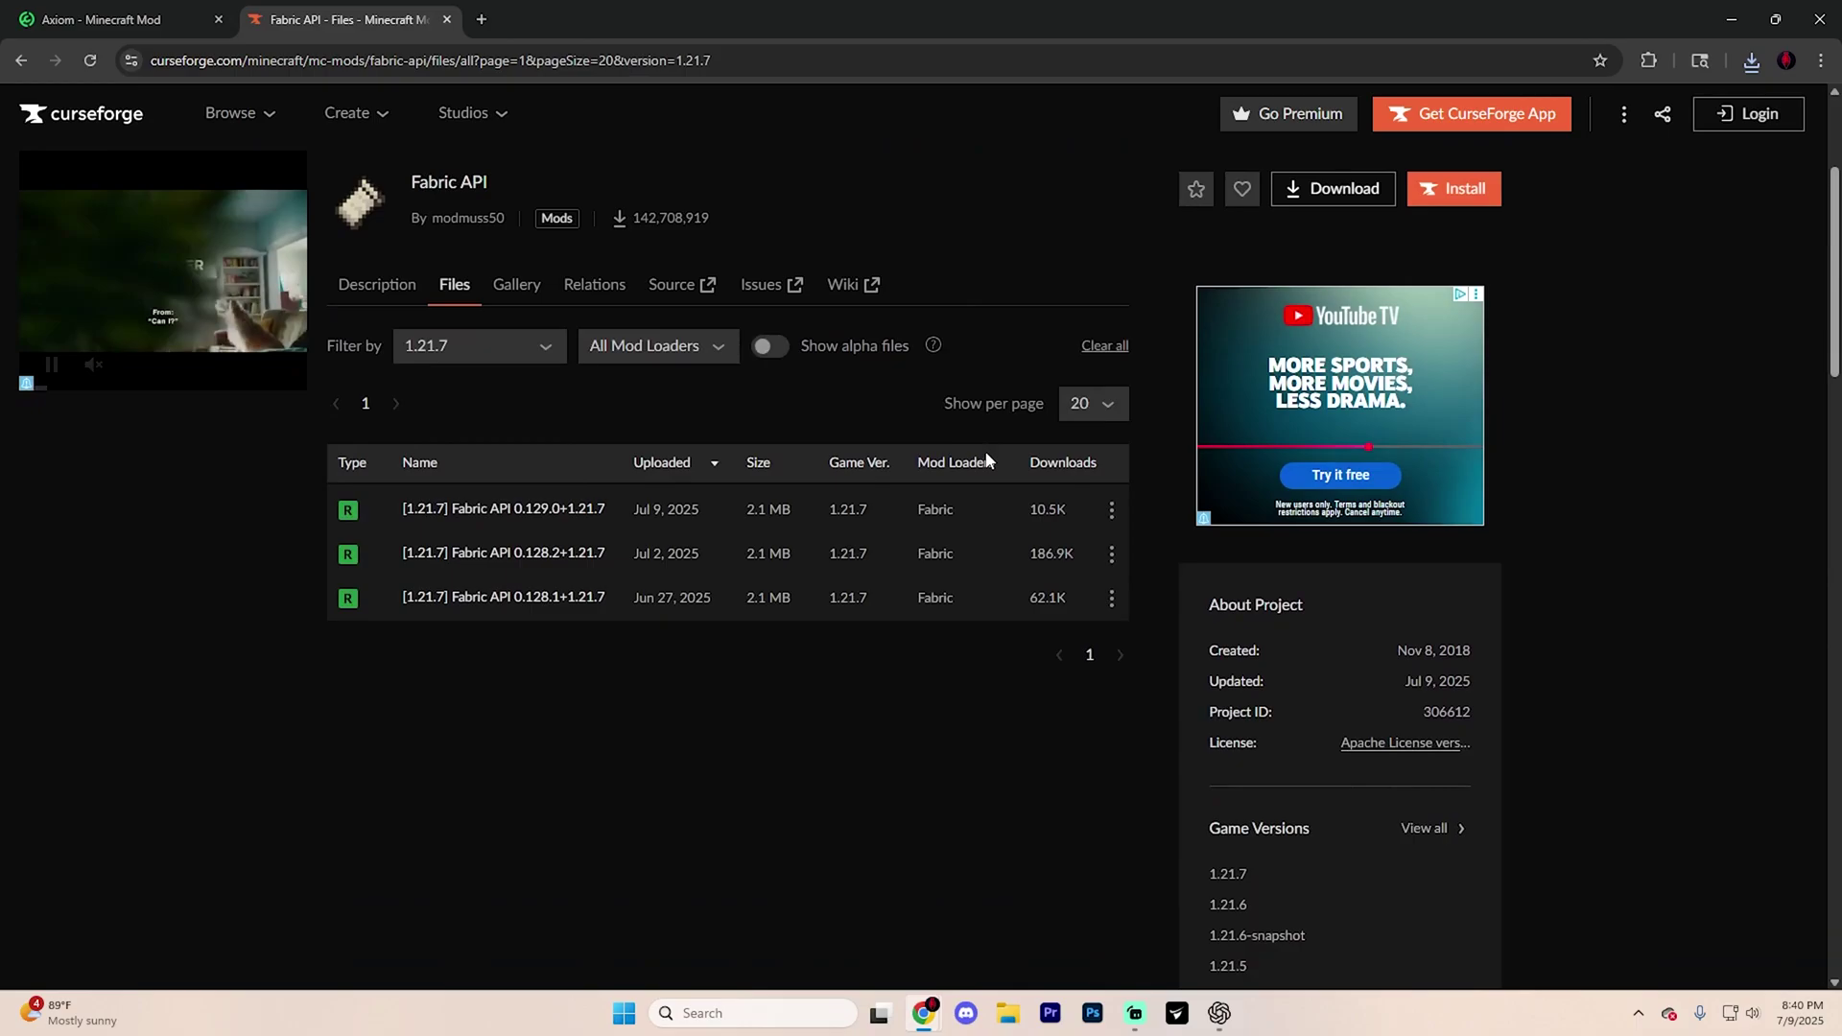
{"action": "left_click", "coordinate": [1110, 517]}
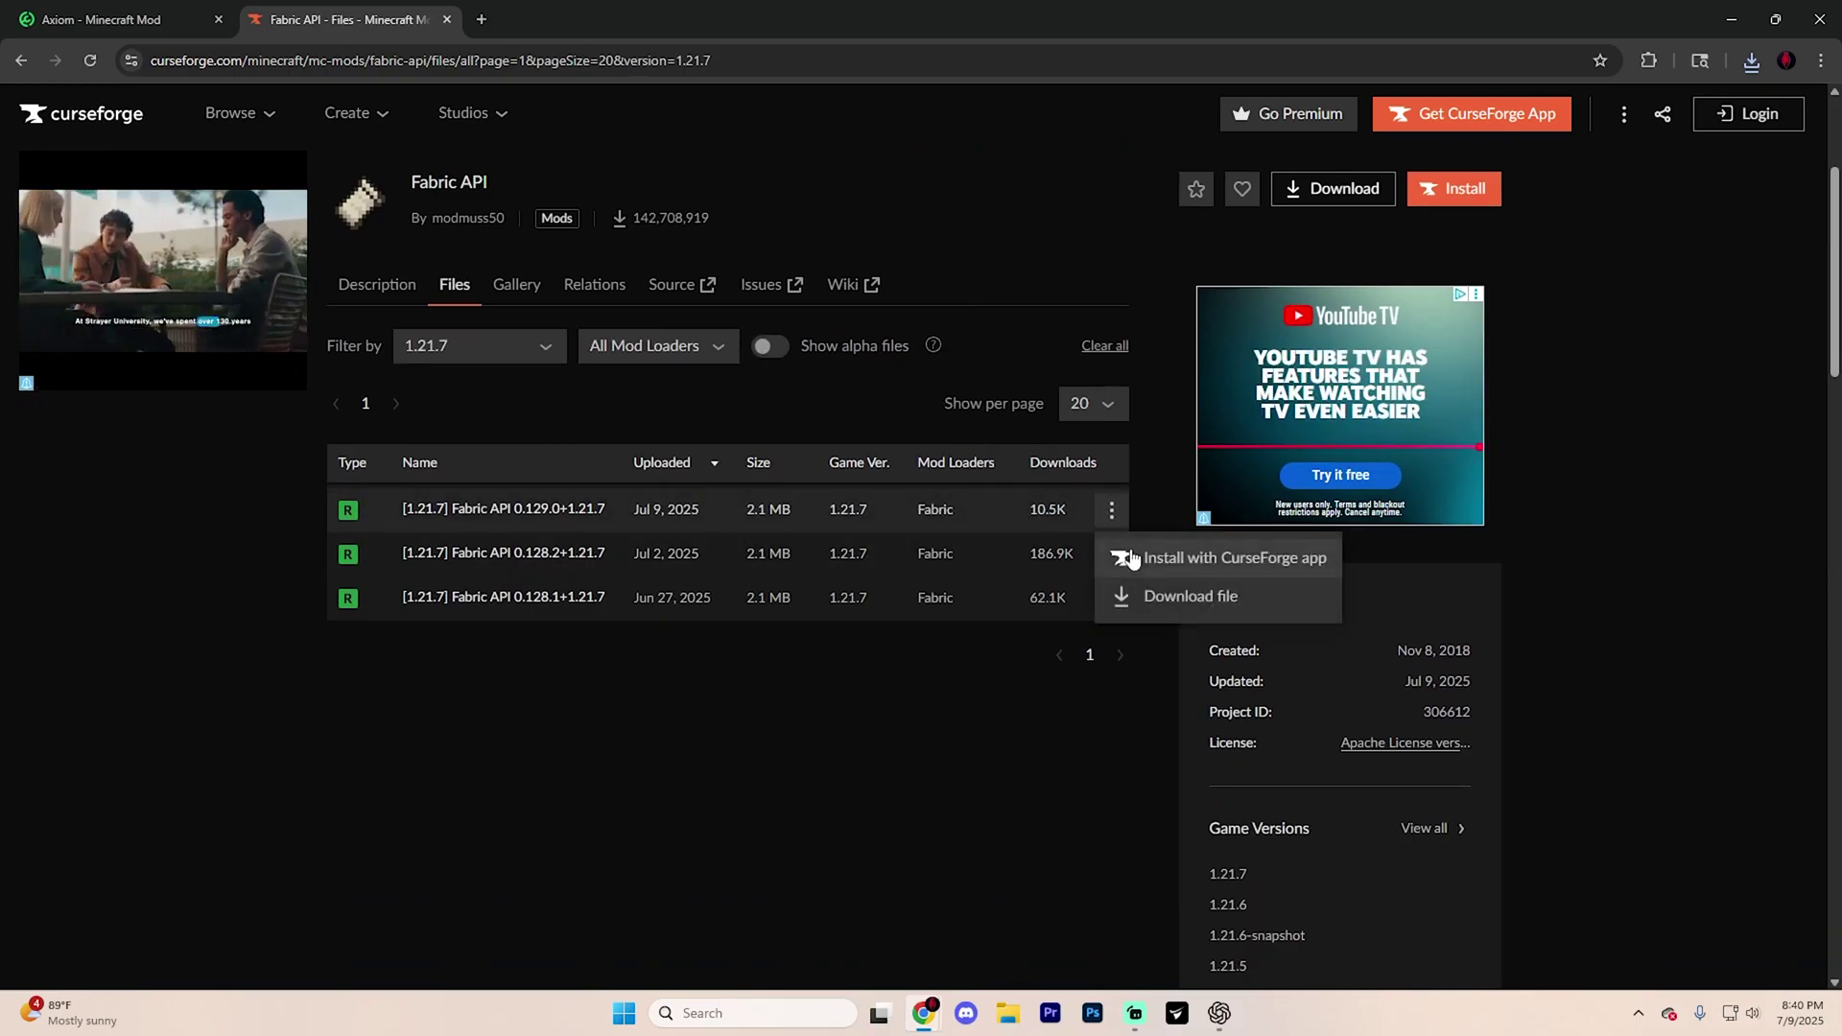
{"action": "left_click", "coordinate": [1159, 596]}
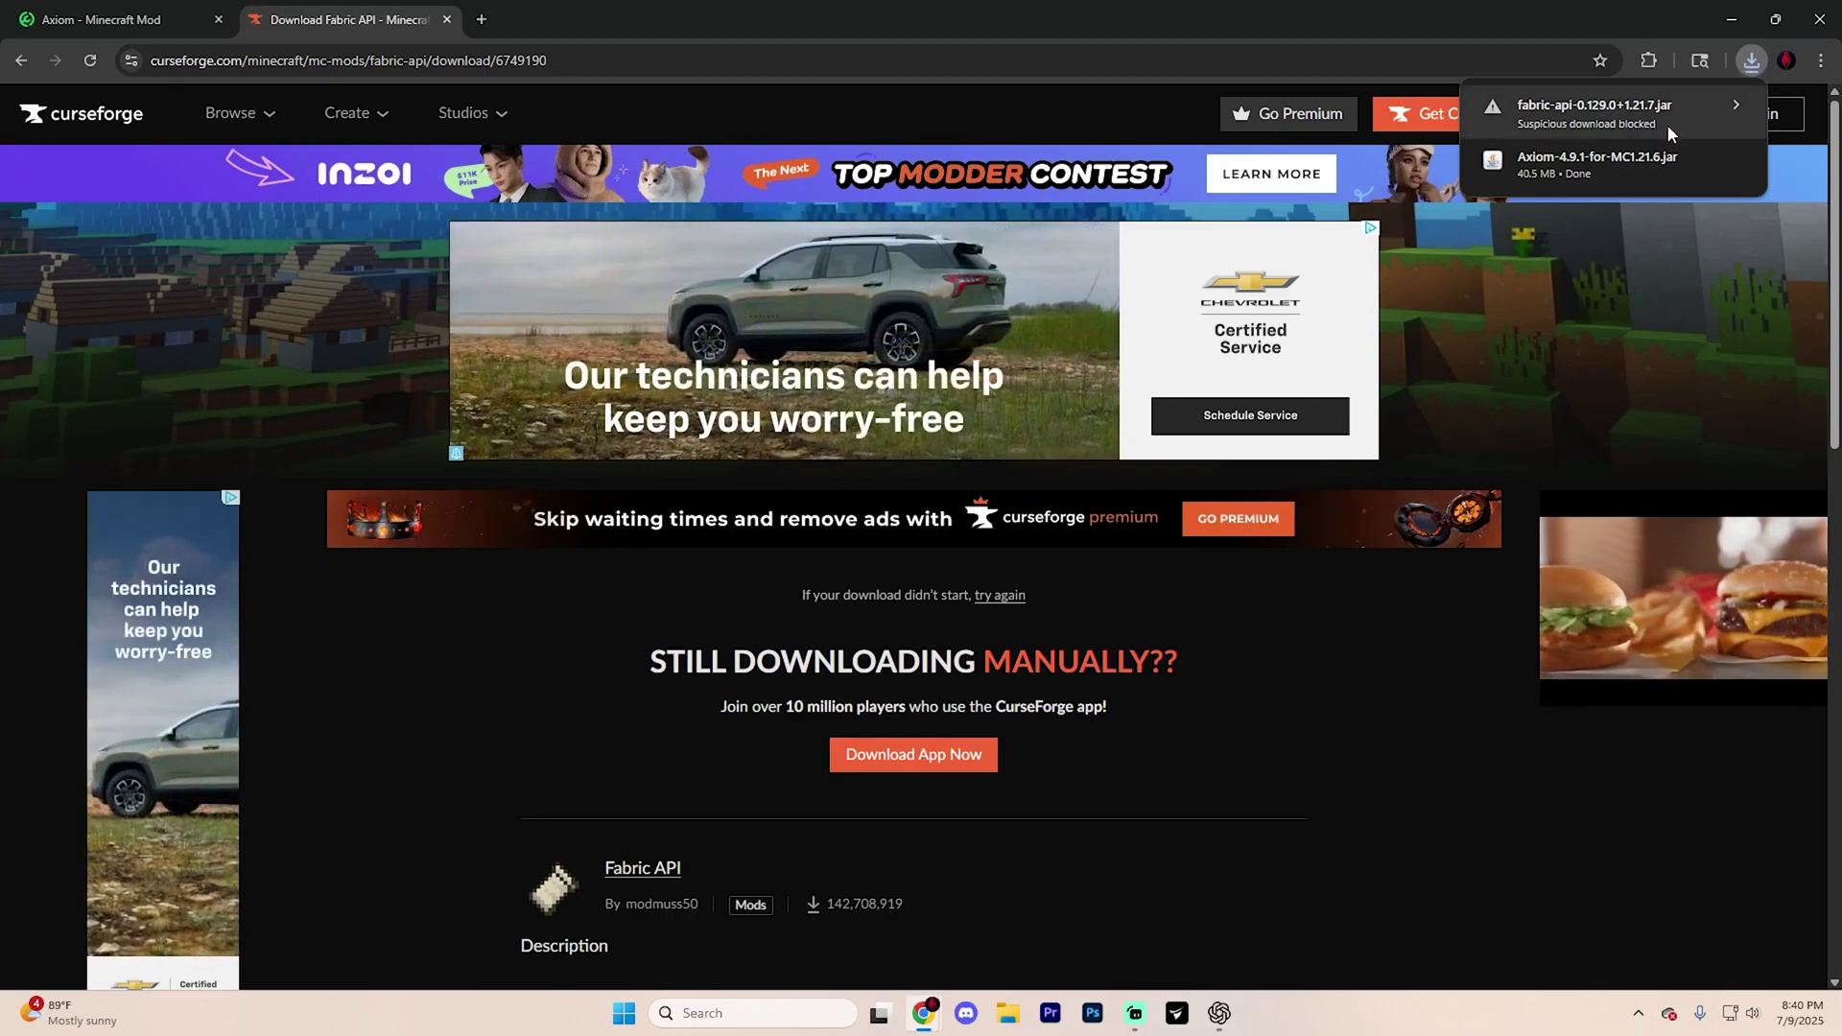
{"action": "left_click", "coordinate": [1737, 105]}
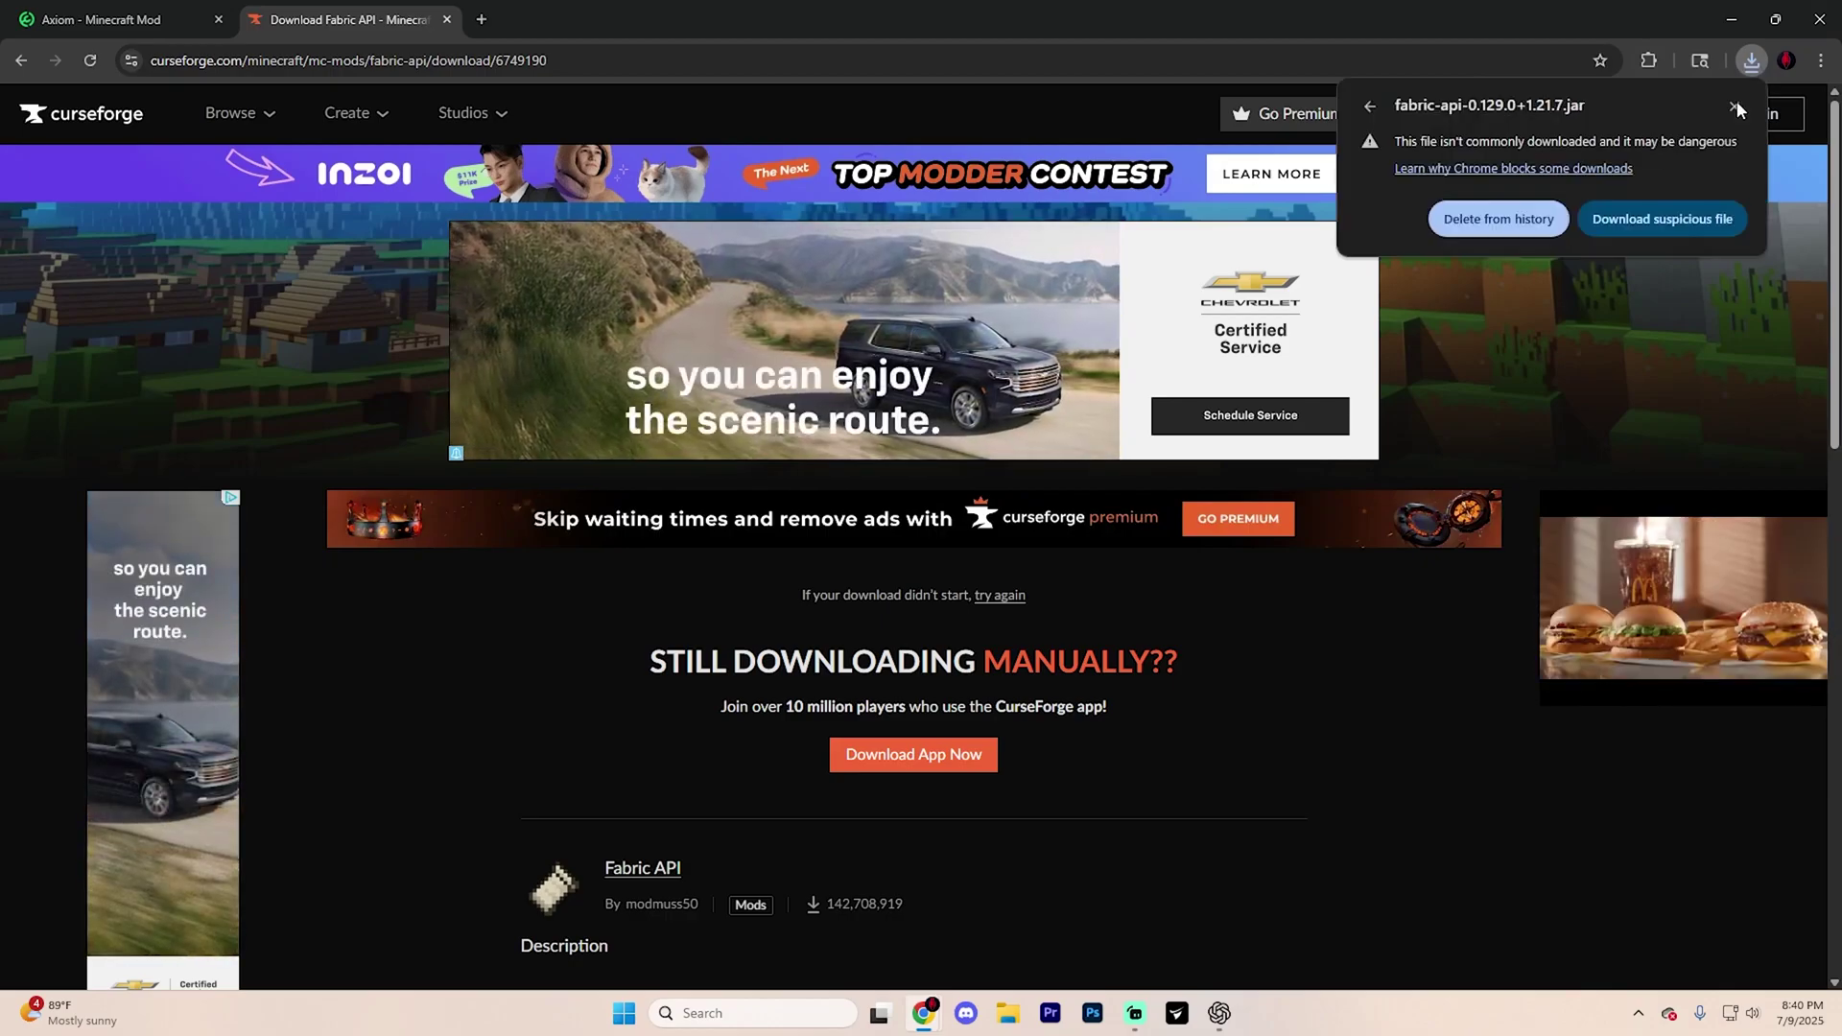
{"action": "left_click", "coordinate": [1640, 221]}
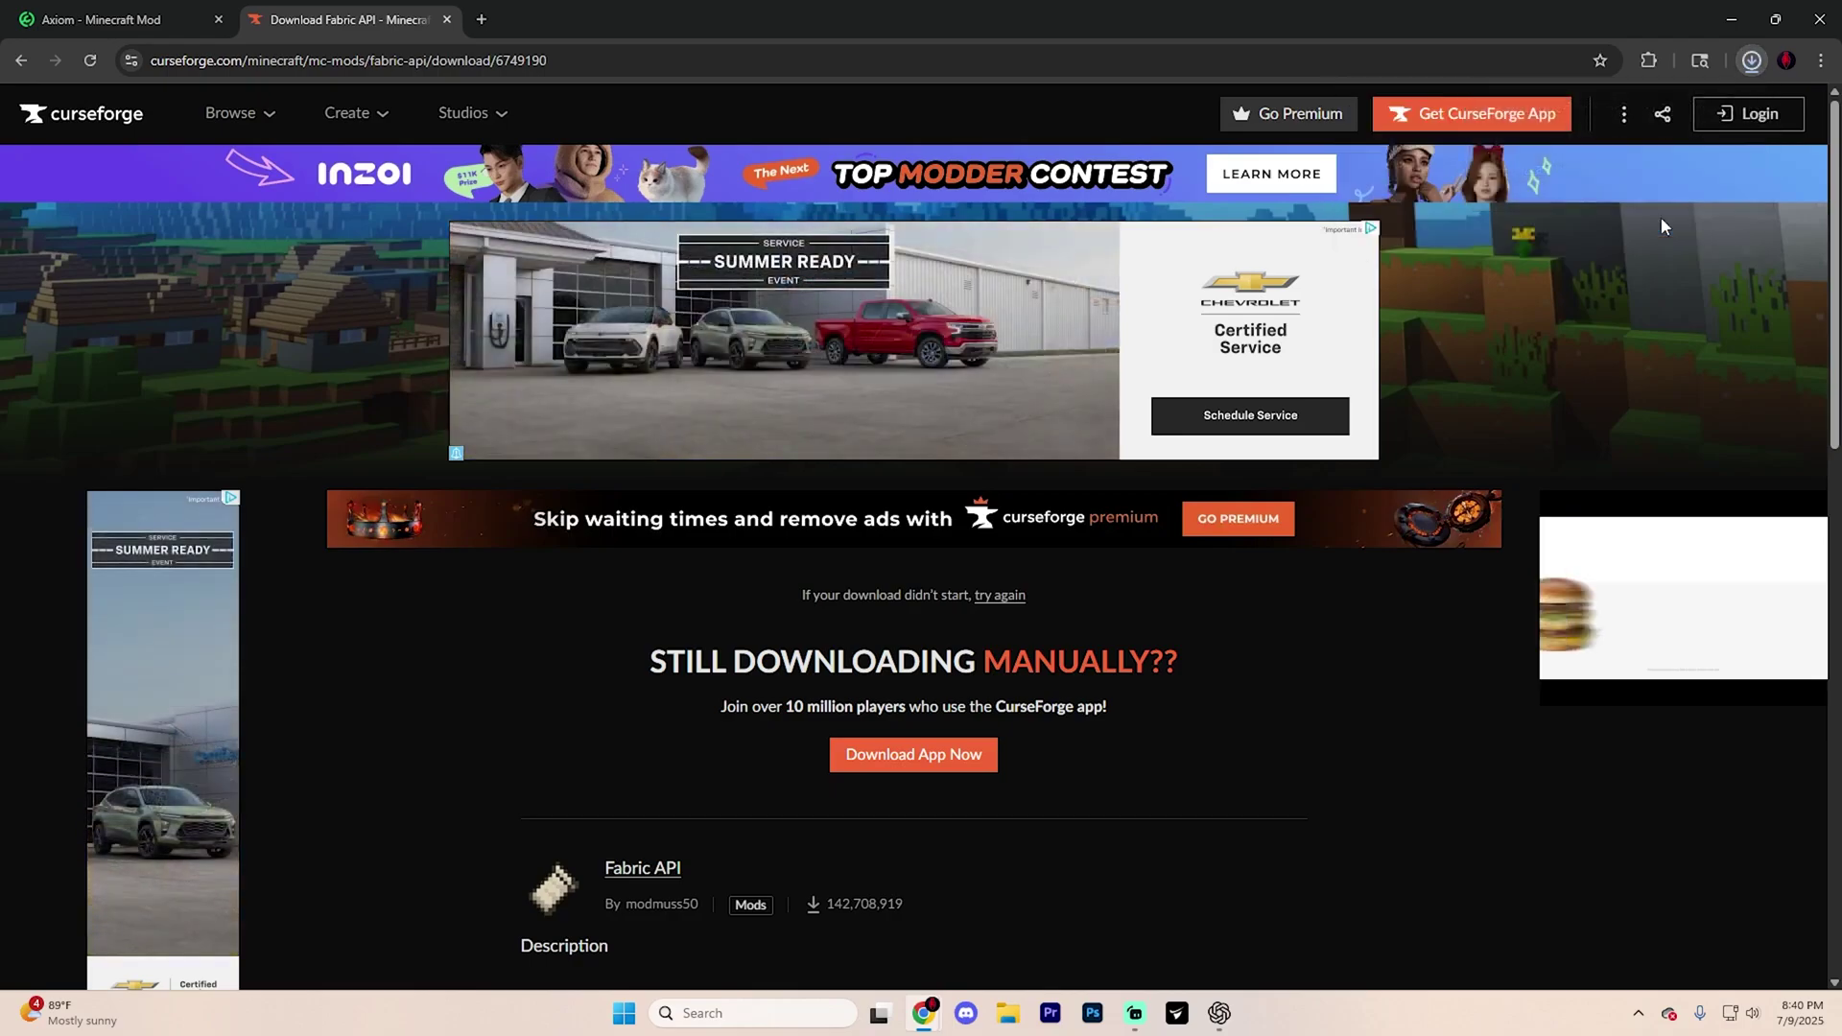
Step: Go to fabricmc.net in a new browser tab and download the Fabric installer for Windows
{"action": "left_click", "coordinate": [481, 20]}
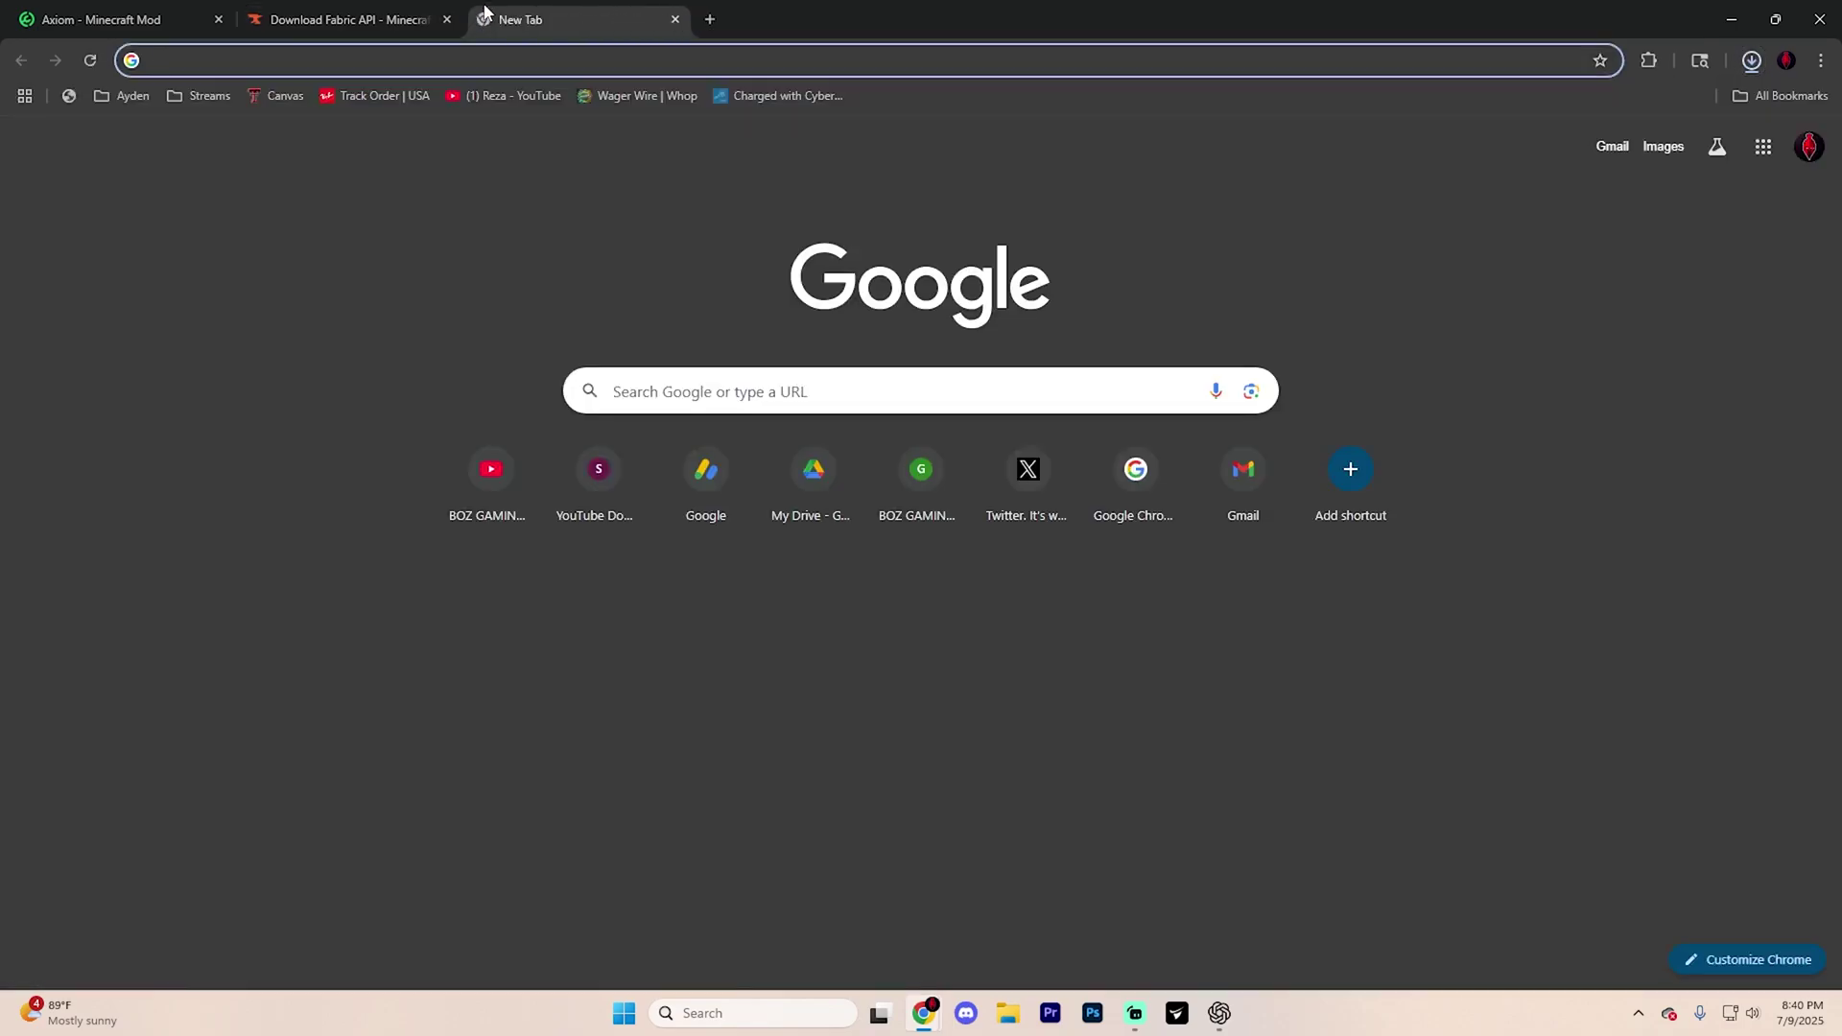
{"action": "type", "text": "fabric"}
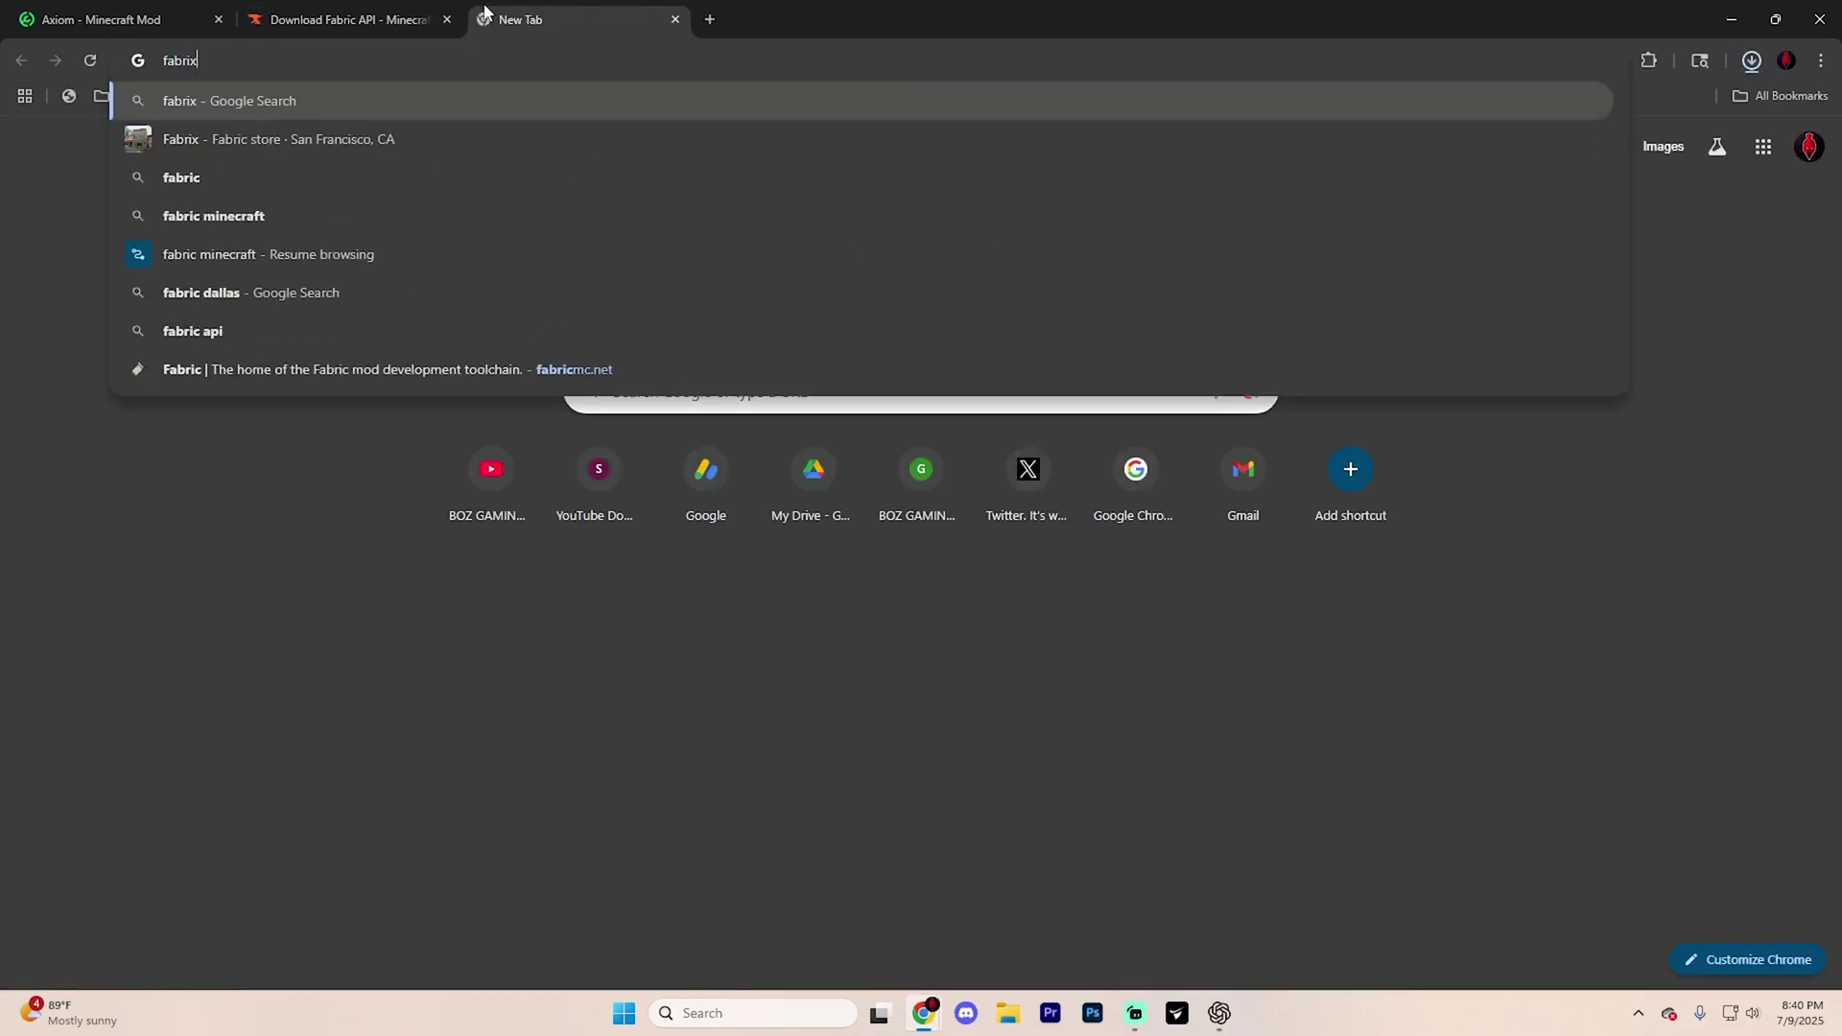
{"action": "type", "text": "mc.net"}
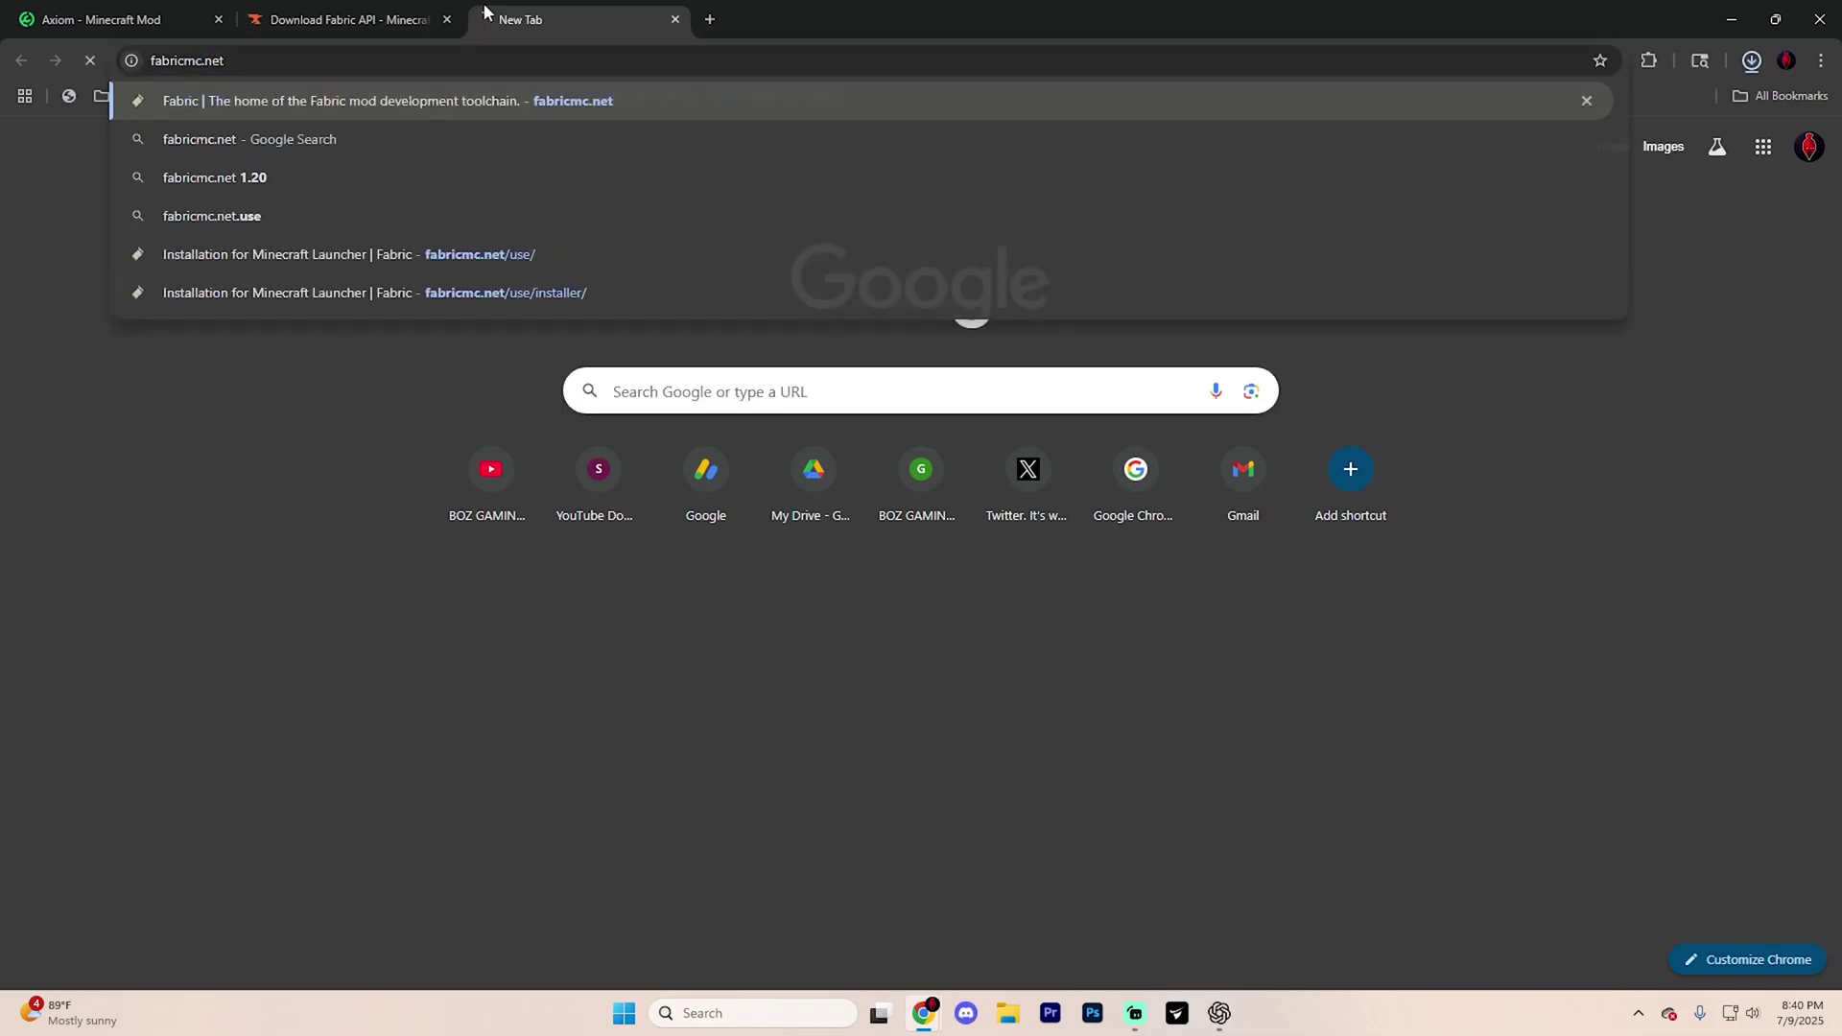
{"action": "key", "text": "Return"}
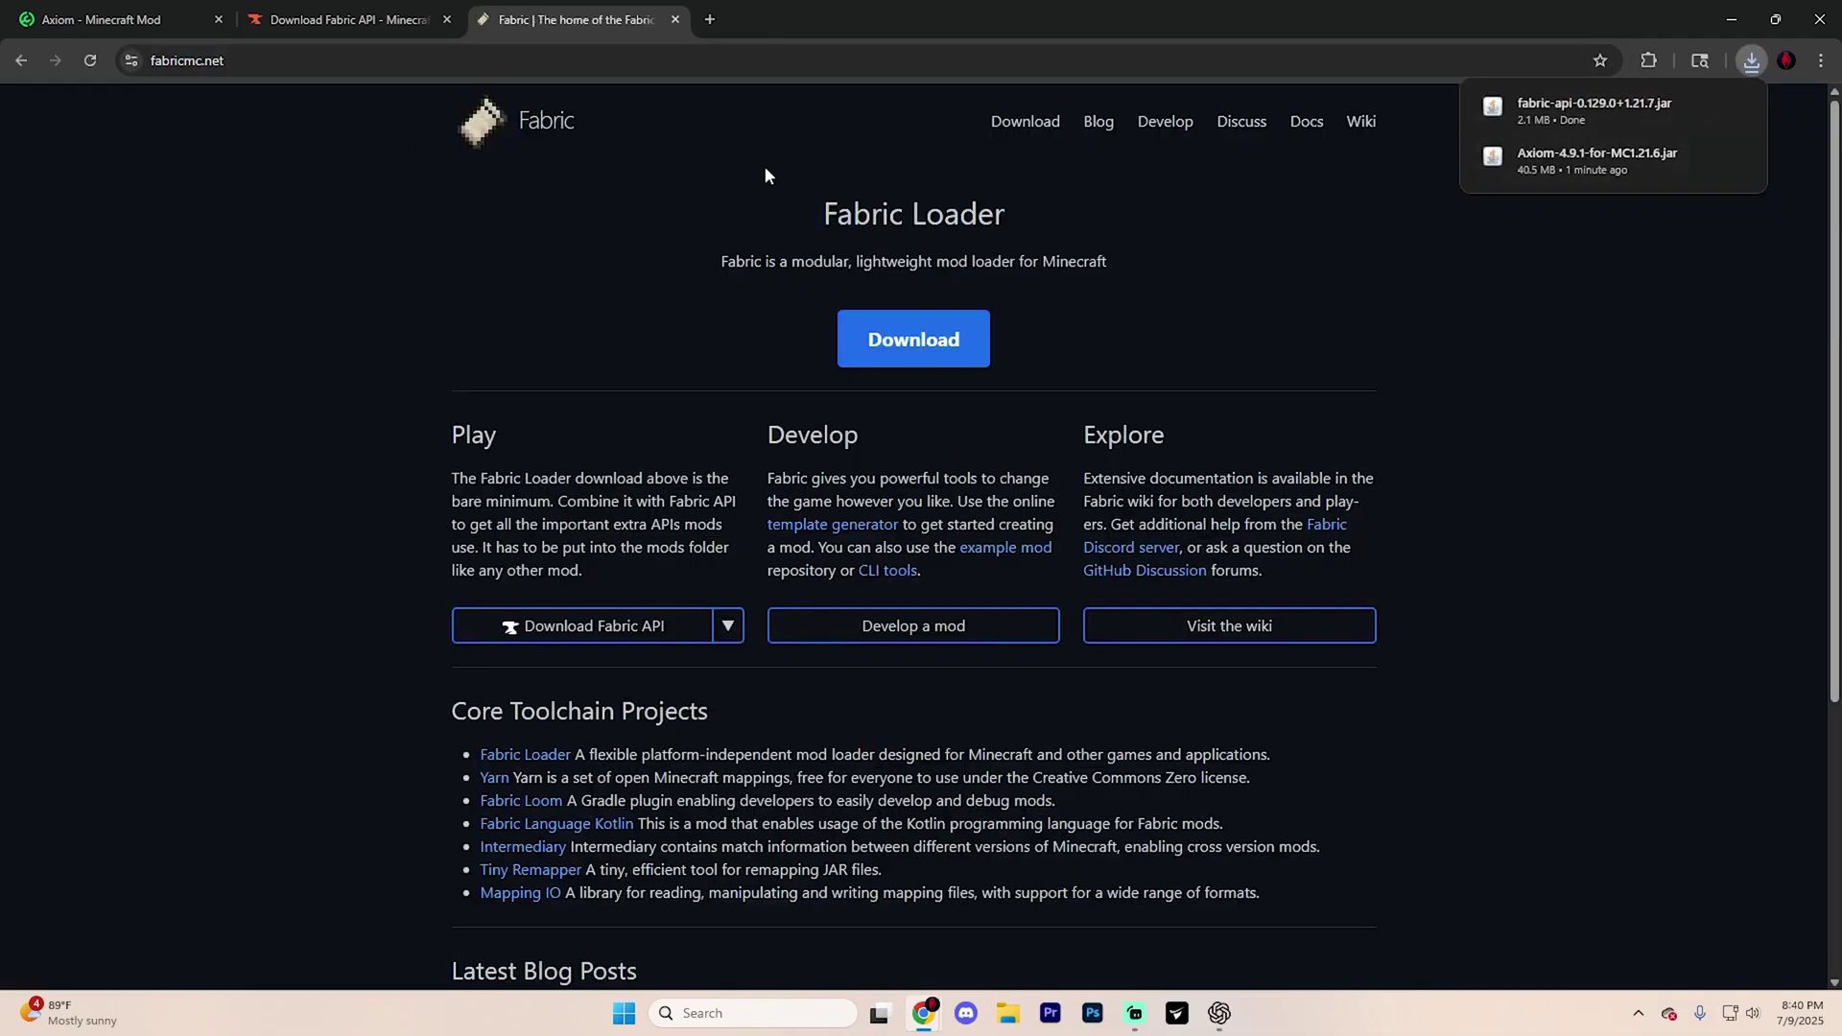
{"action": "left_click", "coordinate": [924, 359]}
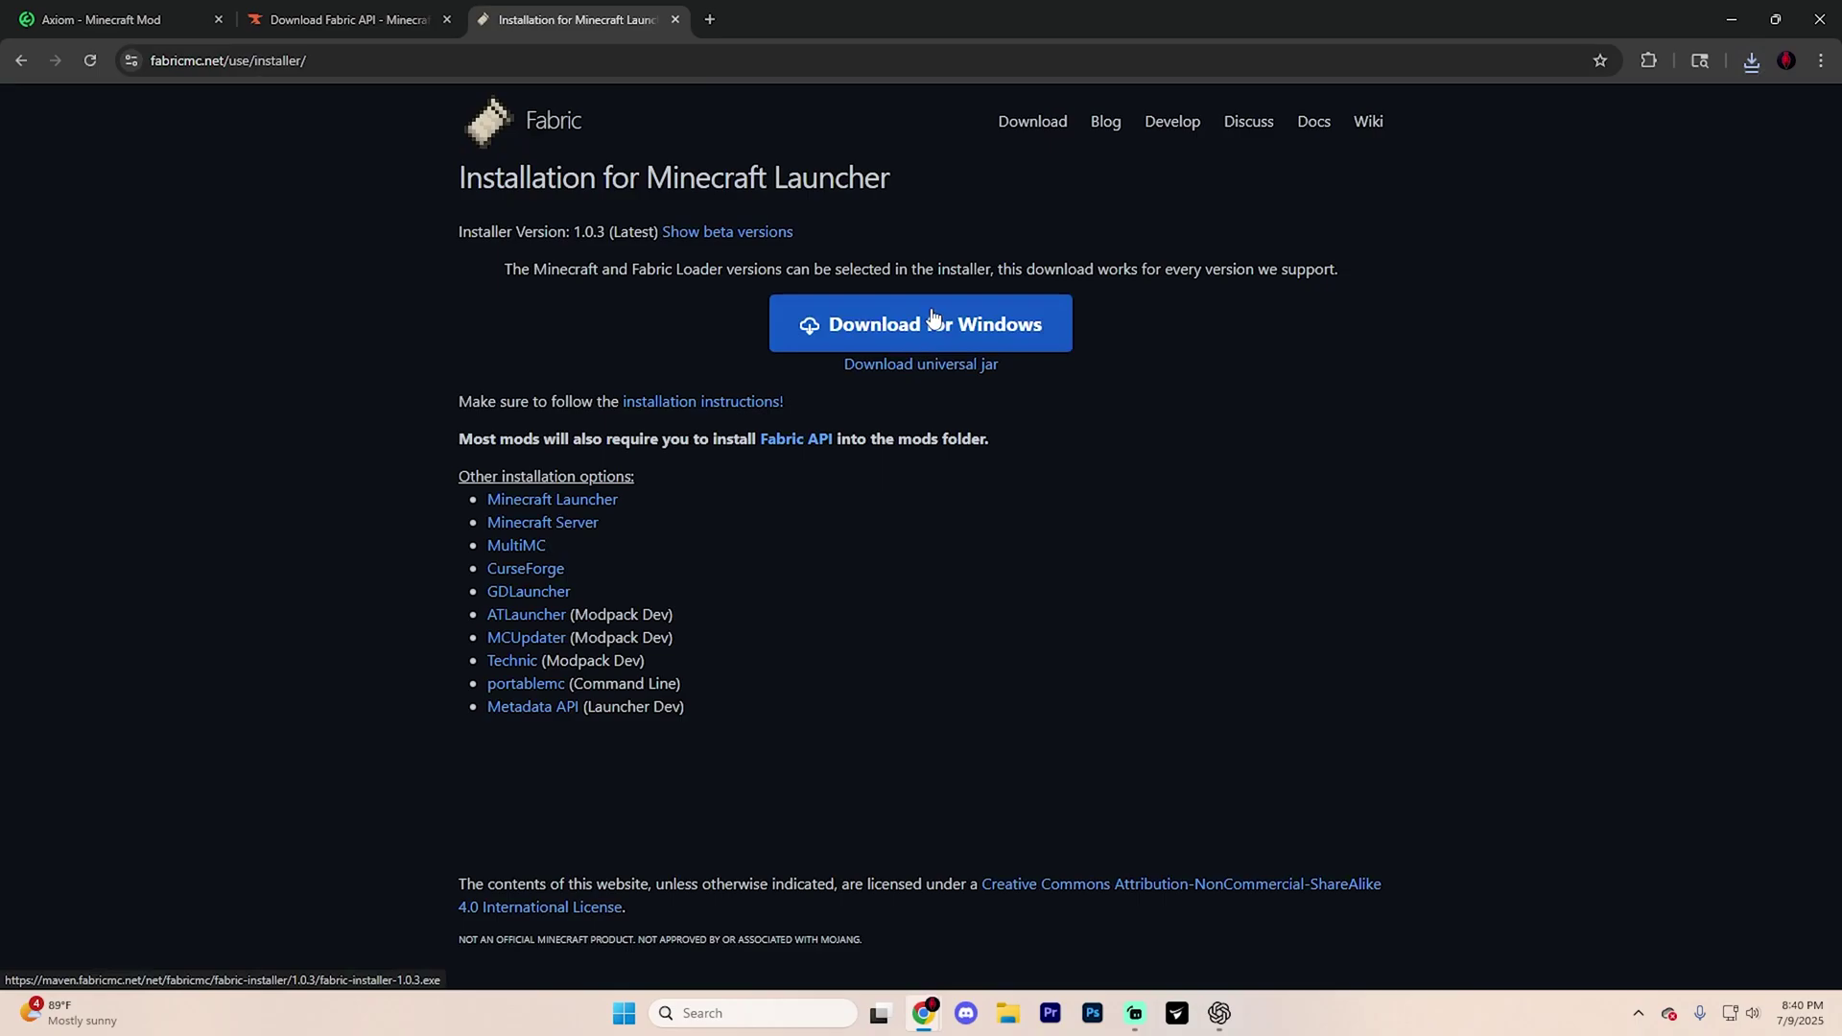
{"action": "left_click", "coordinate": [931, 317]}
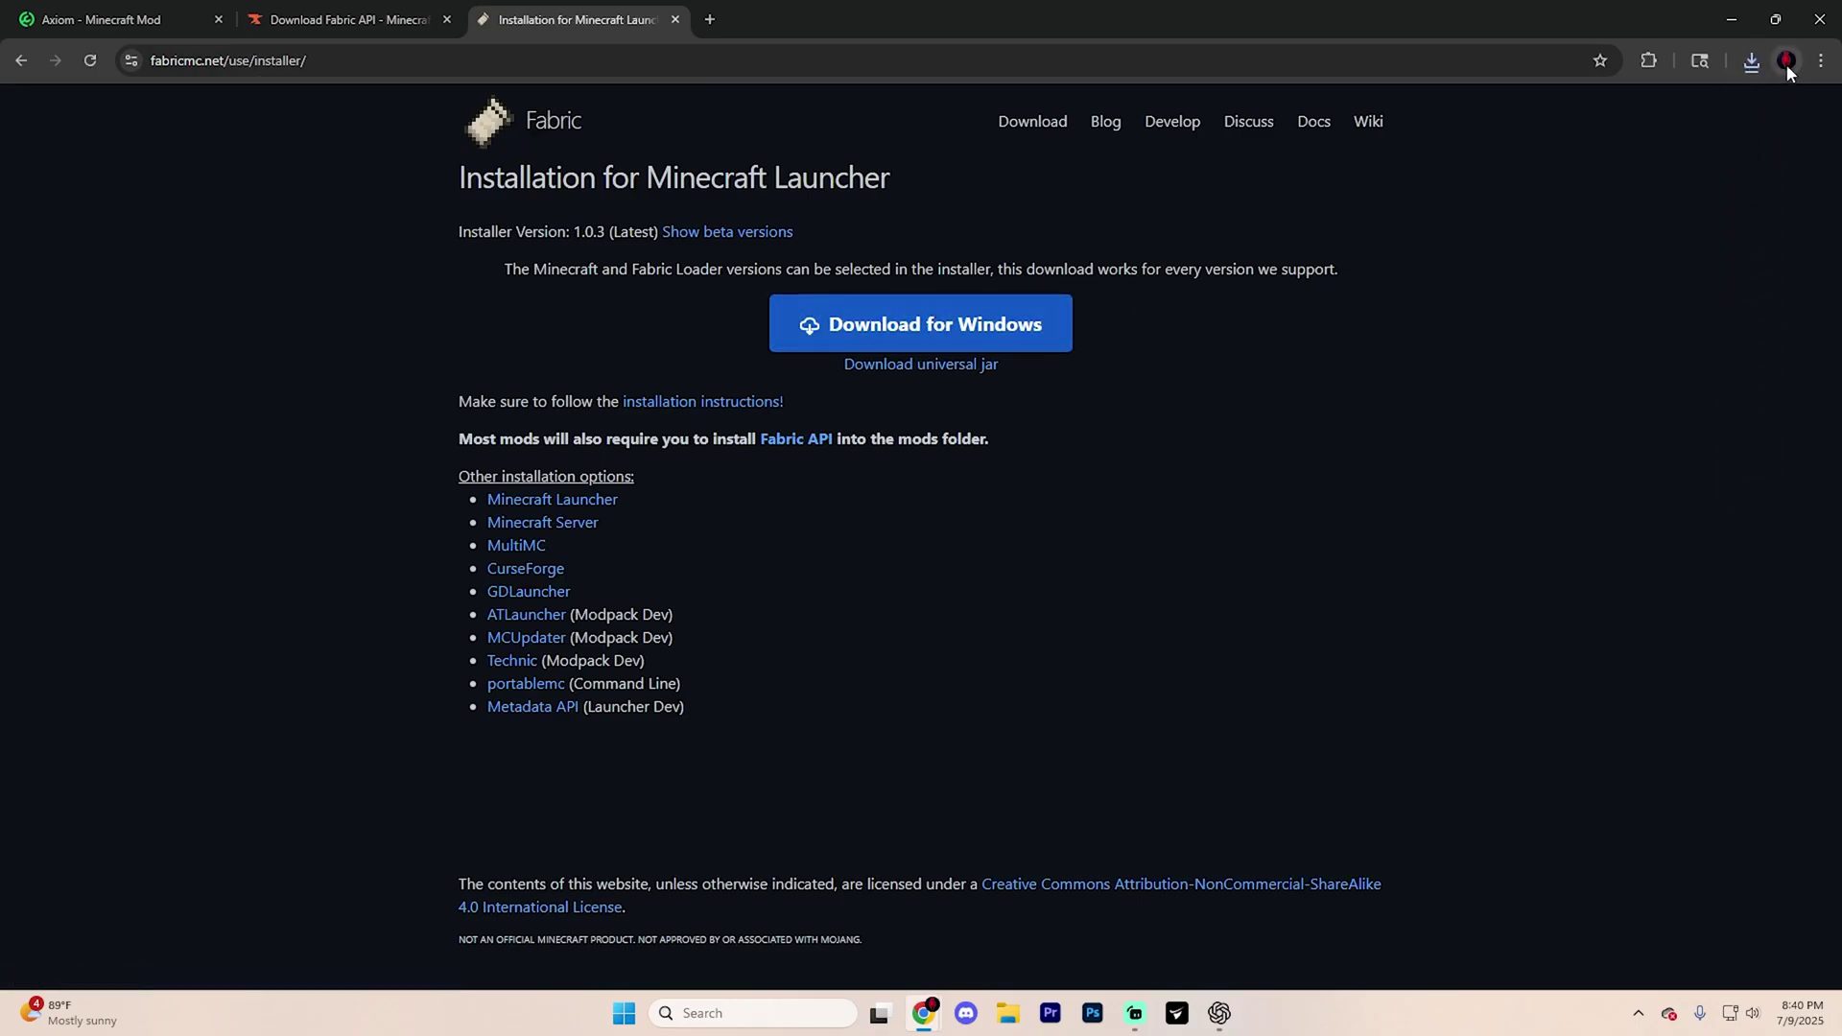
Step: Run the downloaded Fabric installer, install loader 0.16.14 for Minecraft 1.21.7 with a created profile, and close the browser
{"action": "left_click", "coordinate": [1749, 63]}
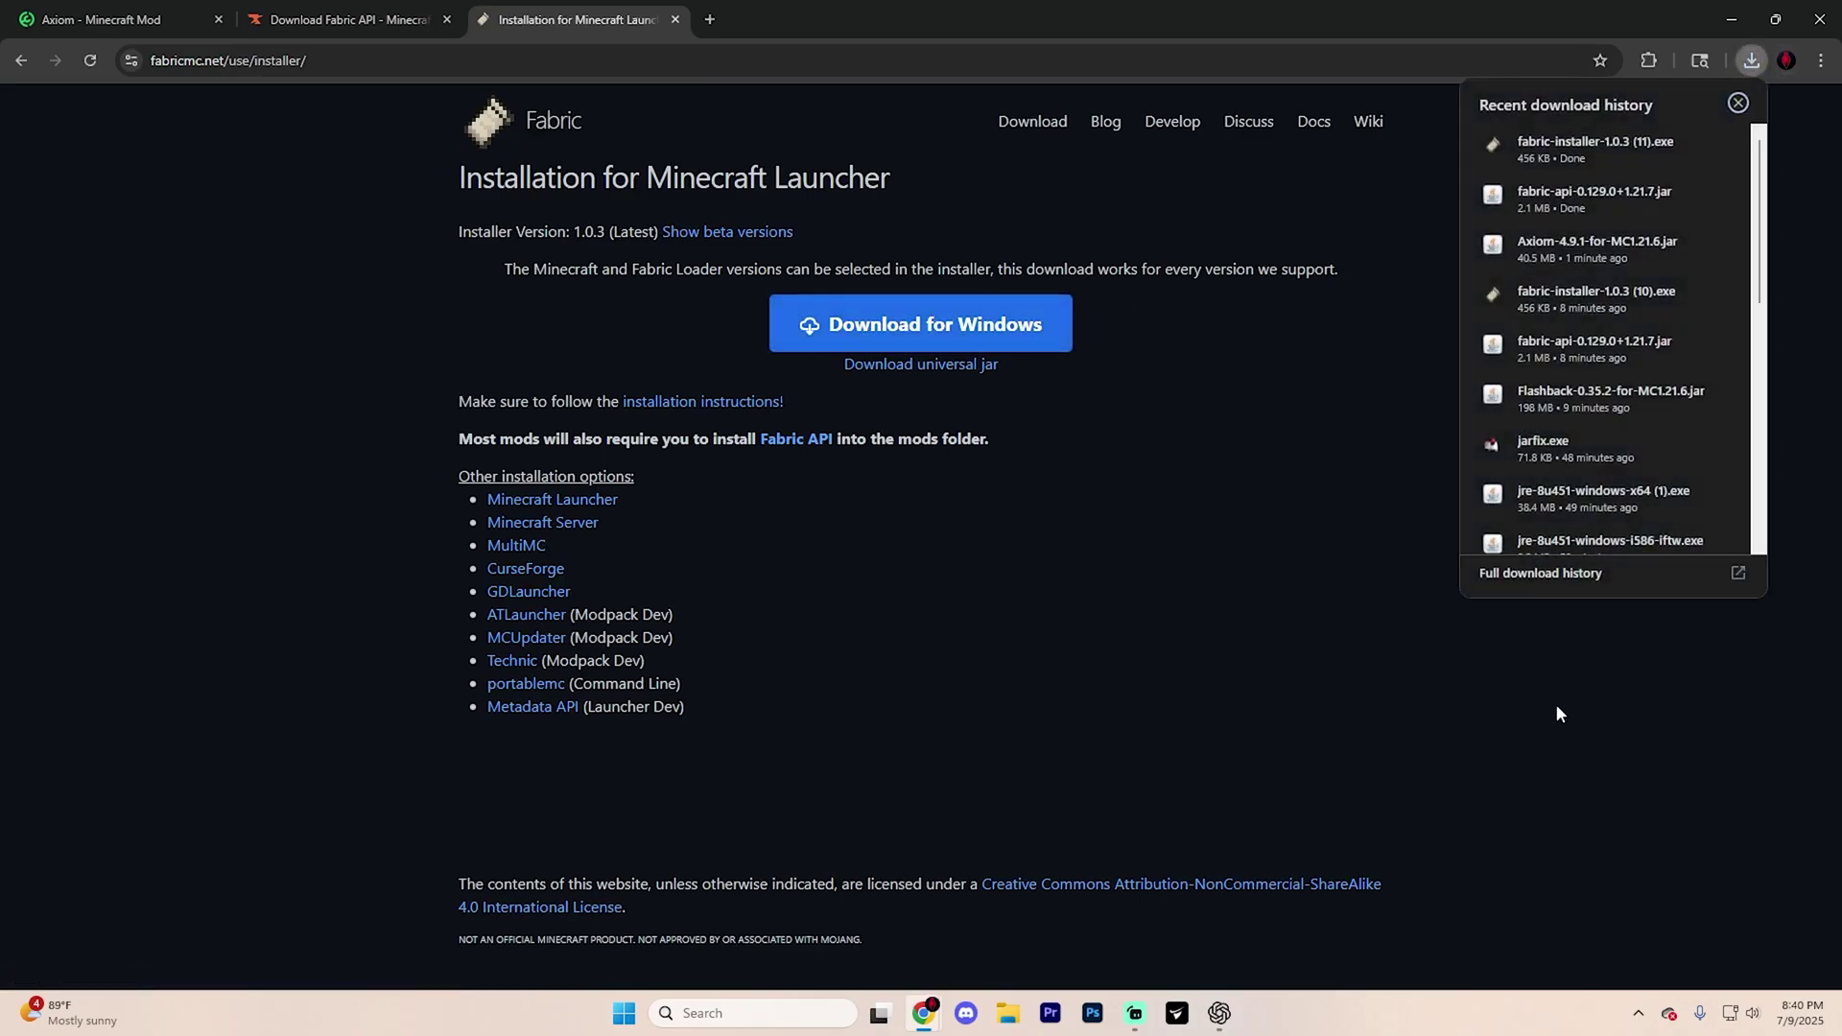
{"action": "left_click", "coordinate": [1592, 152]}
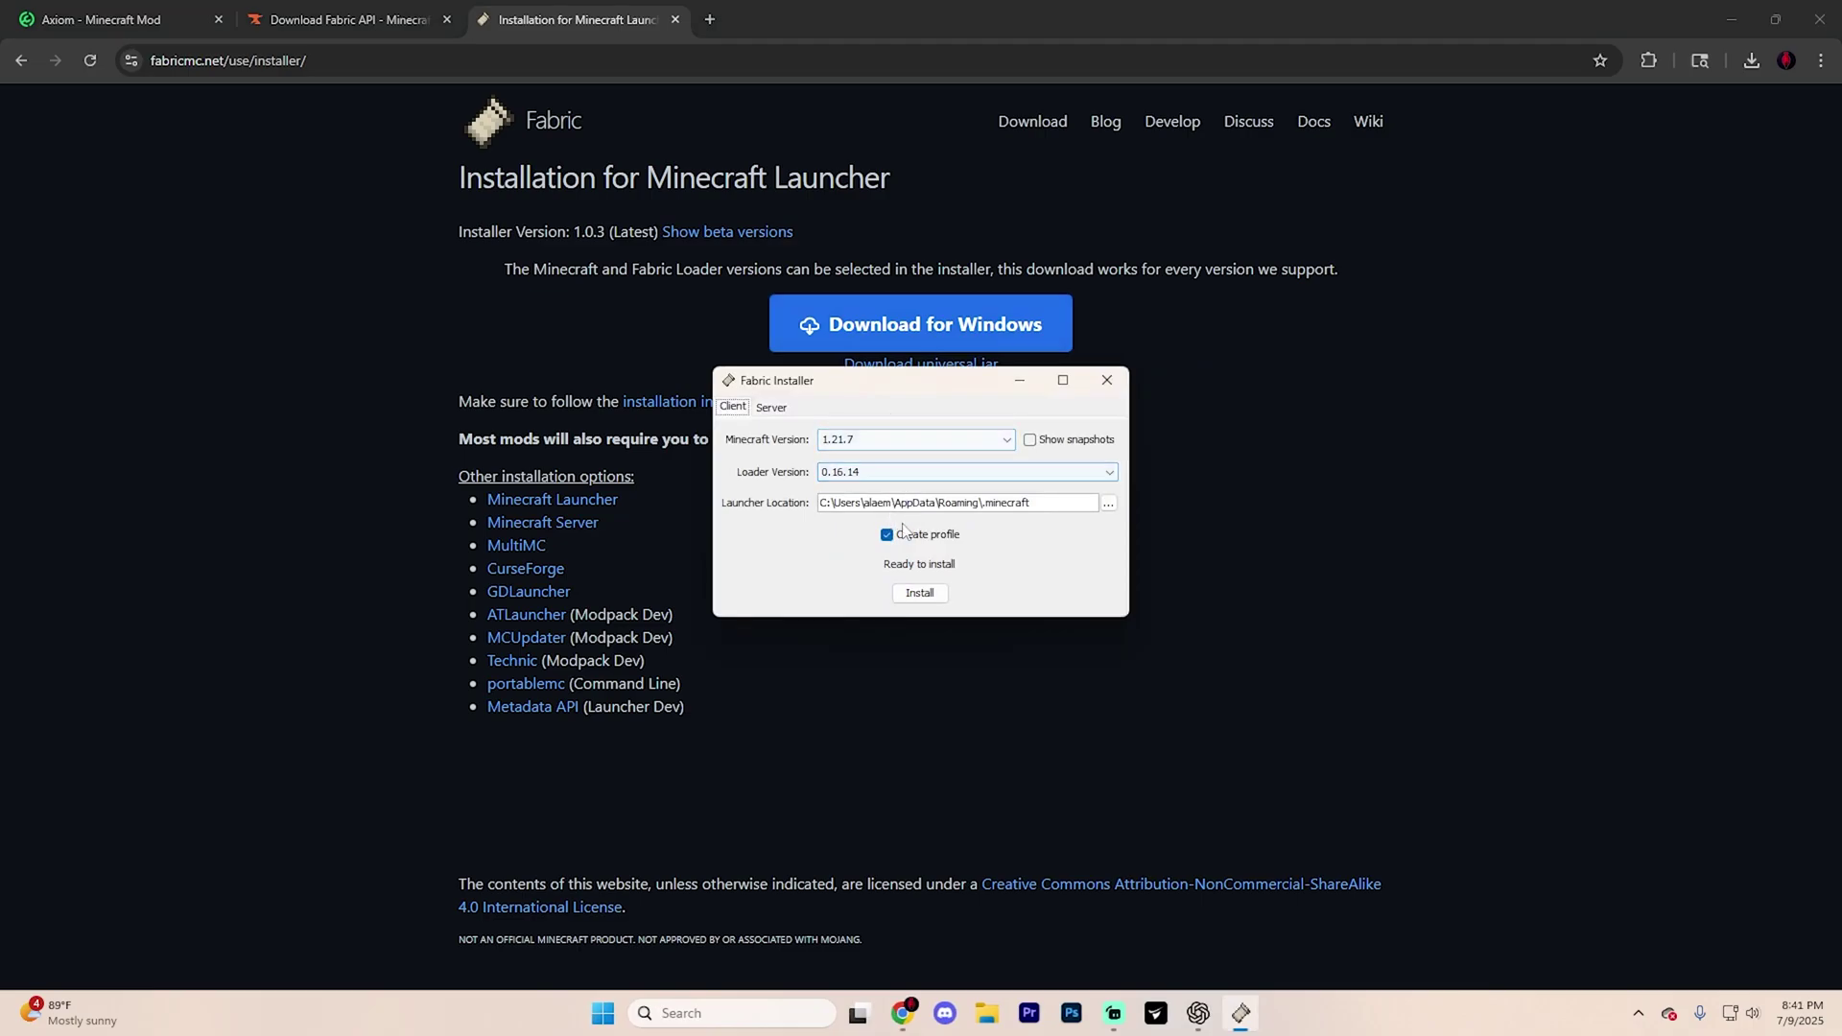
{"action": "left_click", "coordinate": [919, 601]}
{"action": "left_click", "coordinate": [1820, 20]}
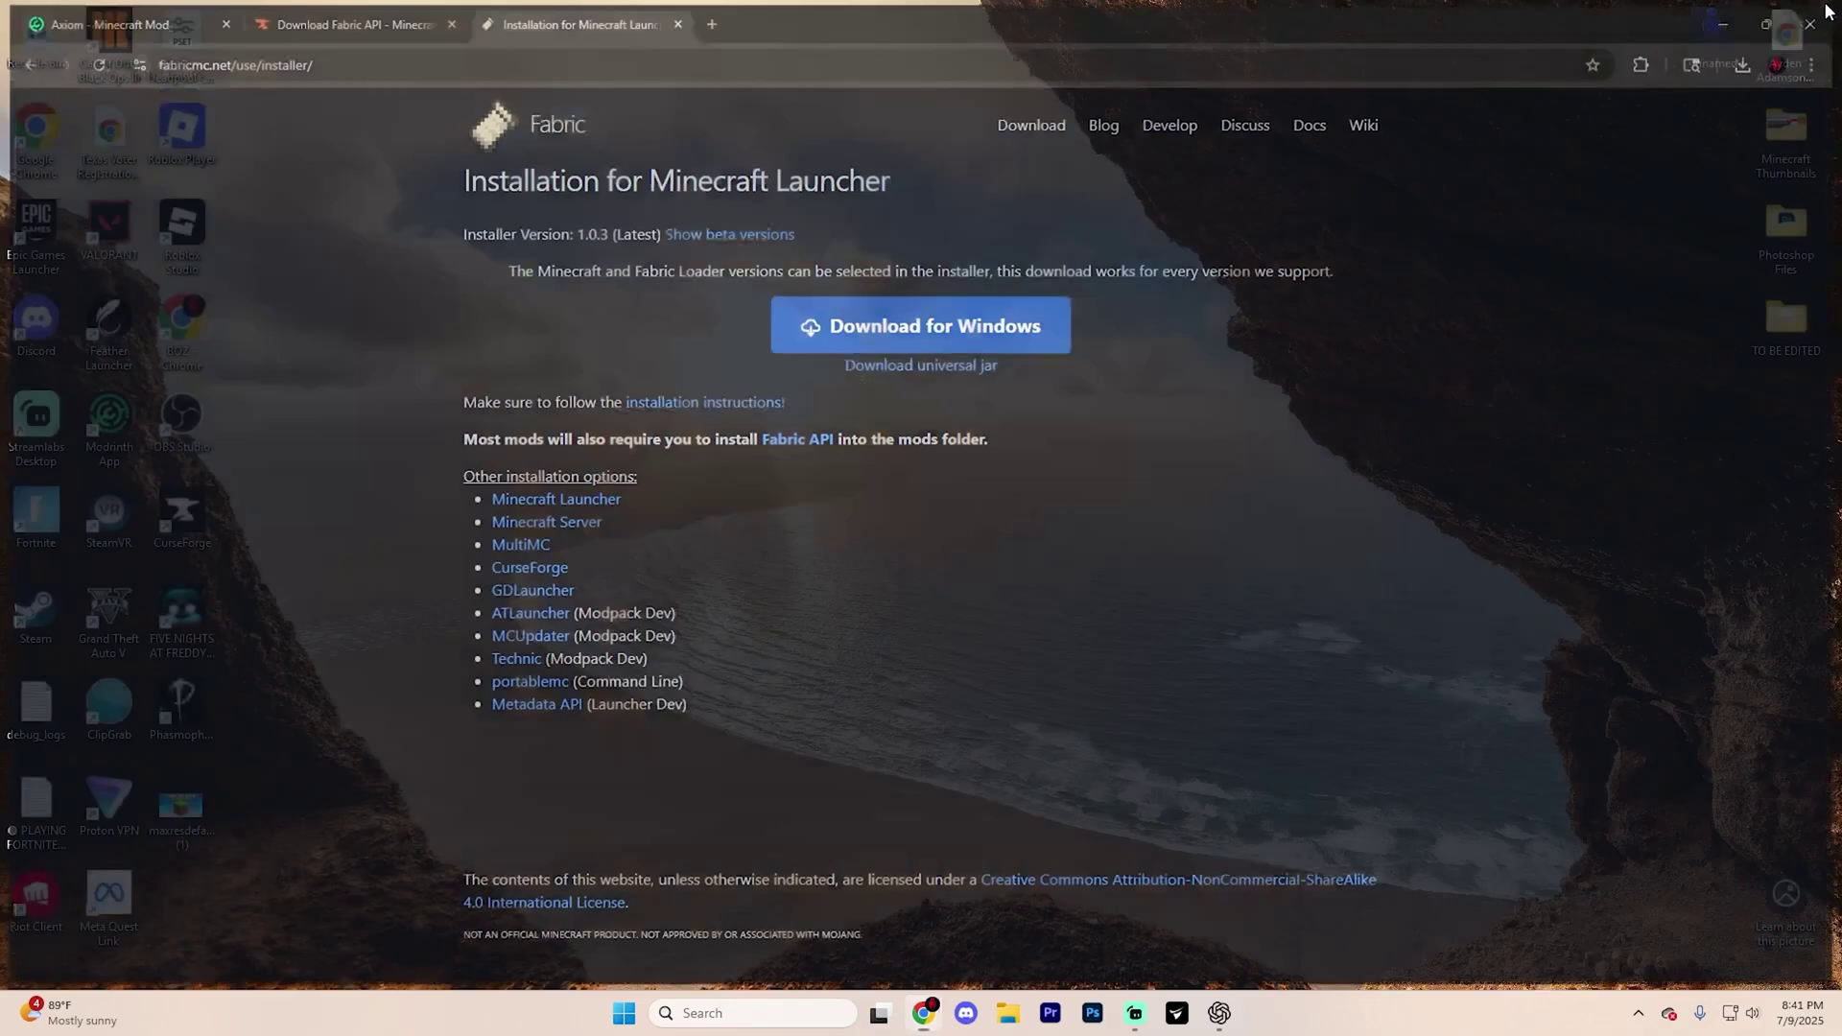
{"action": "left_click_drag", "start_coordinate": [1128, 619], "coordinate": [964, 395]}
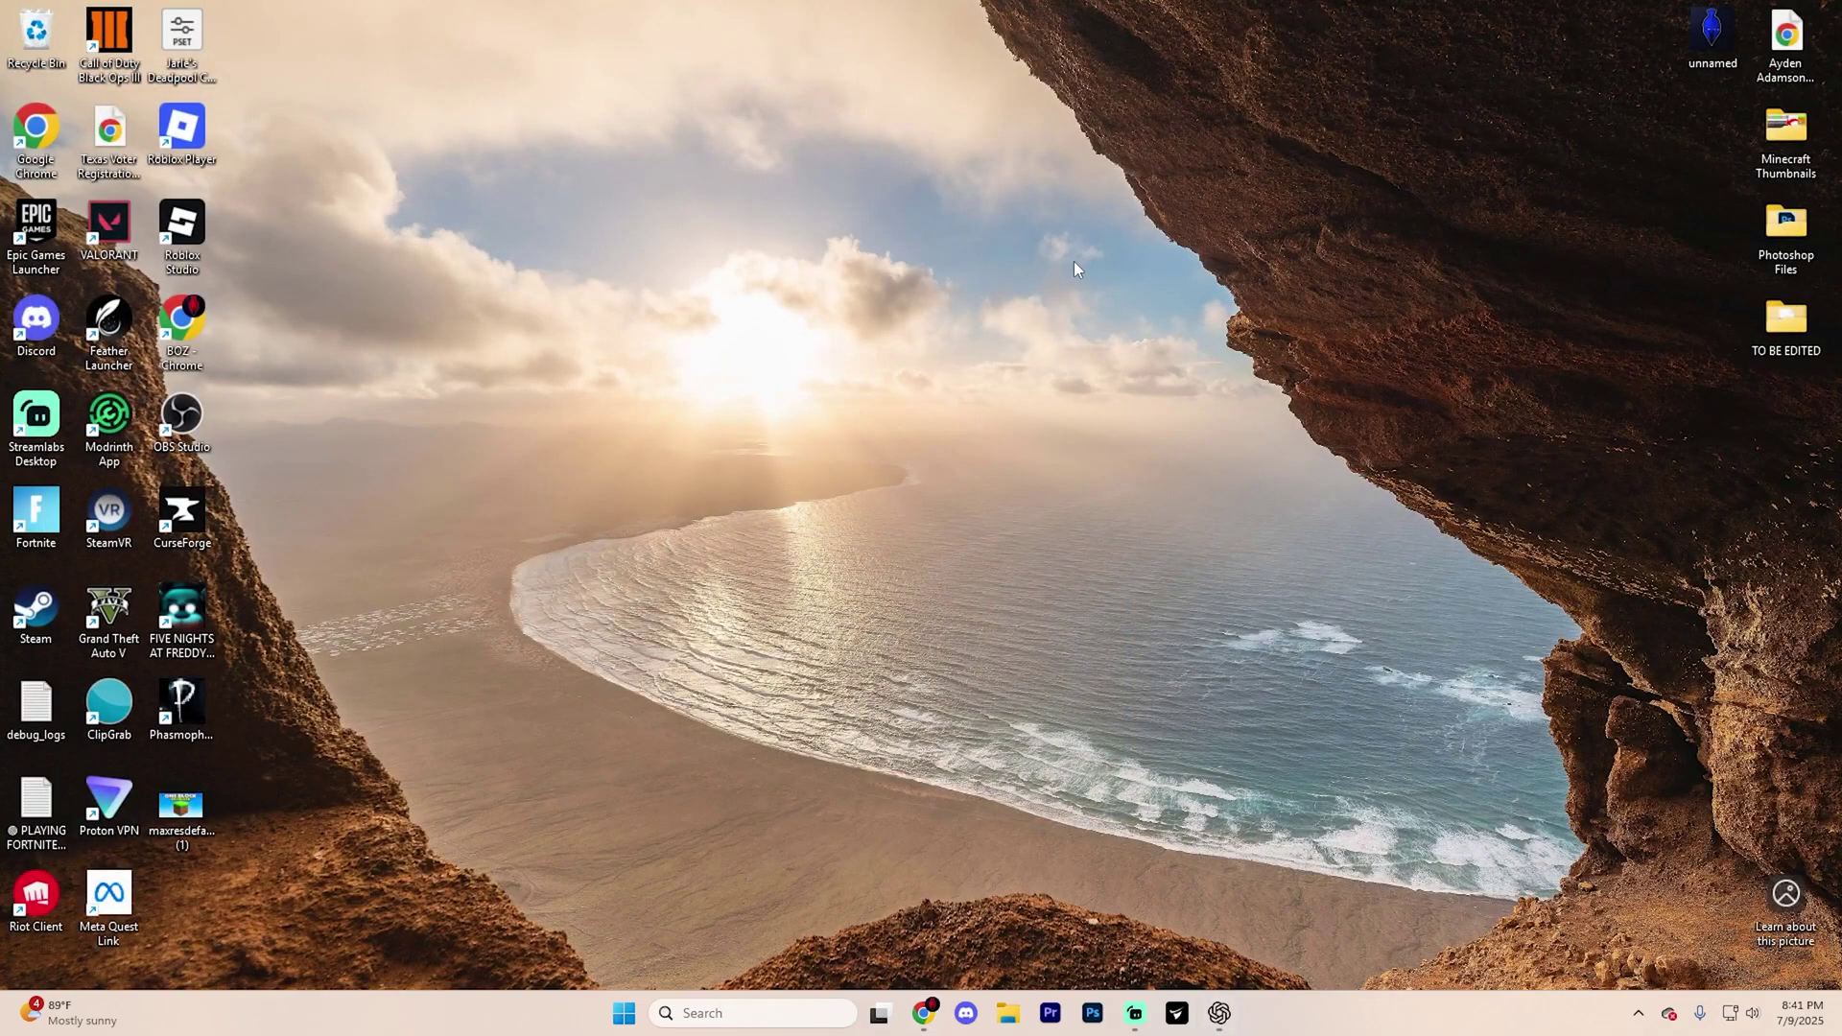
Step: Open the Minecraft Launcher and select the fabric-loader-1.21.7 installation for Java Edition
{"action": "left_click", "coordinate": [748, 1013]}
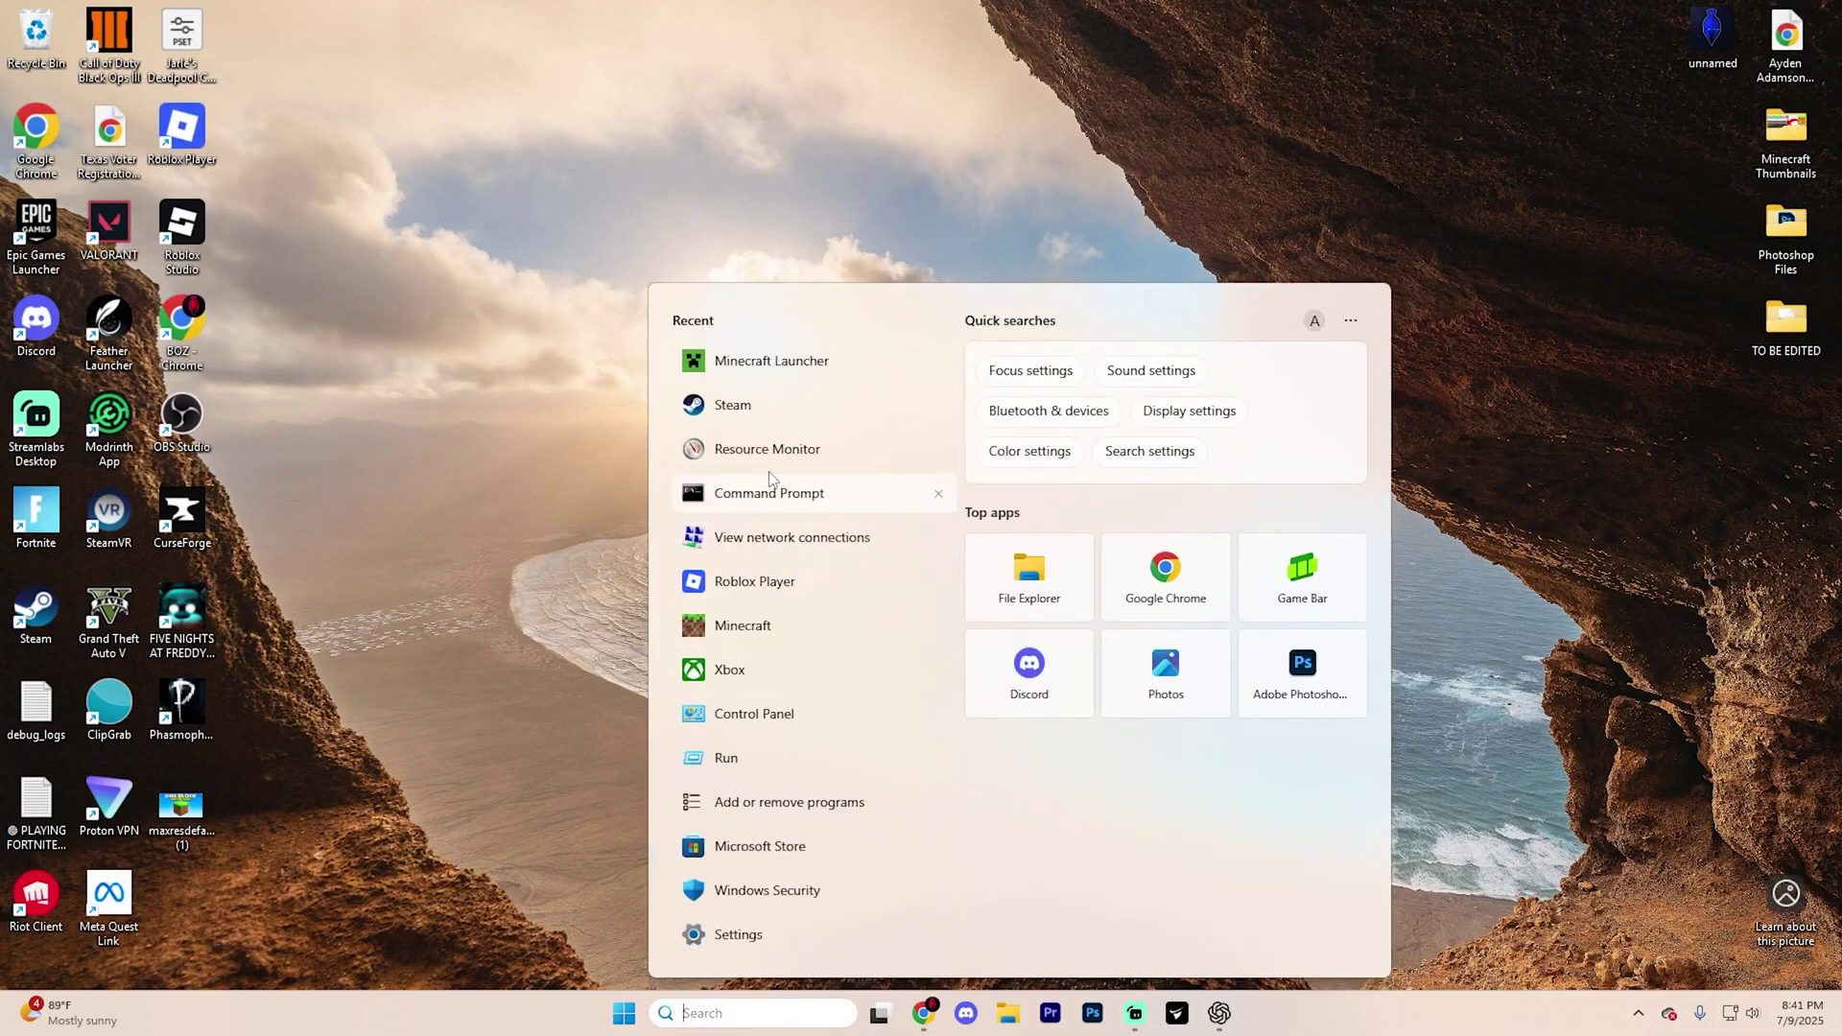
{"action": "left_click", "coordinate": [767, 370]}
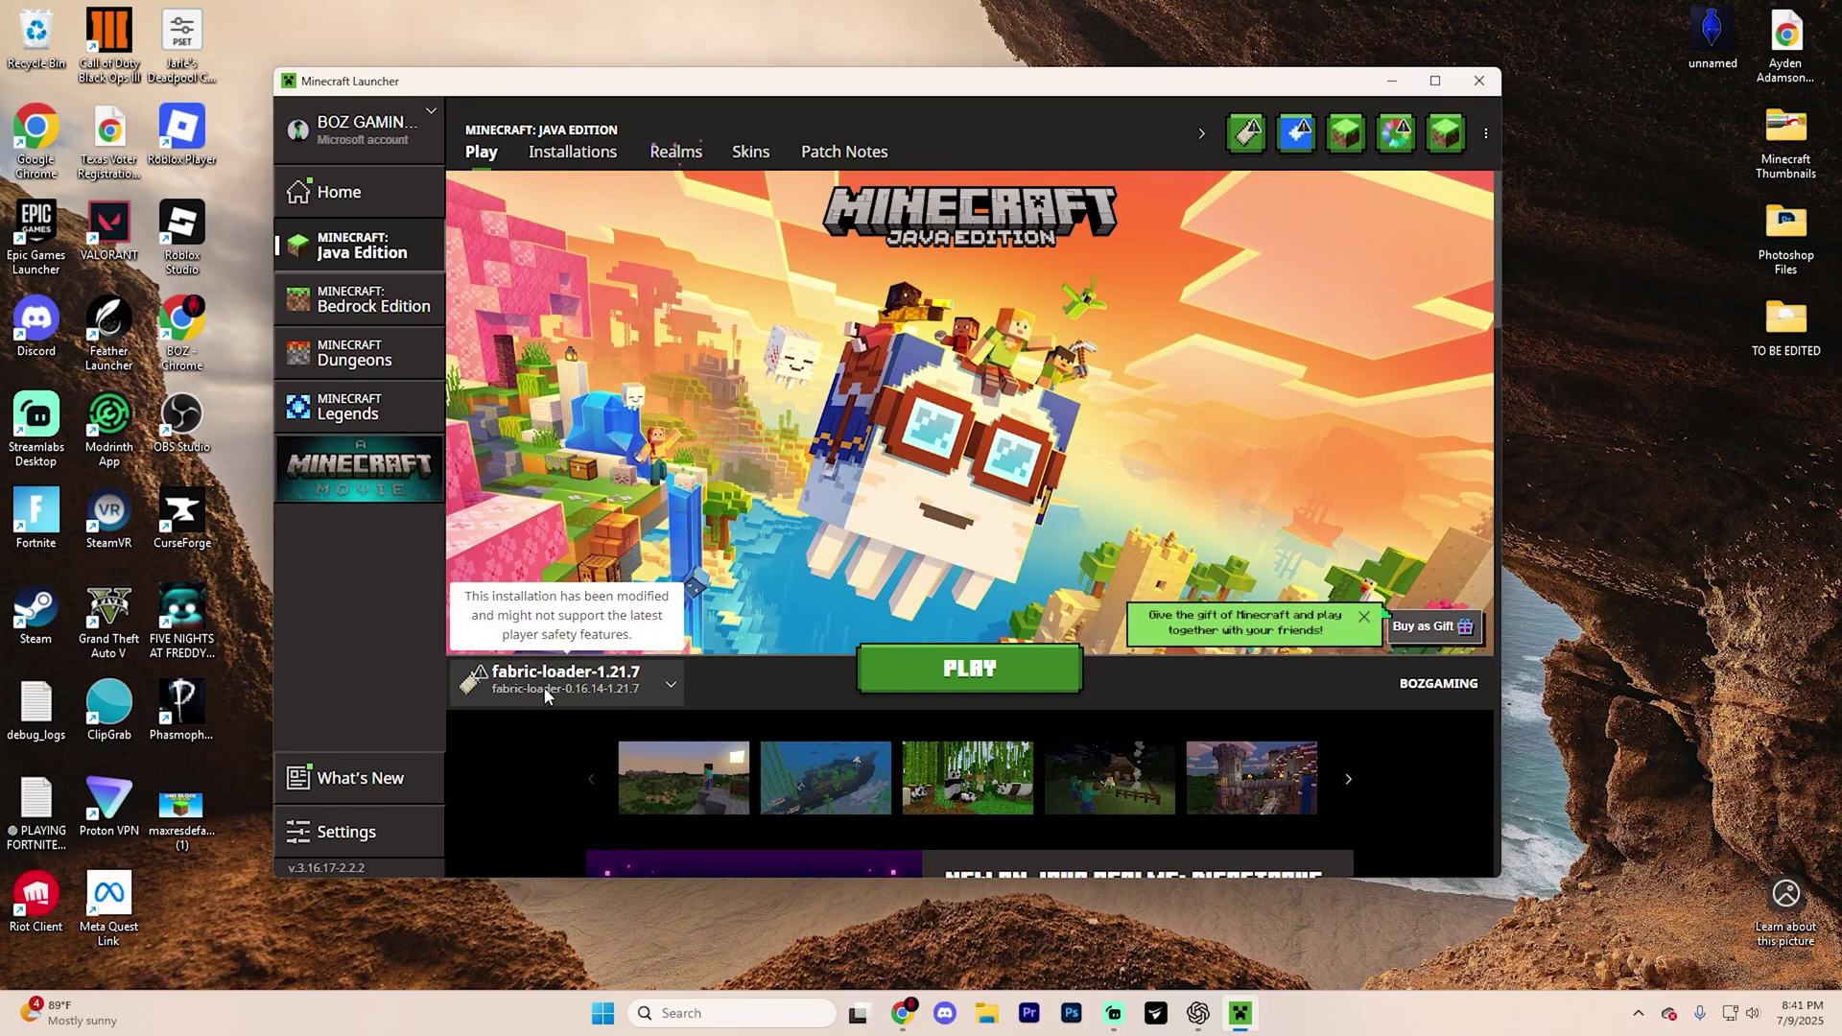
{"action": "left_click", "coordinate": [667, 686]}
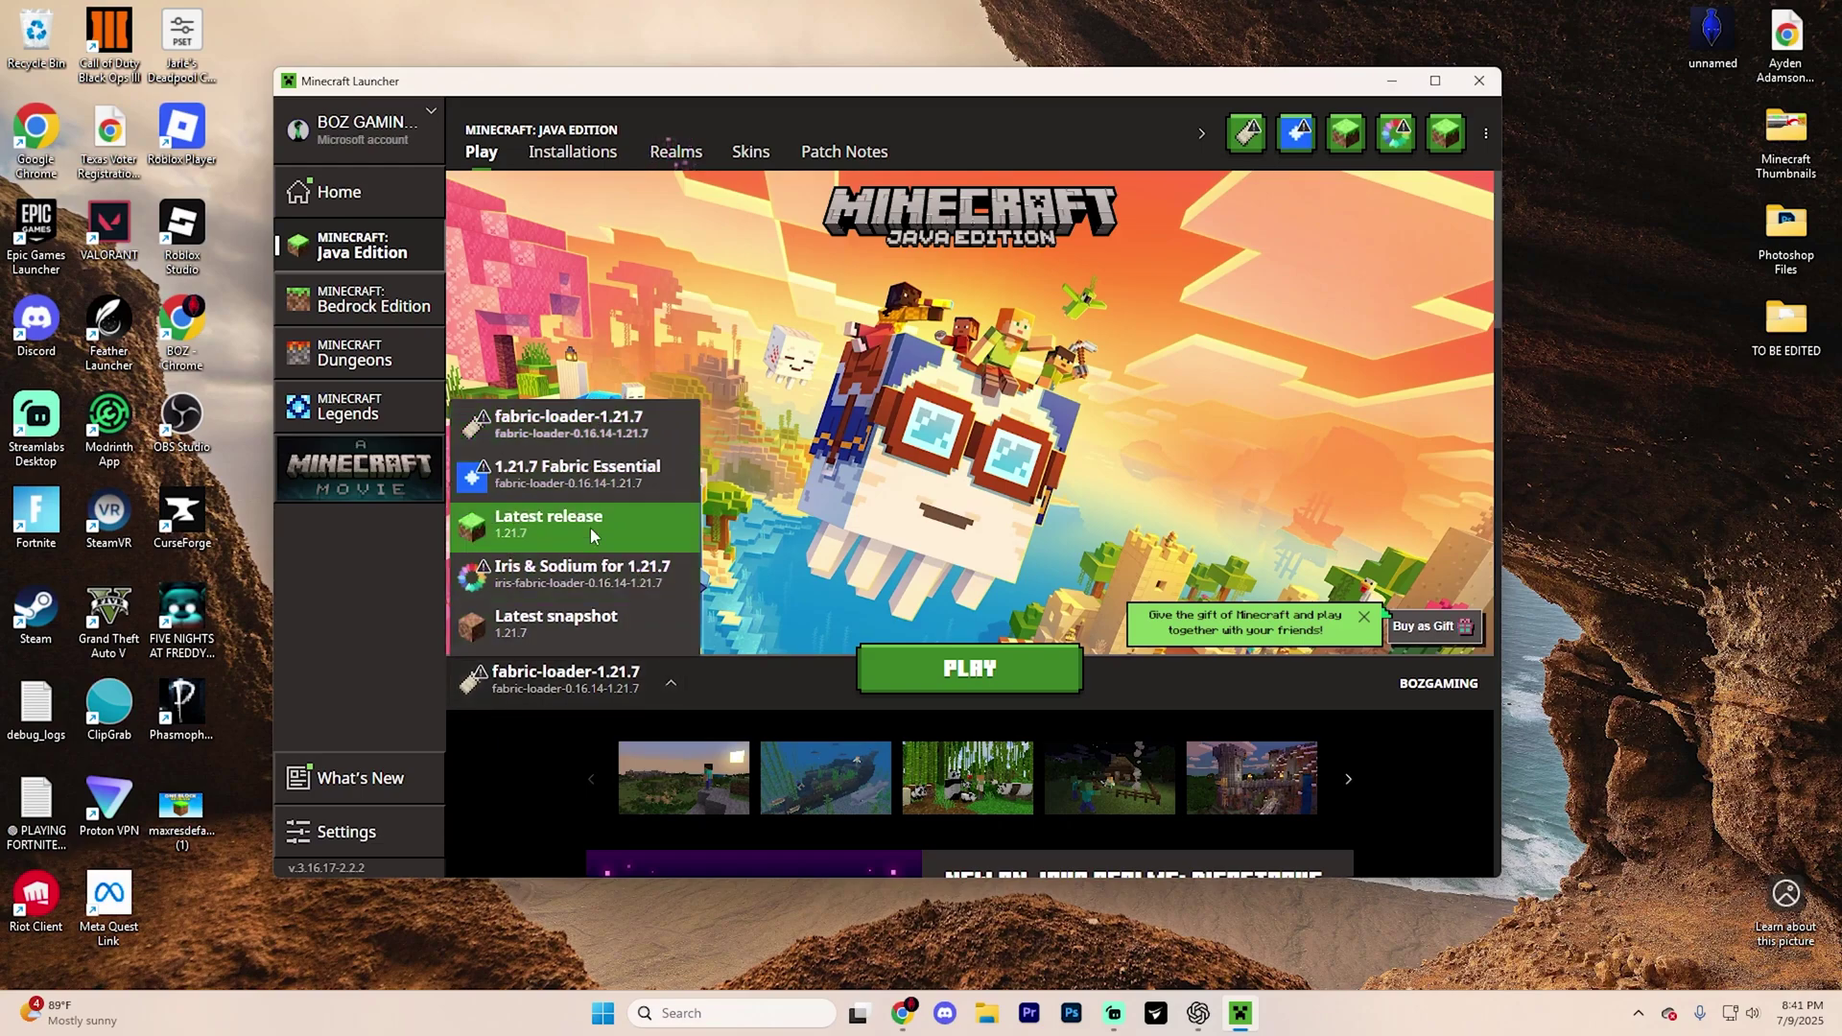
{"action": "left_click", "coordinate": [623, 441]}
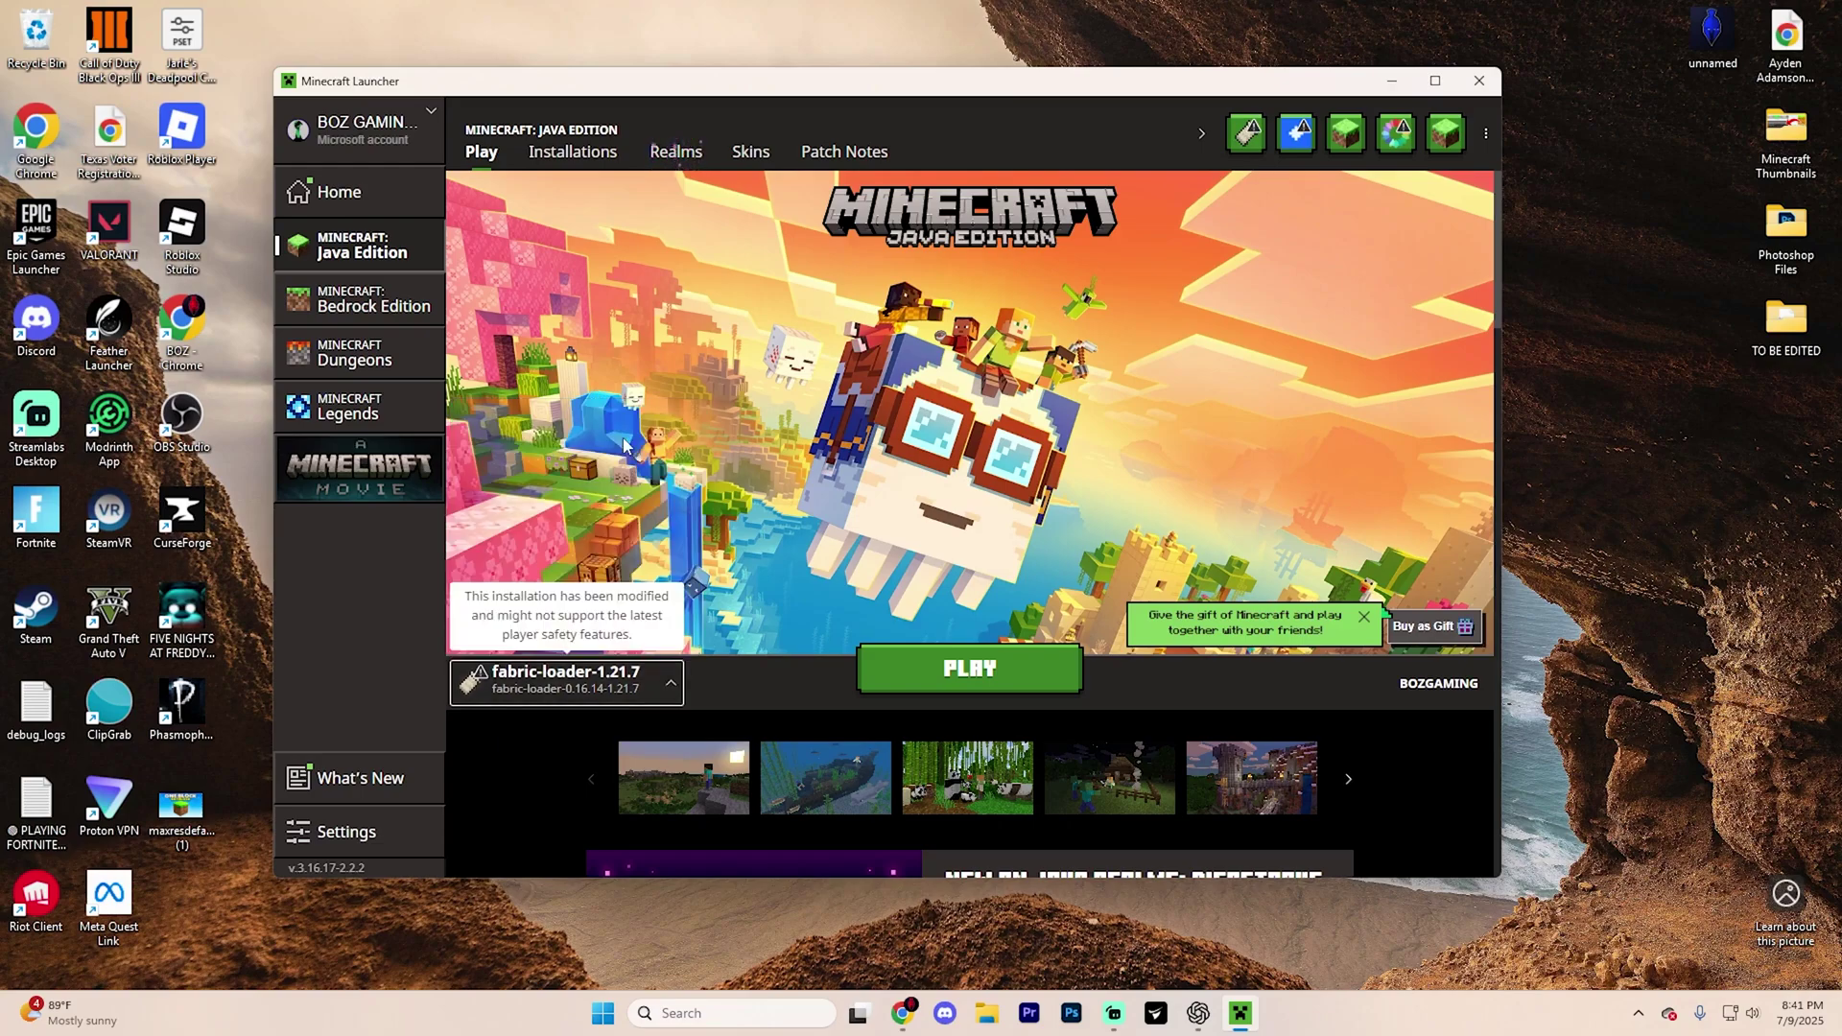
Step: Open the game folder of the fabric-loader-1.21.7 installation from the launcher and go into its mods folder
{"action": "left_click", "coordinate": [576, 159]}
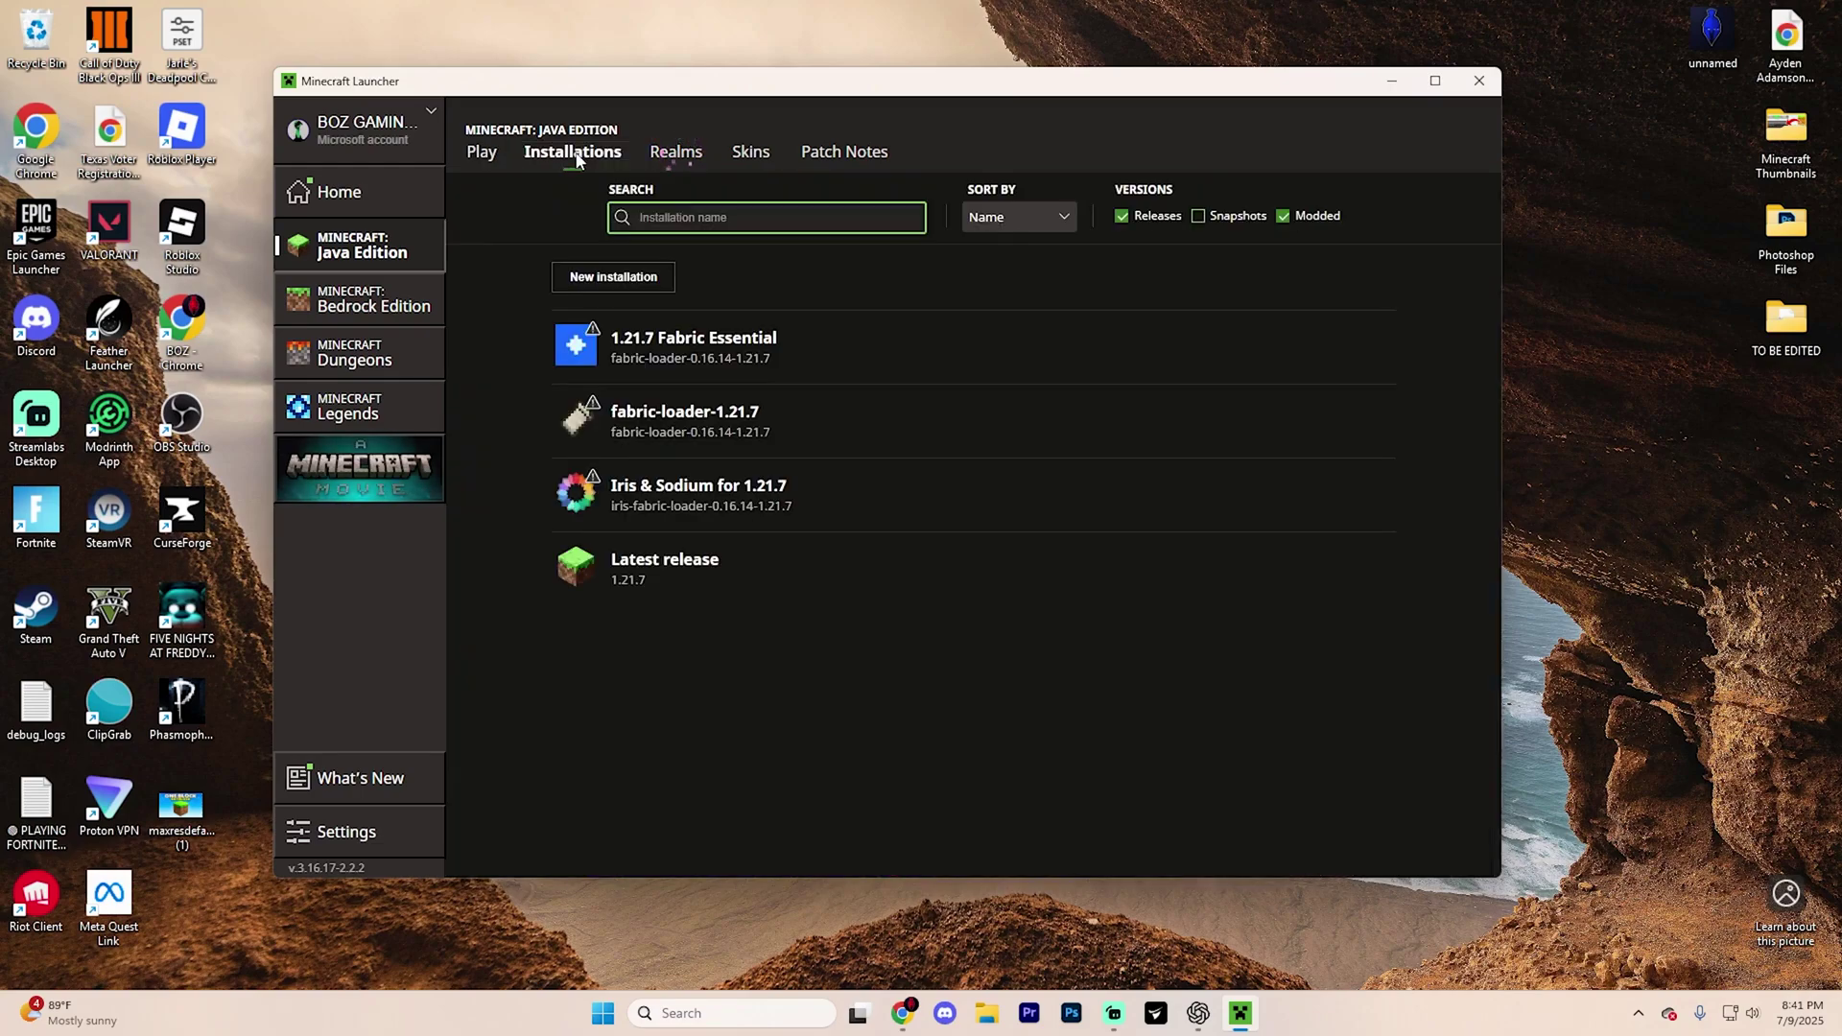
{"action": "mouse_move", "coordinate": [1182, 448]}
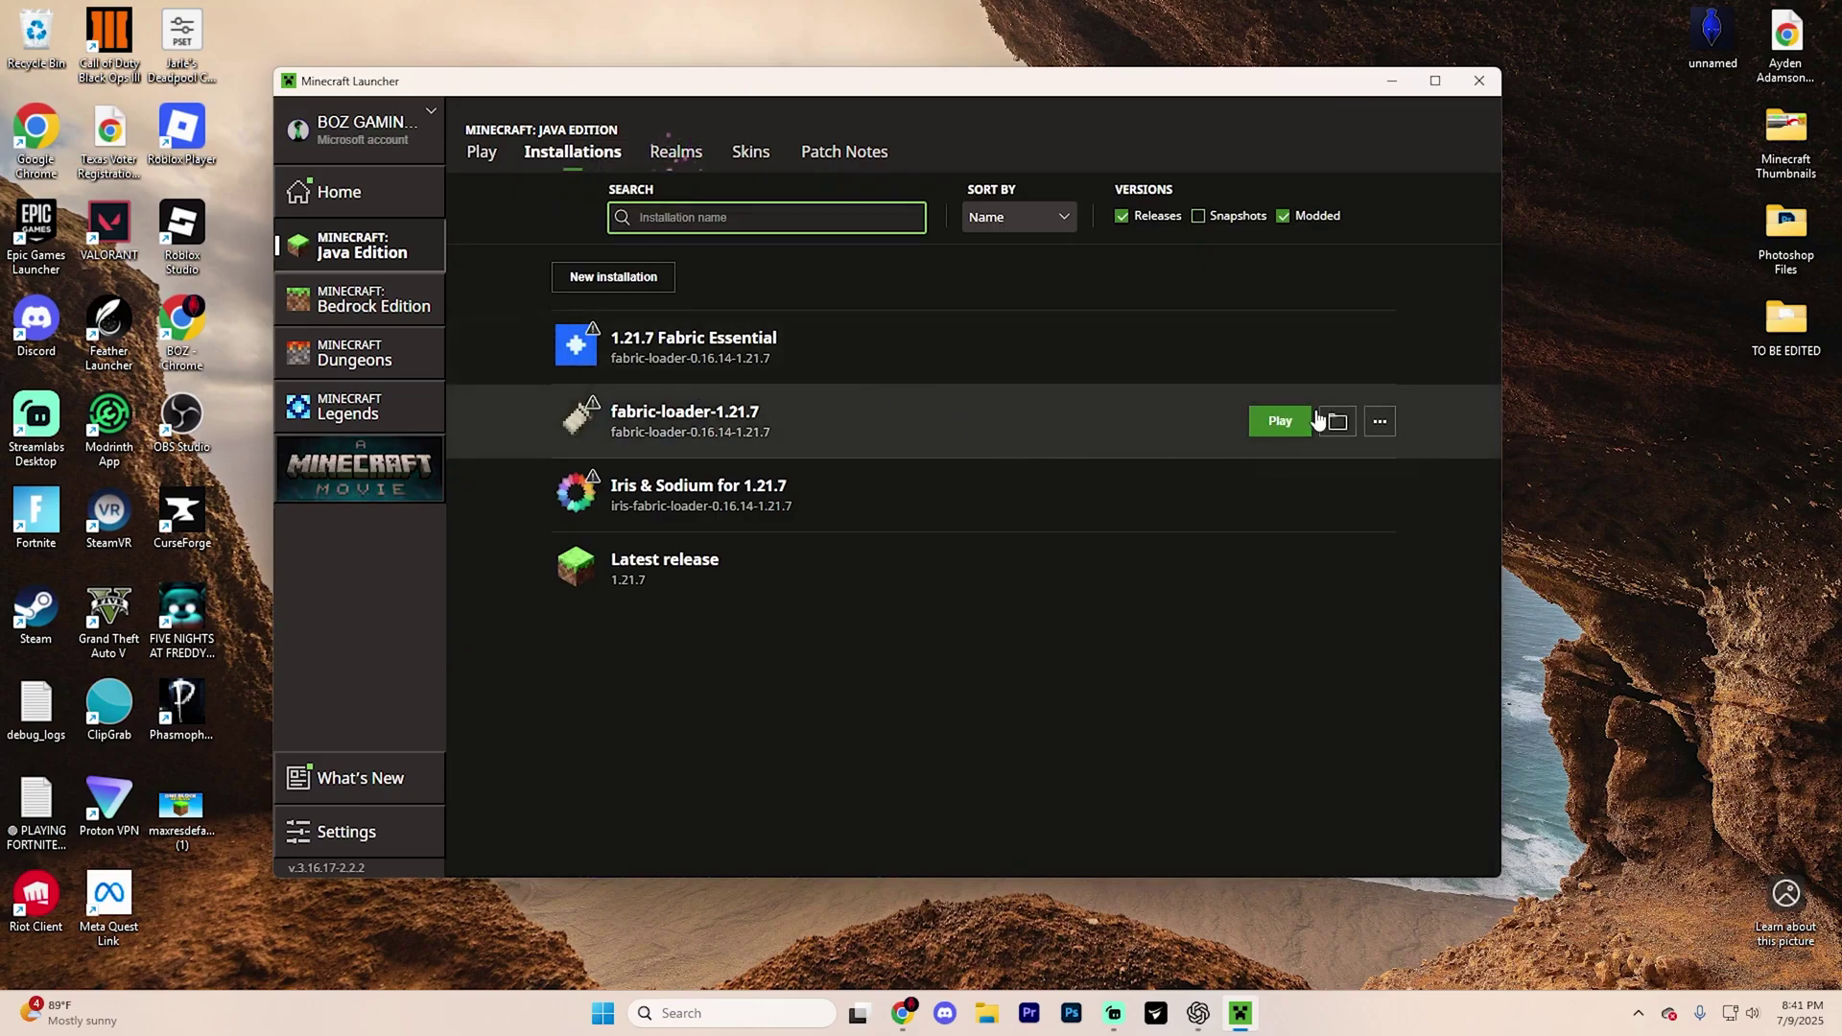
{"action": "left_click", "coordinate": [1332, 421]}
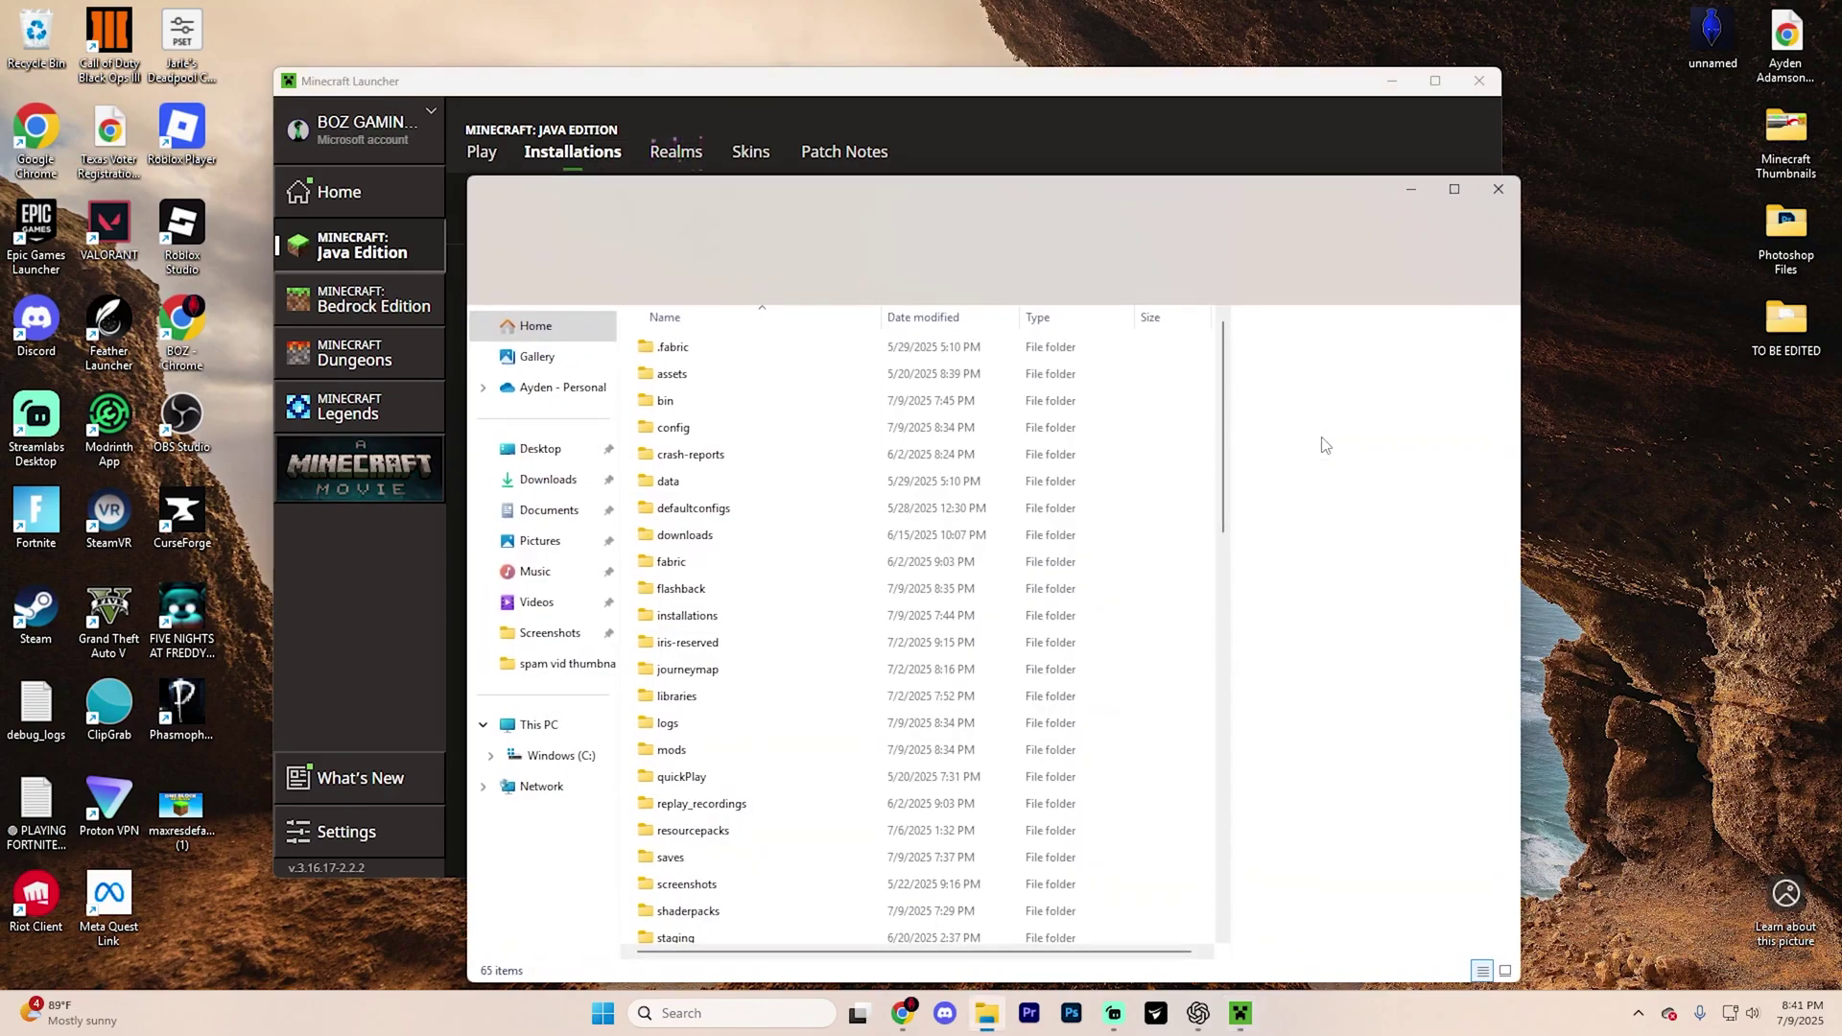
{"action": "double_click", "coordinate": [726, 757]}
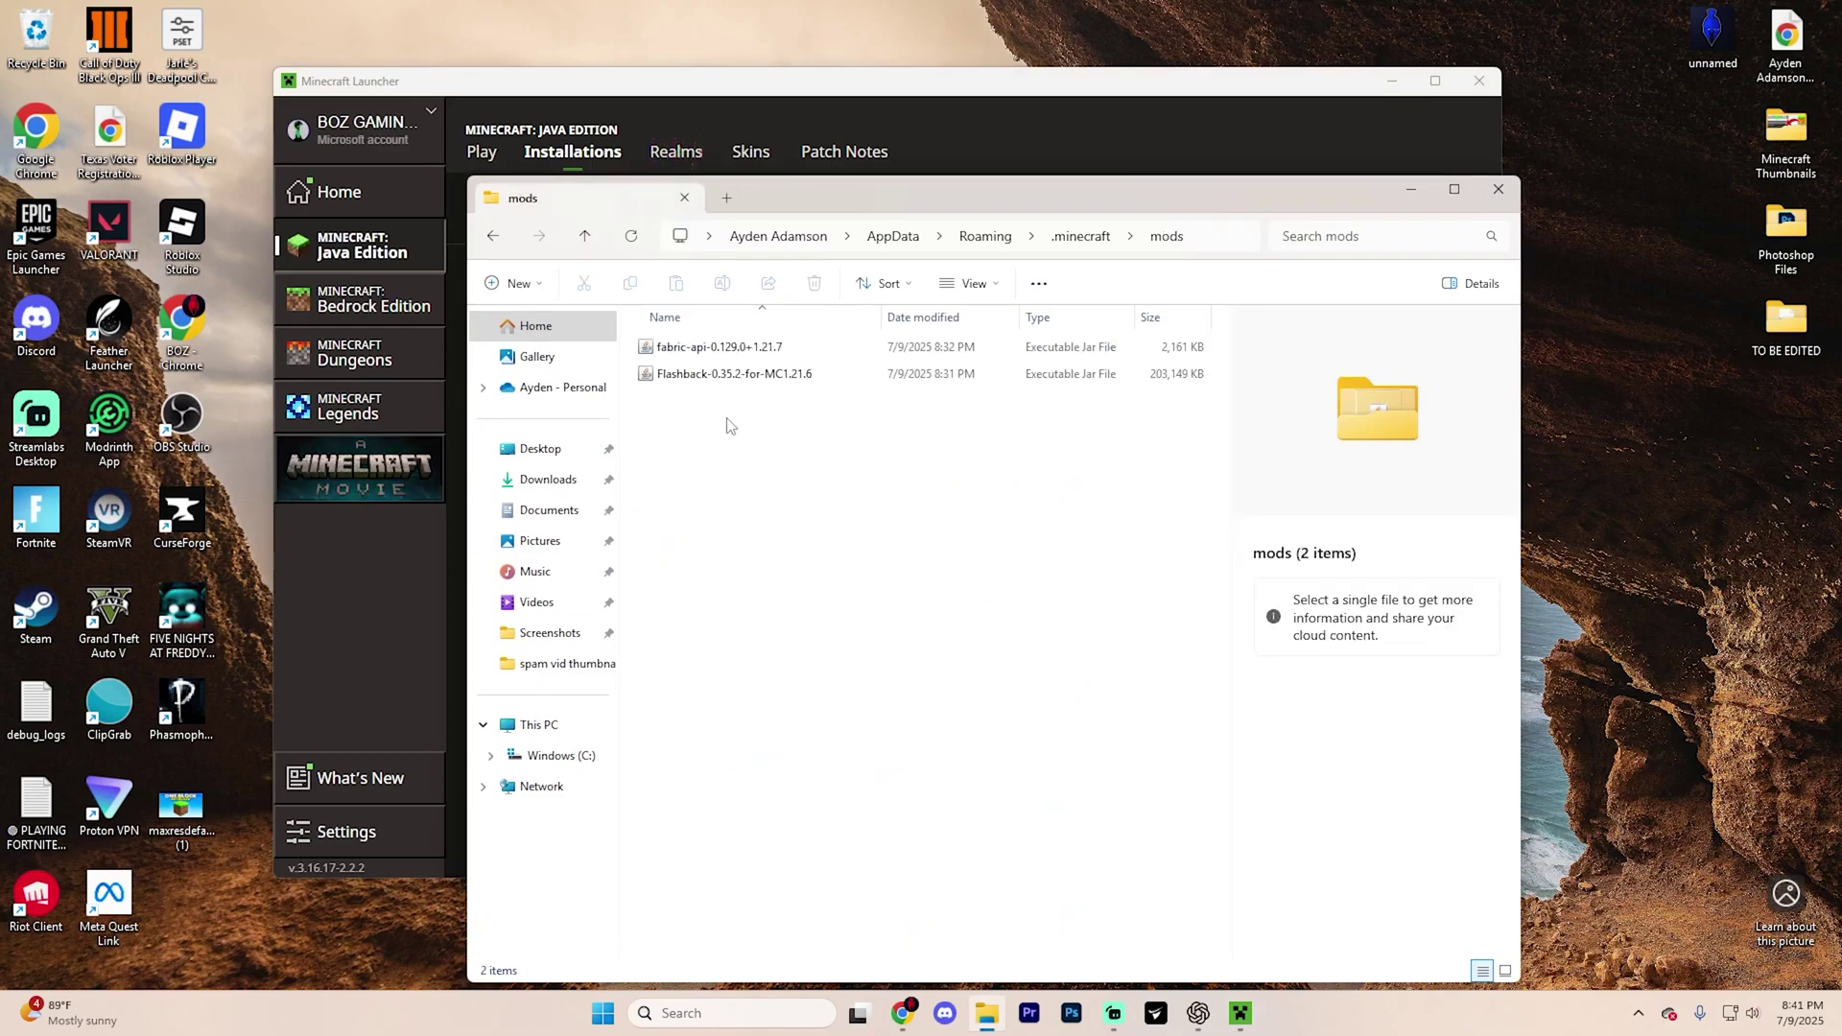
{"action": "right_click", "coordinate": [875, 599]}
{"action": "mouse_move", "coordinate": [1074, 744]}
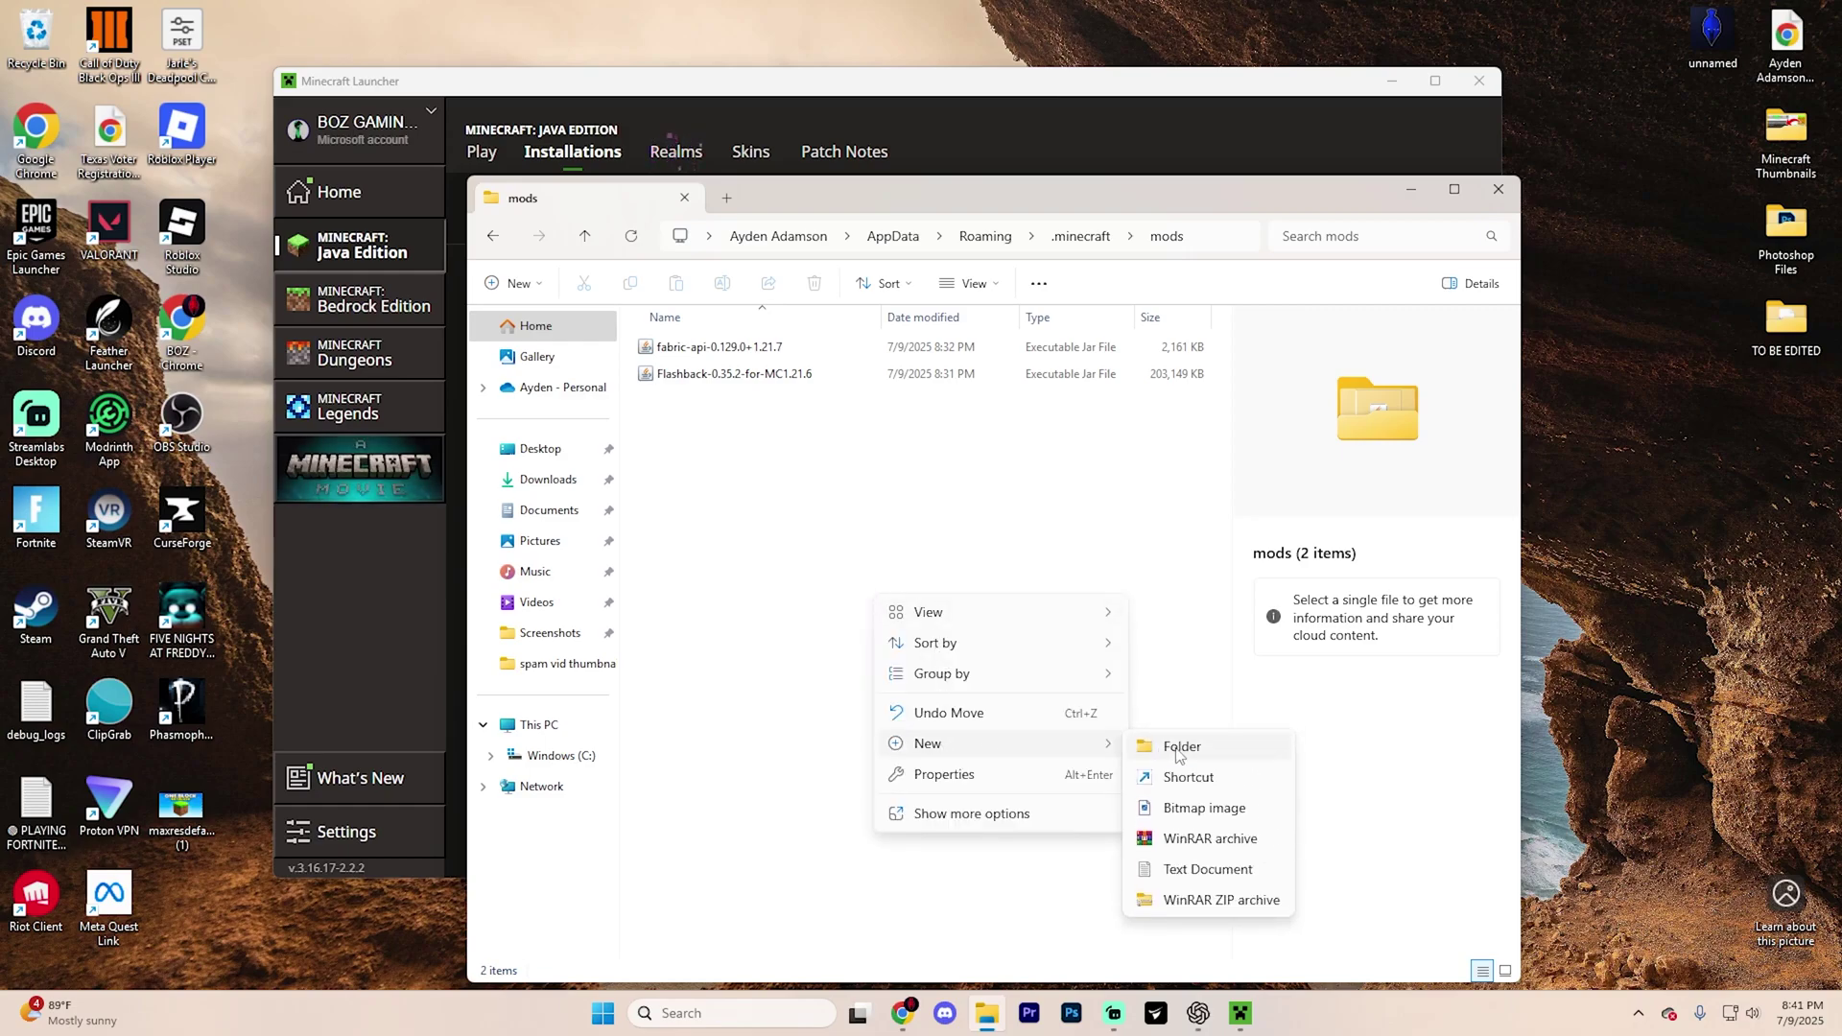
{"action": "left_click", "coordinate": [1232, 563]}
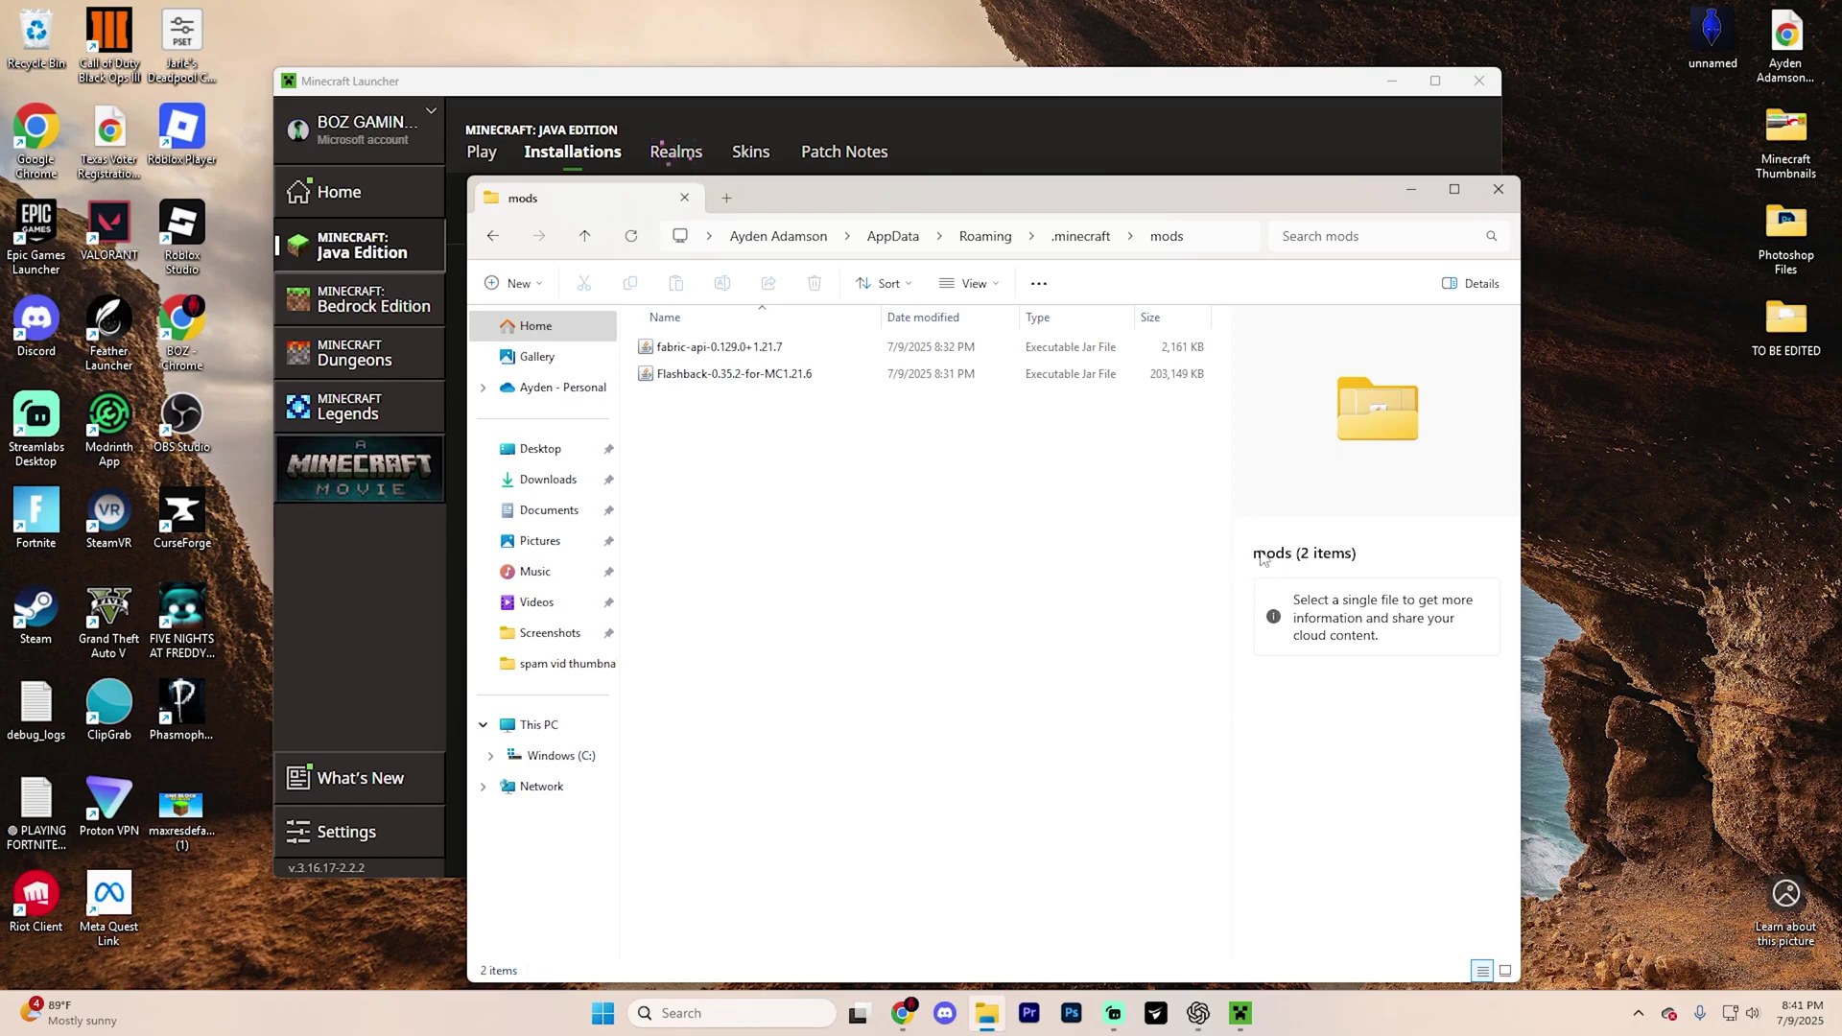
Step: Move the mods window aside and open a second File Explorer window showing the Downloads folder
{"action": "left_click_drag", "start_coordinate": [1142, 192], "coordinate": [723, 74]}
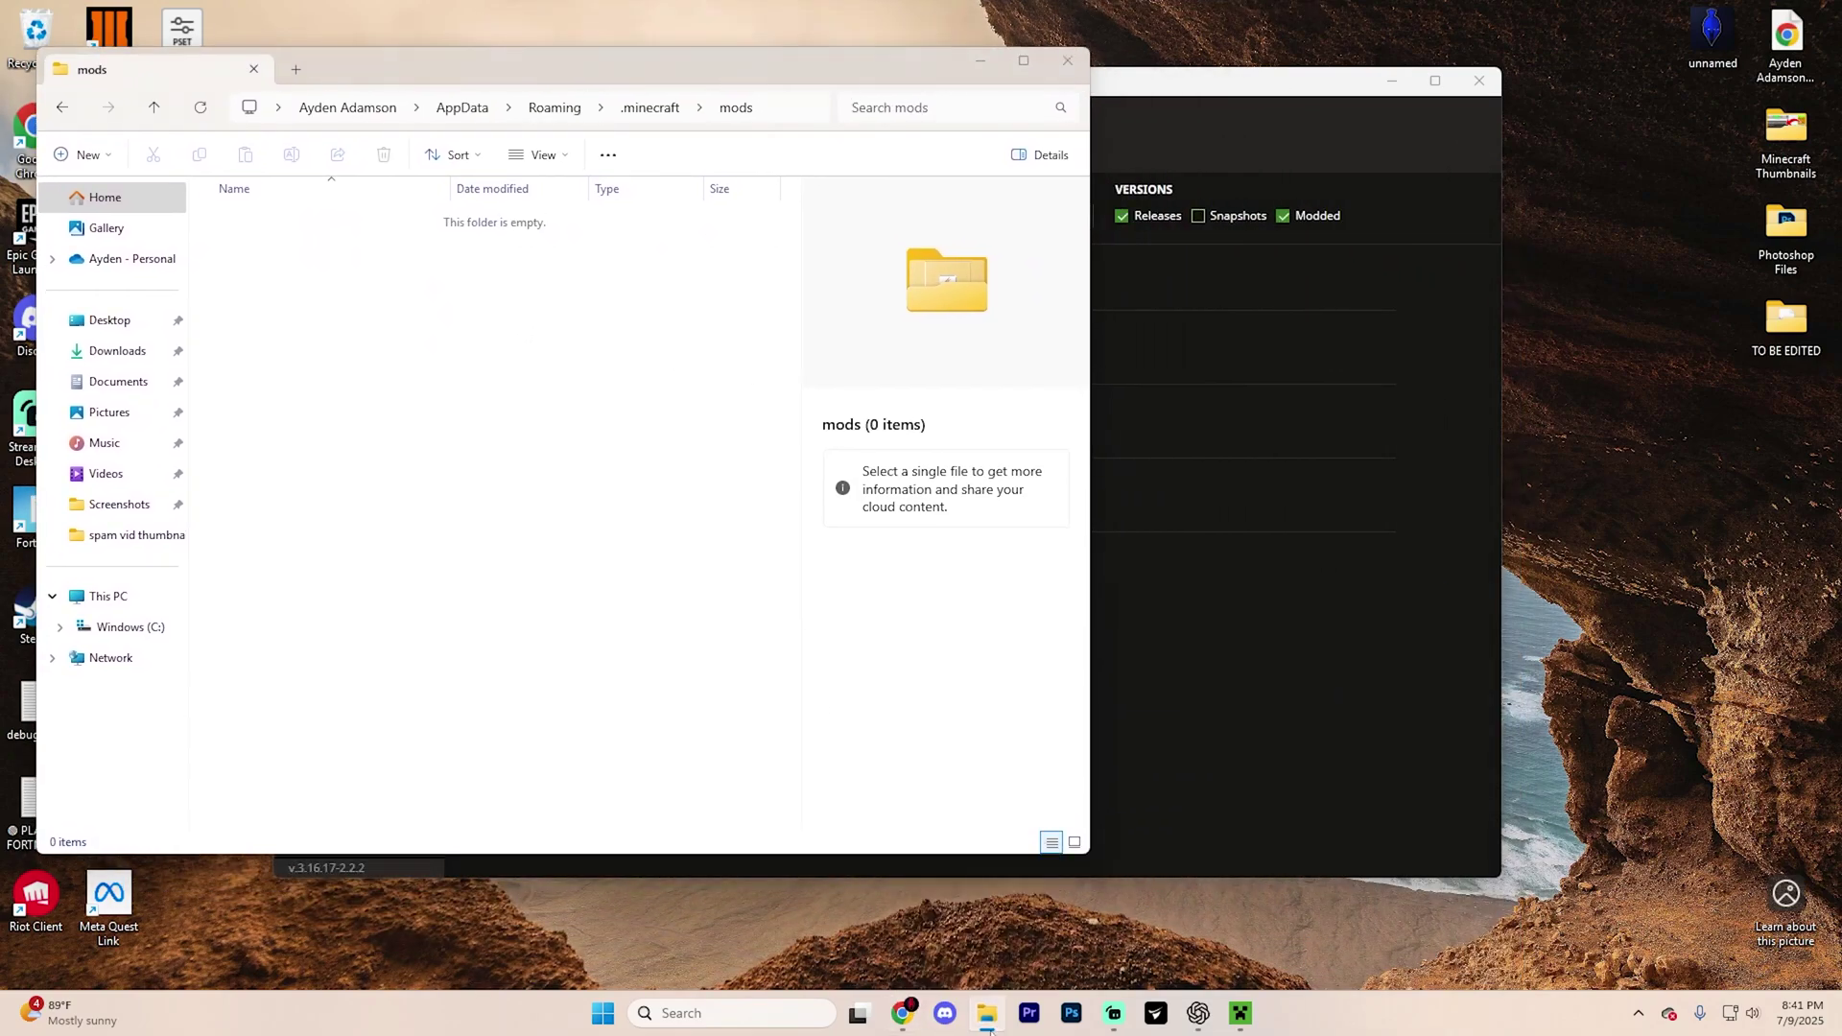
{"action": "right_click", "coordinate": [987, 1015]}
{"action": "left_click", "coordinate": [978, 896]}
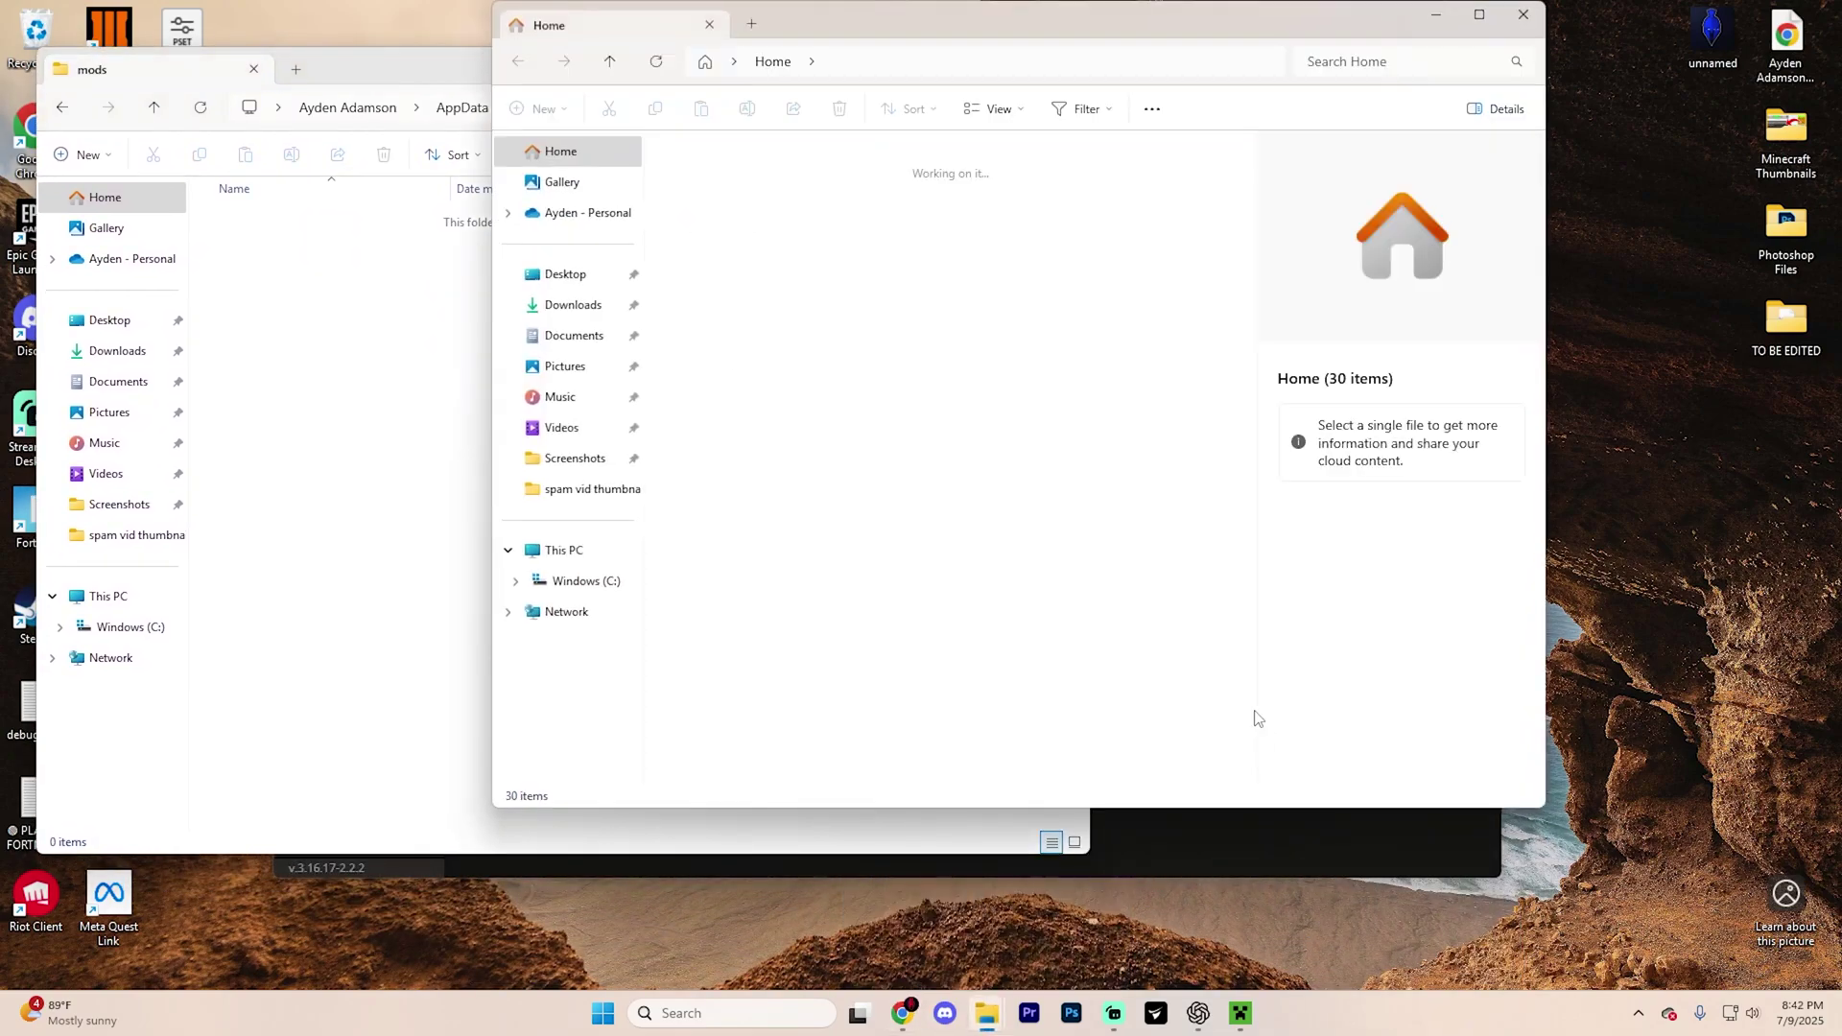
{"action": "left_click", "coordinate": [625, 305]}
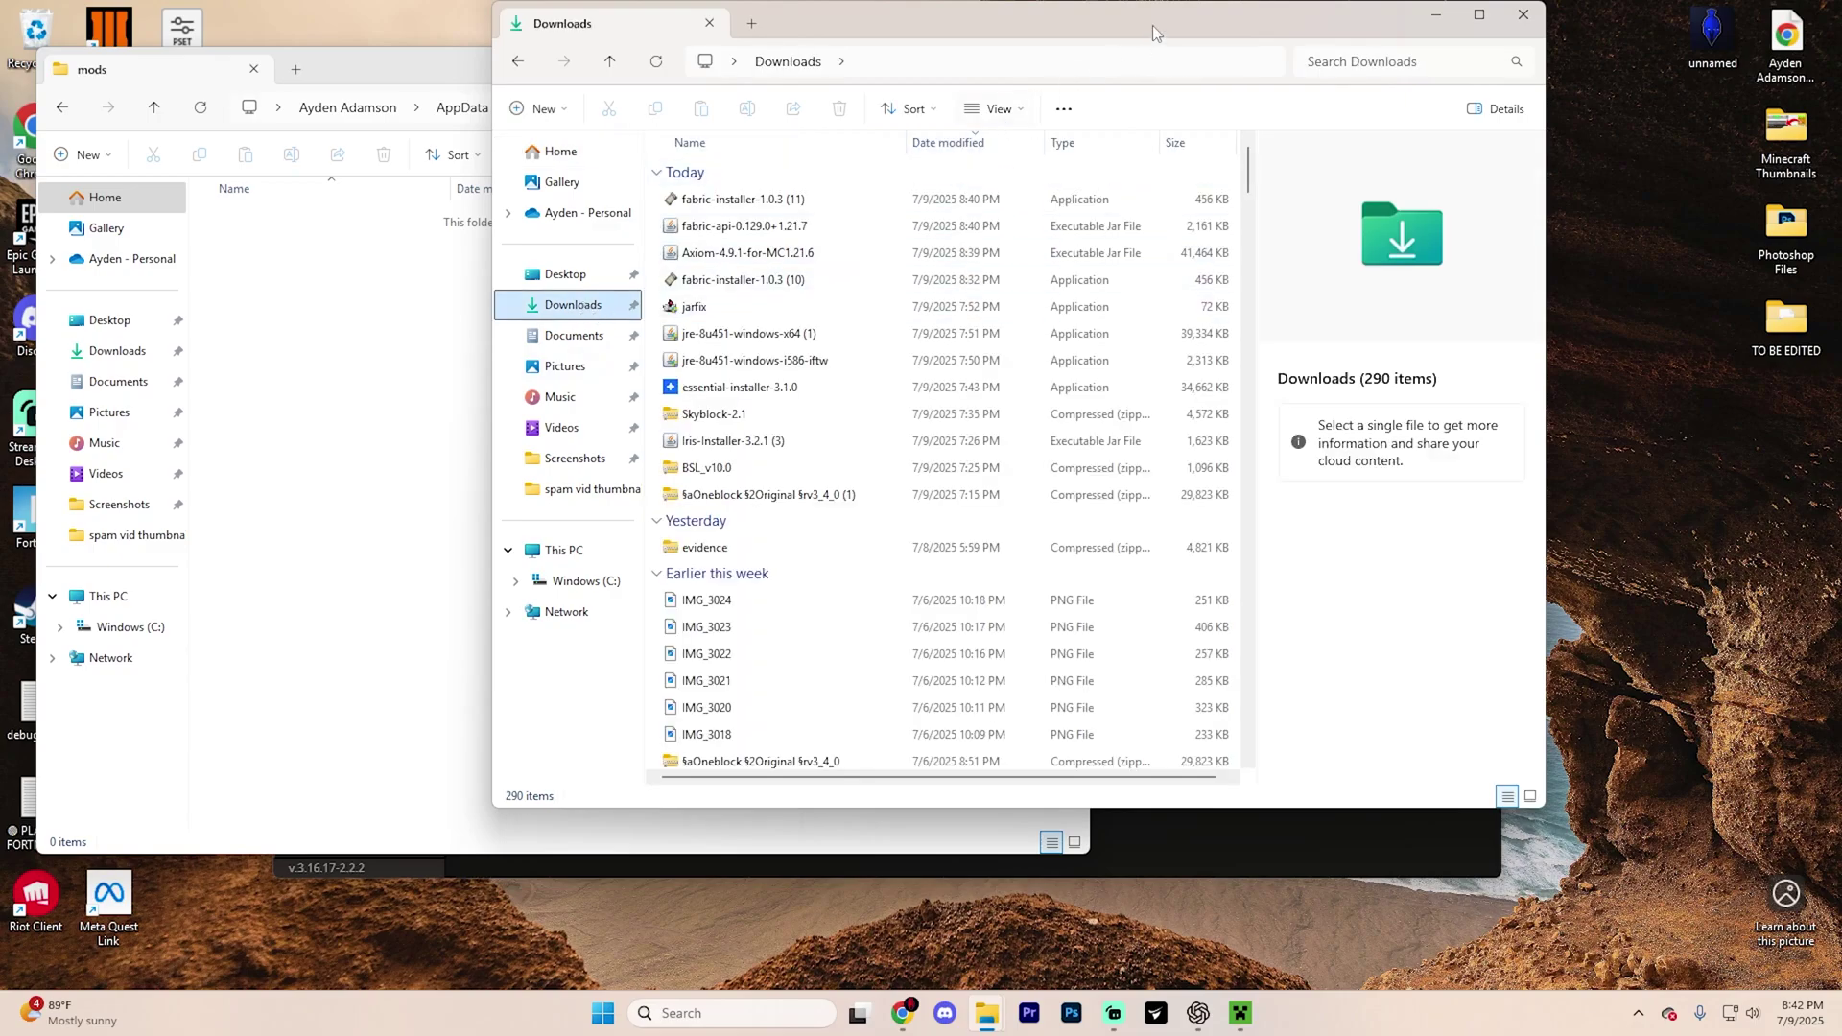
Step: Move fabric-api-0.129.0+1.21.7 and Axiom-4.9.1-for-MC1.21.6 from Downloads into the mods folder, and close both Explorer windows
{"action": "left_click_drag", "start_coordinate": [1154, 32], "coordinate": [1479, 130]}
{"action": "left_click", "coordinate": [1048, 332]}
{"action": "left_click_drag", "start_coordinate": [1049, 333], "coordinate": [592, 336]}
{"action": "left_click", "coordinate": [1083, 338]}
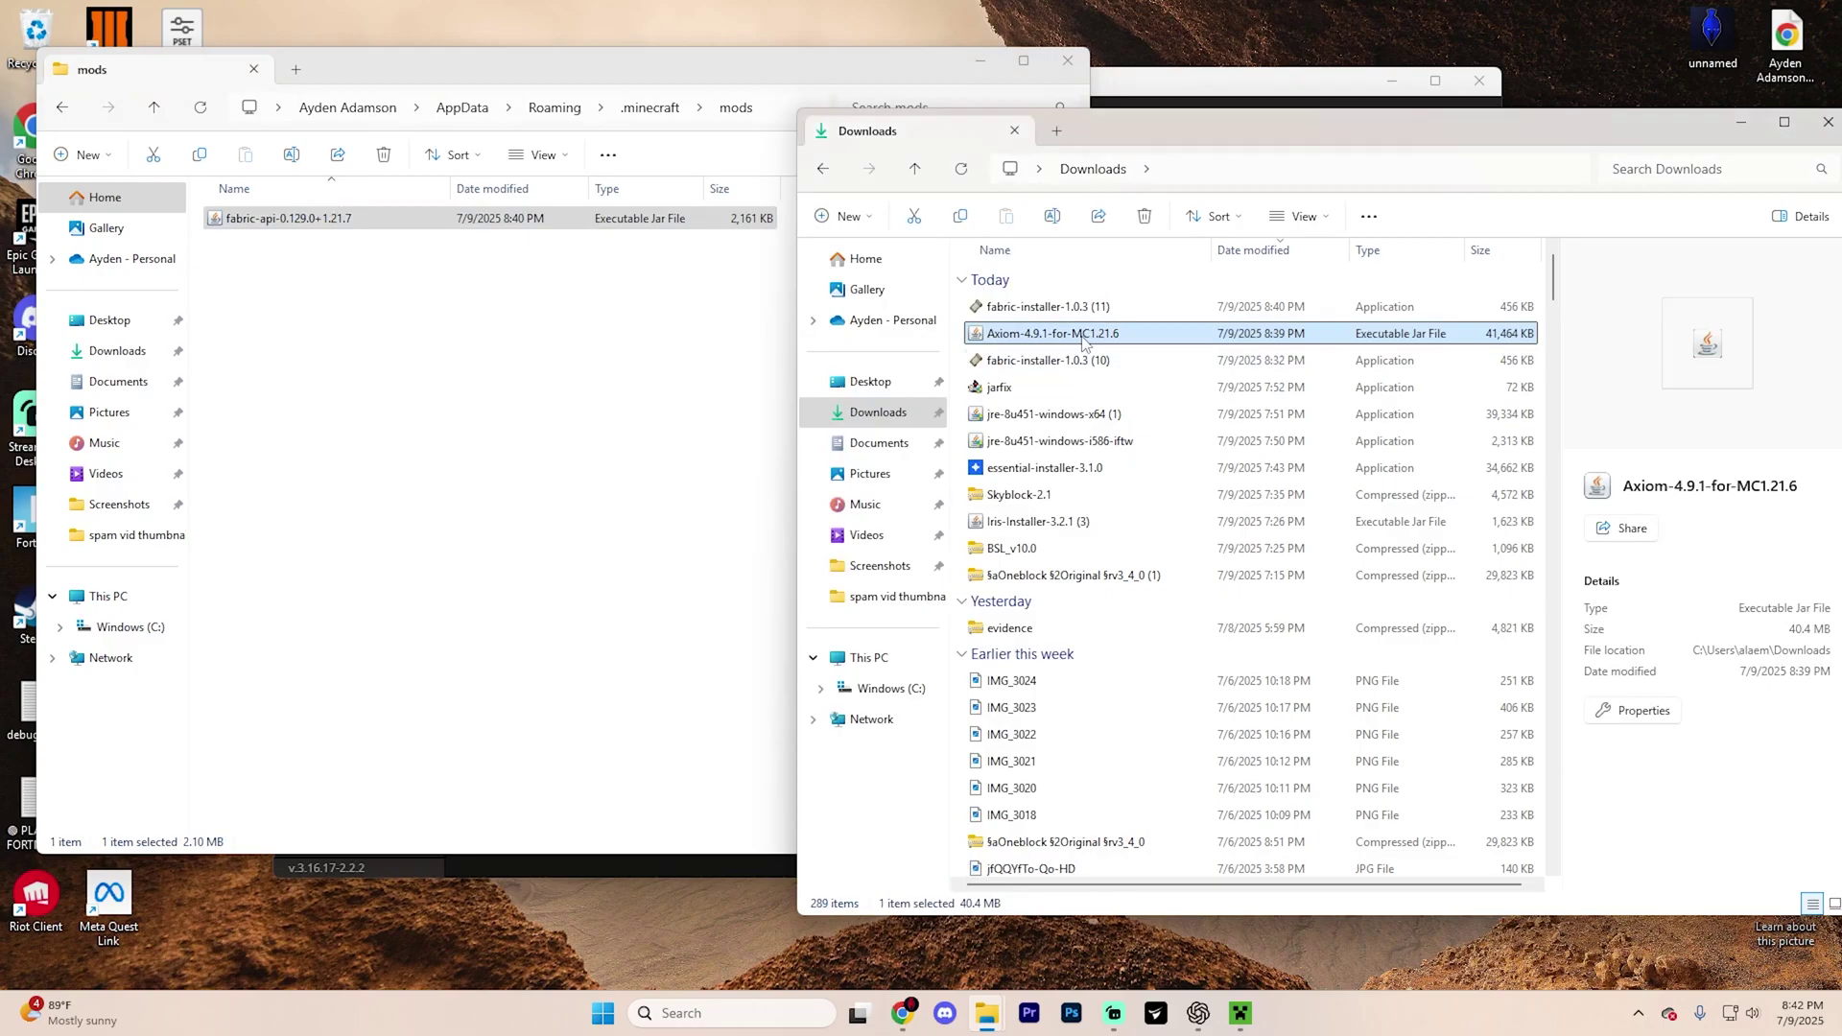
{"action": "left_click_drag", "start_coordinate": [1082, 338], "coordinate": [522, 365]}
{"action": "left_click", "coordinate": [1827, 122]}
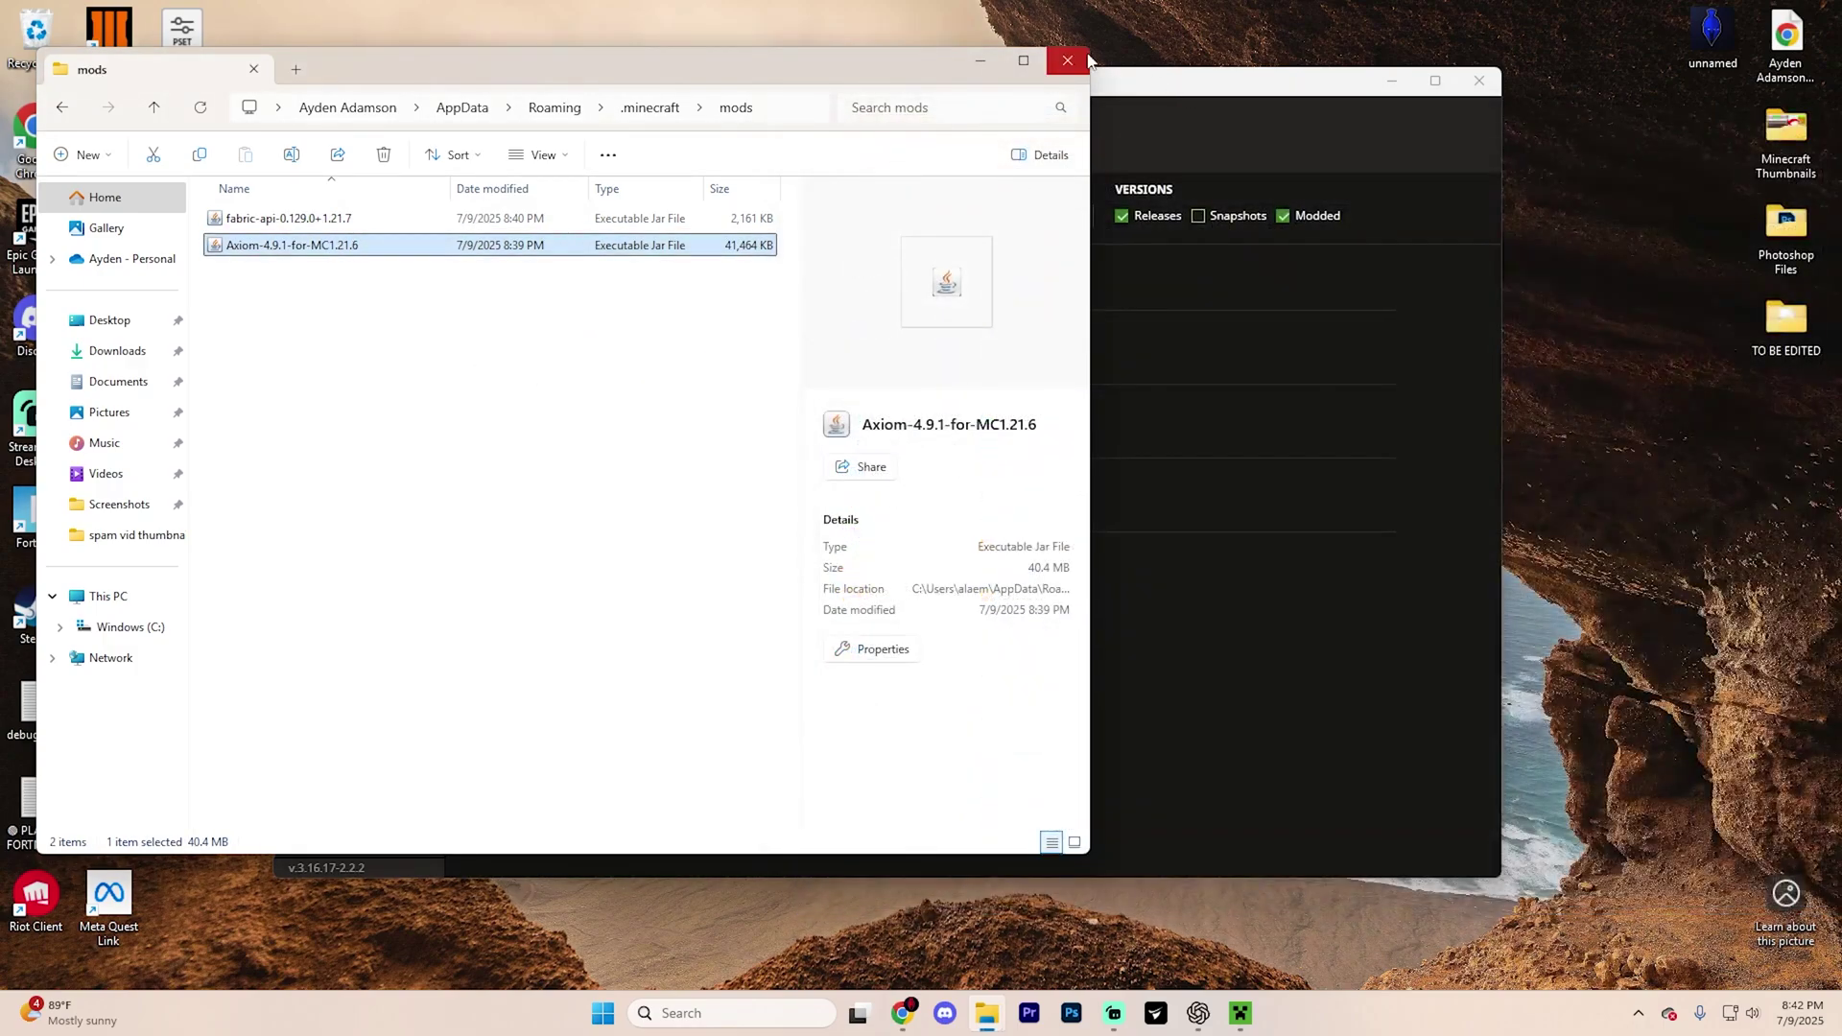
{"action": "left_click", "coordinate": [1087, 60]}
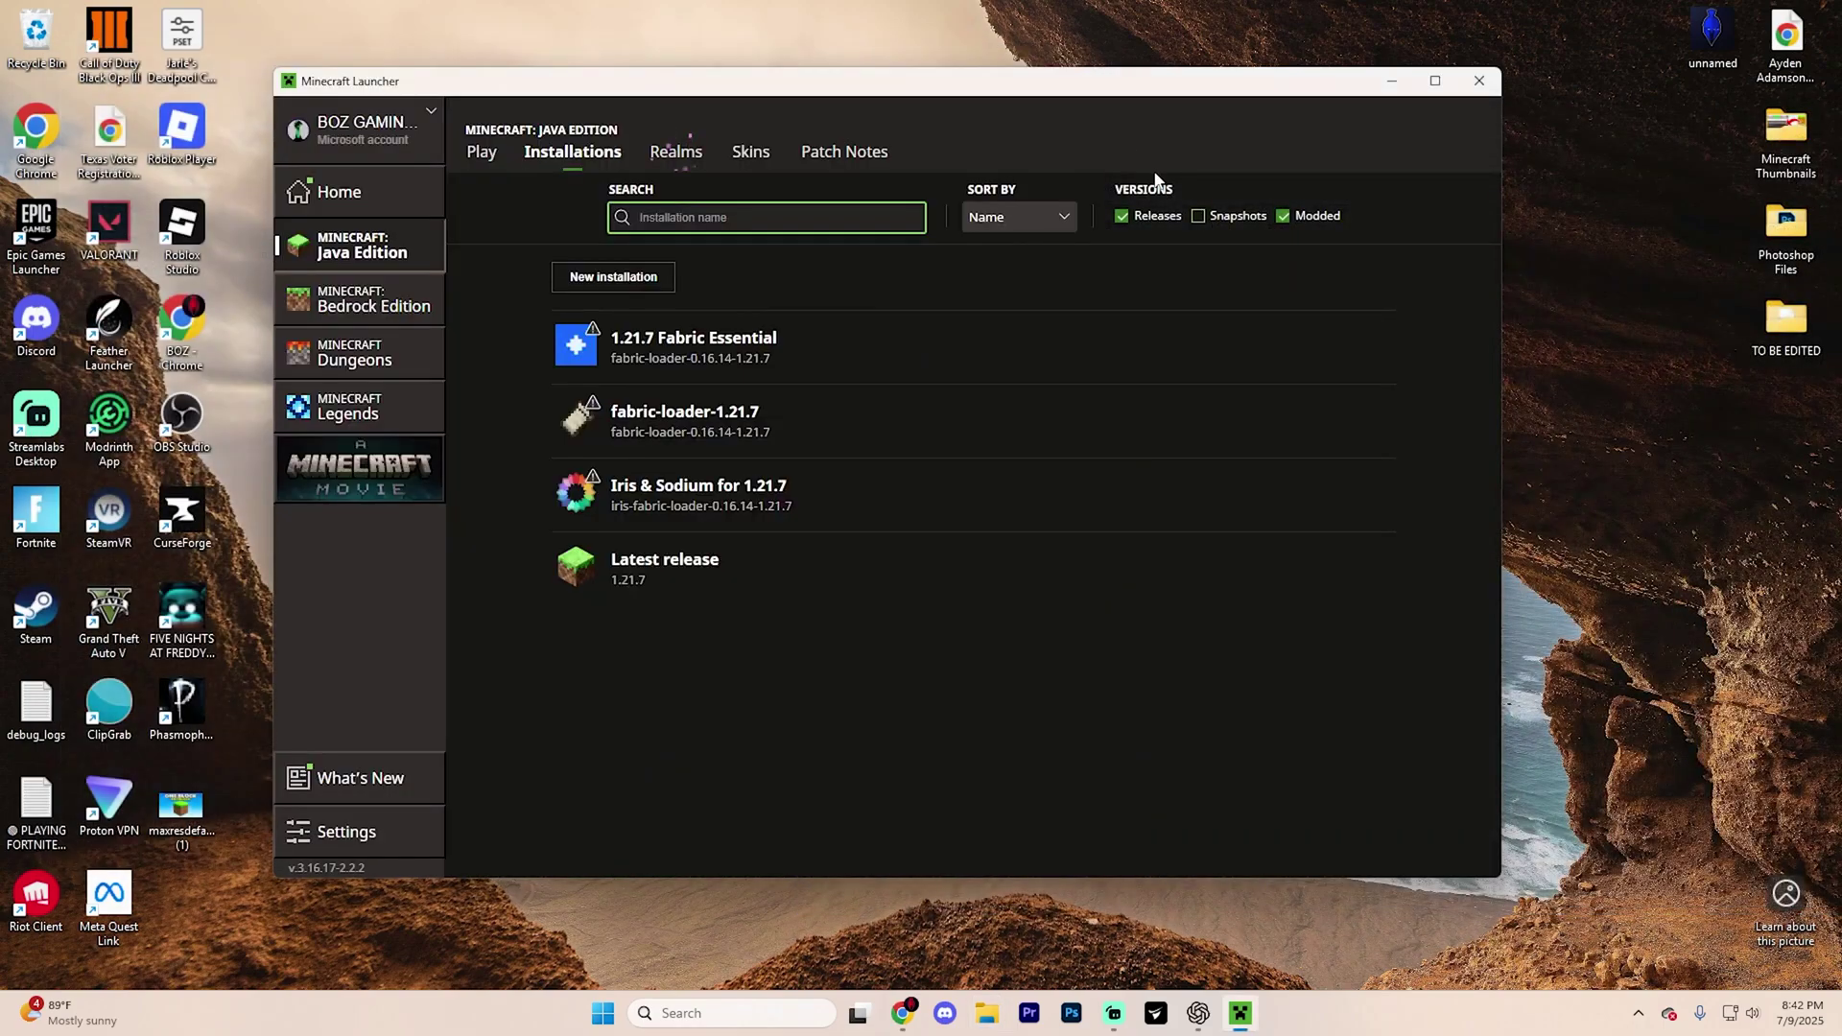
Step: Launch Minecraft with the fabric-loader-1.21.7 installation and load the BSL Shaders singleplayer world
{"action": "left_click", "coordinate": [482, 158]}
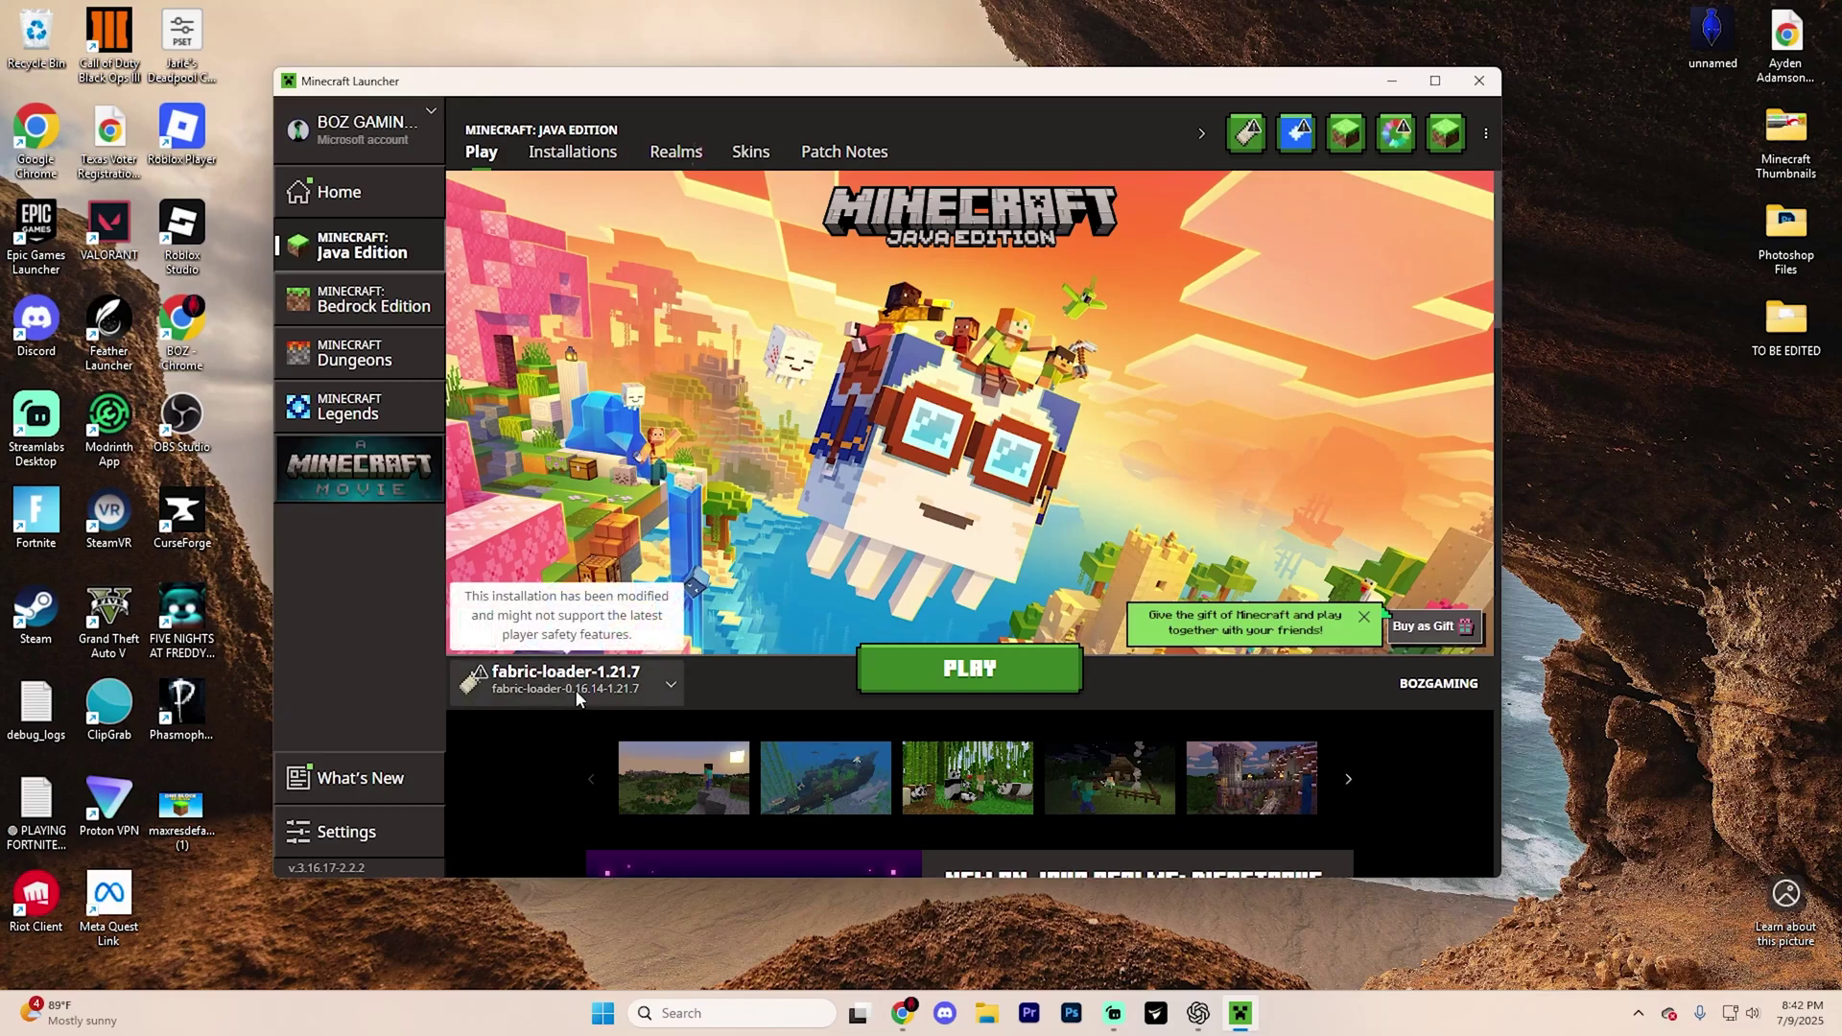
{"action": "left_click", "coordinate": [954, 674]}
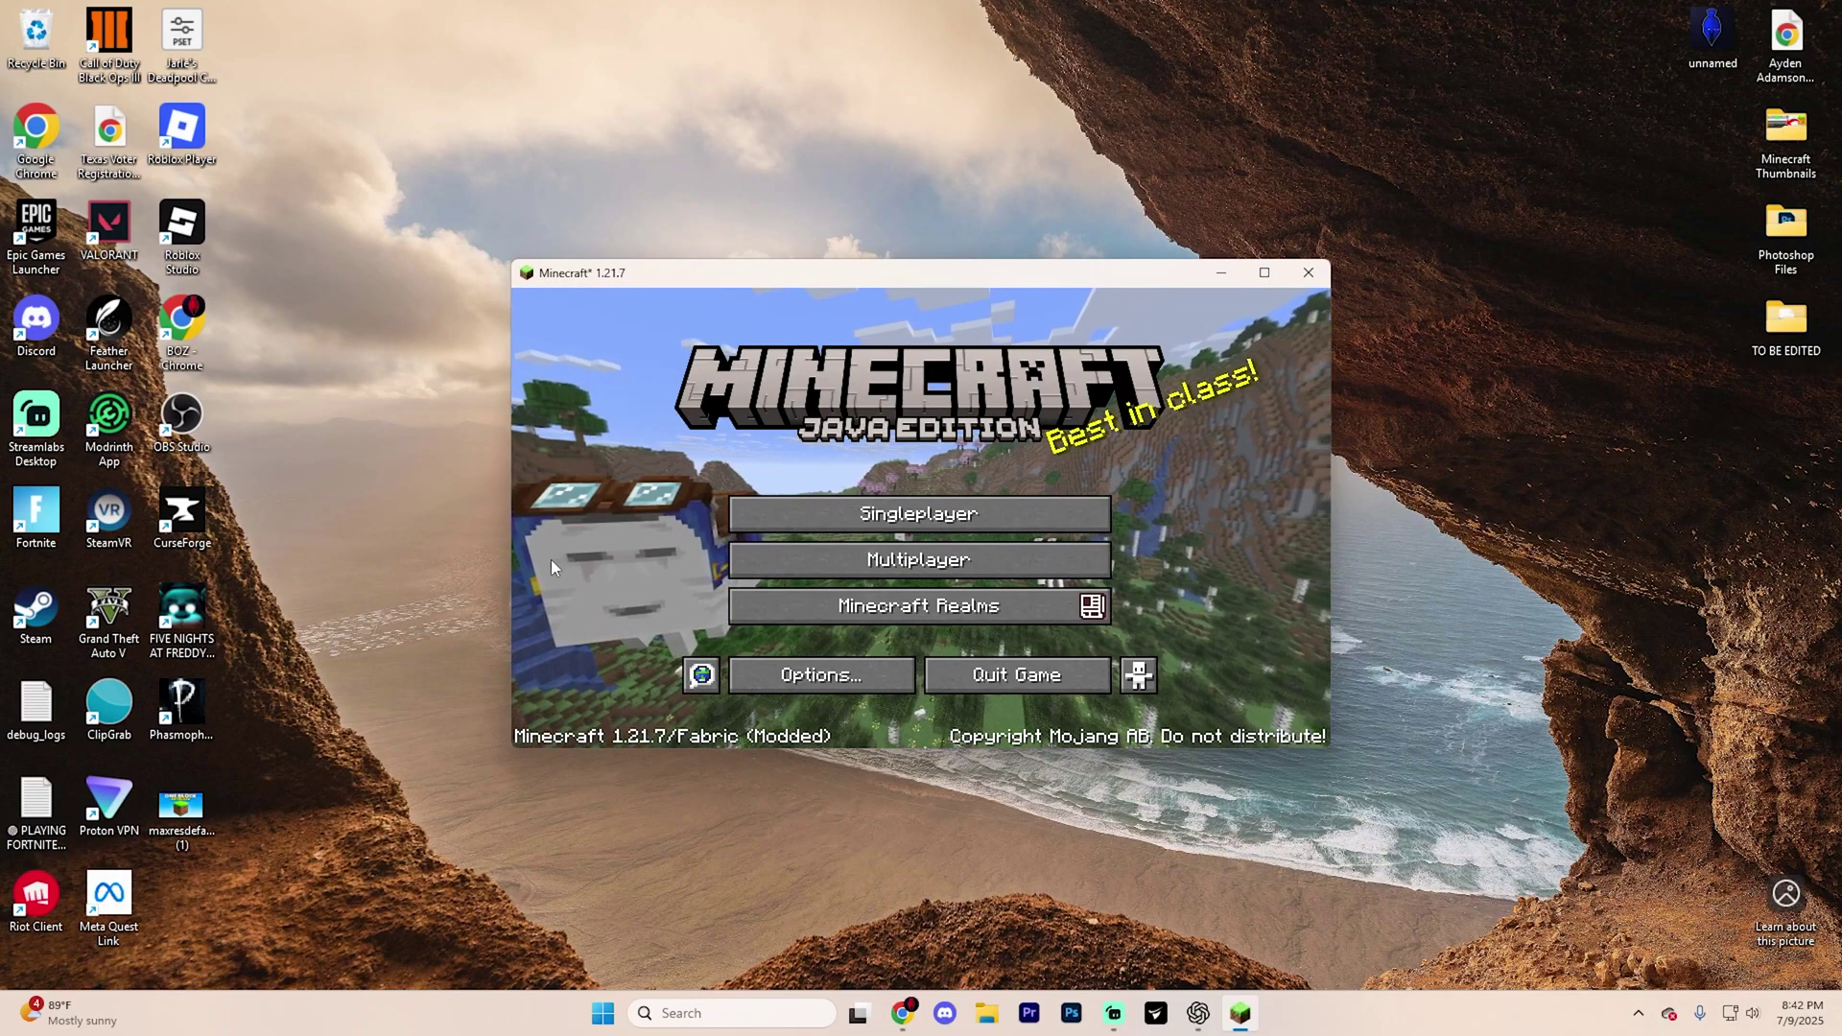
{"action": "left_click", "coordinate": [879, 509]}
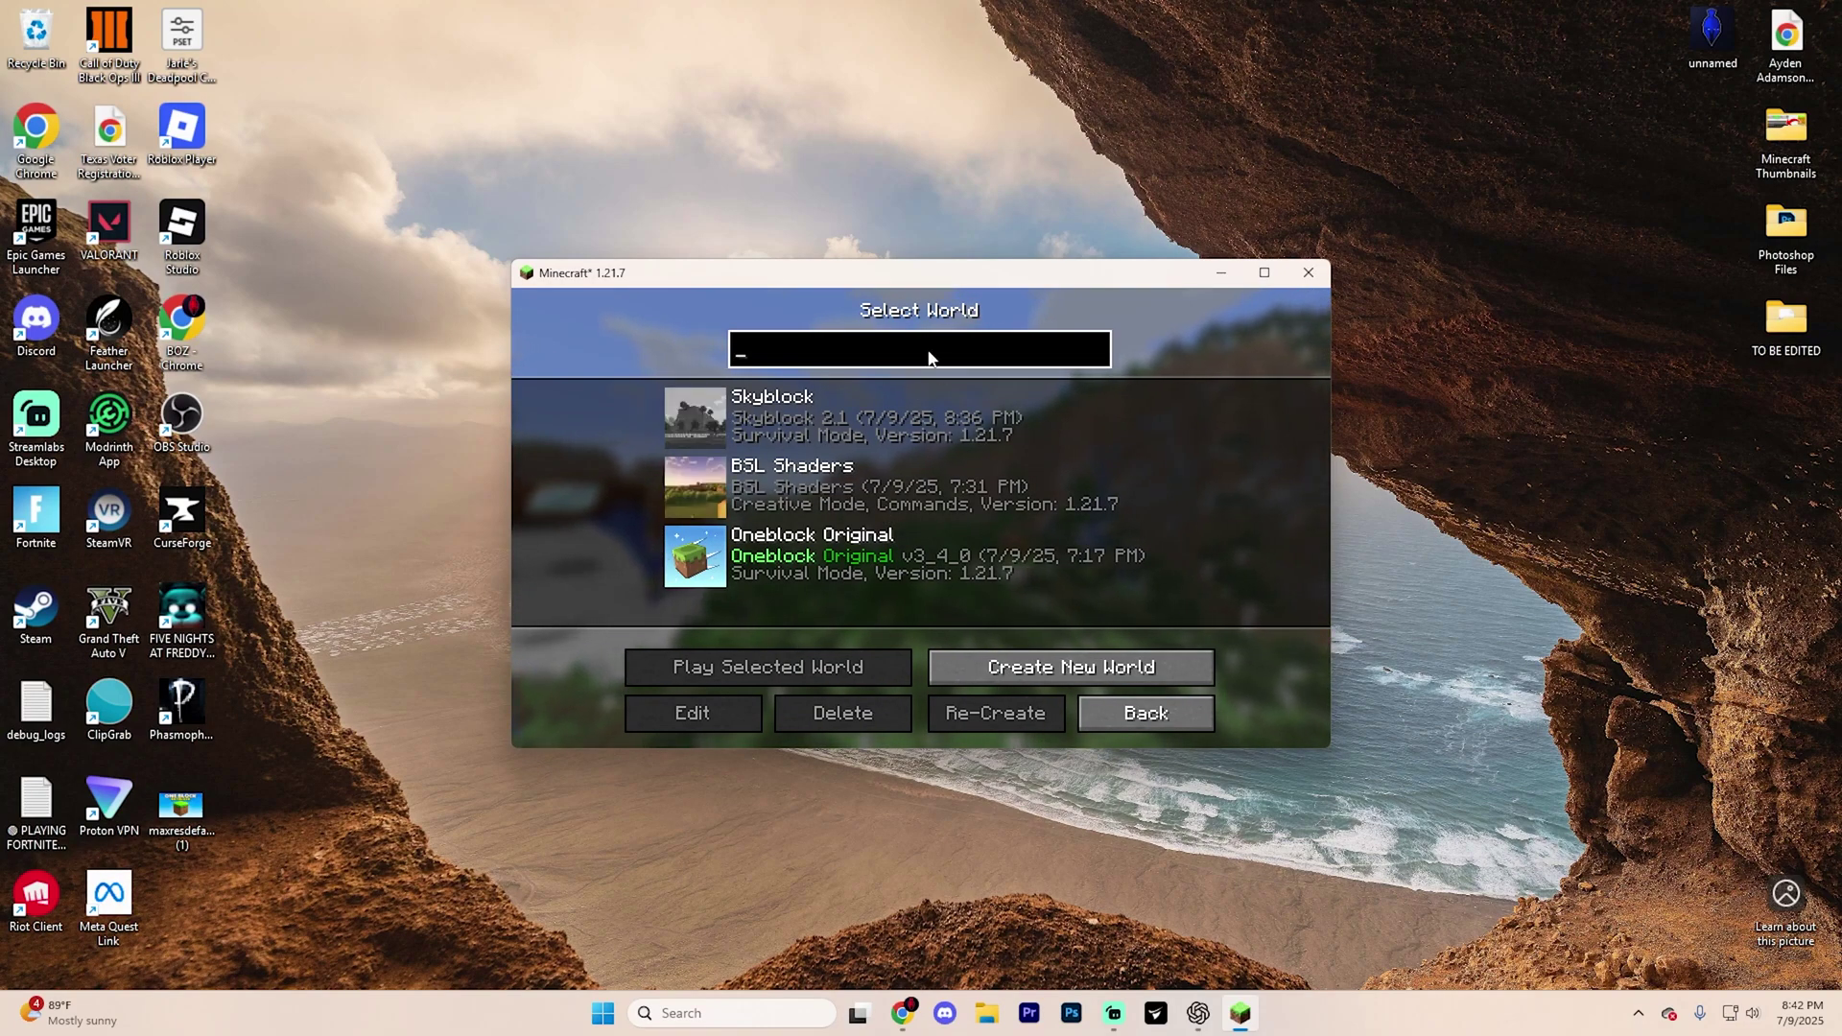
{"action": "left_click", "coordinate": [735, 495]}
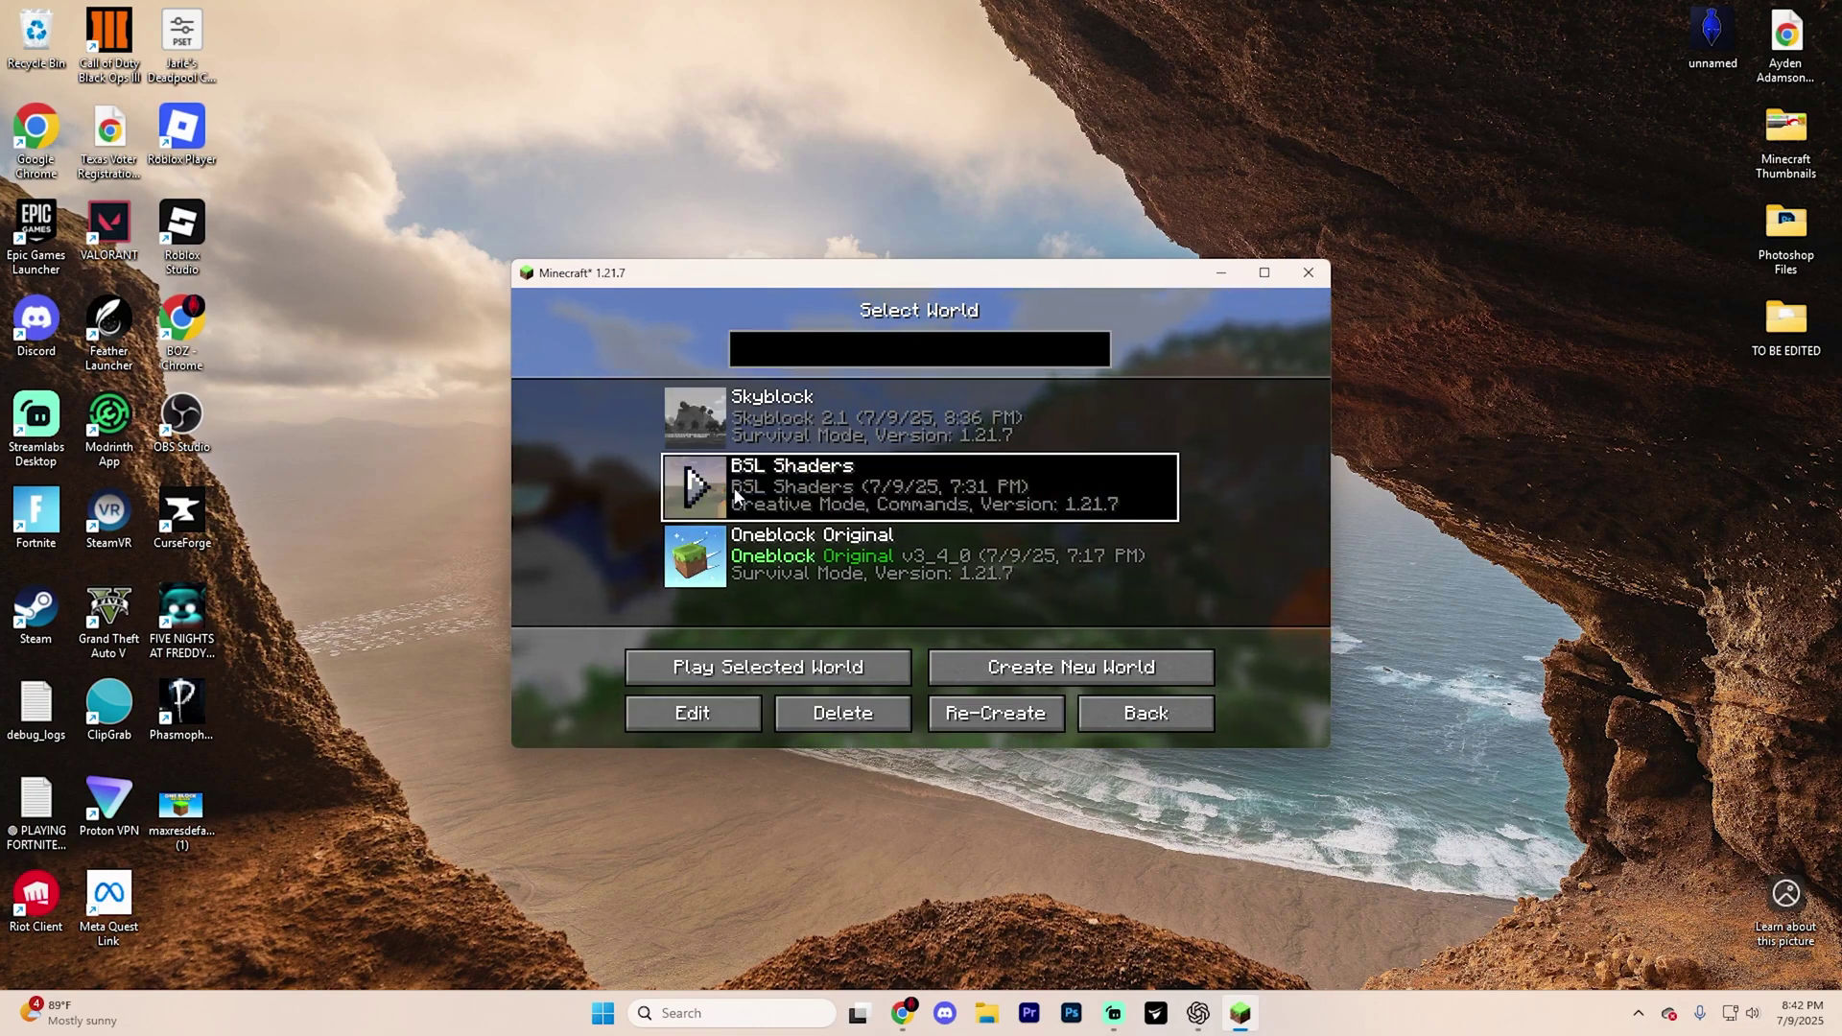
{"action": "left_click", "coordinate": [695, 487]}
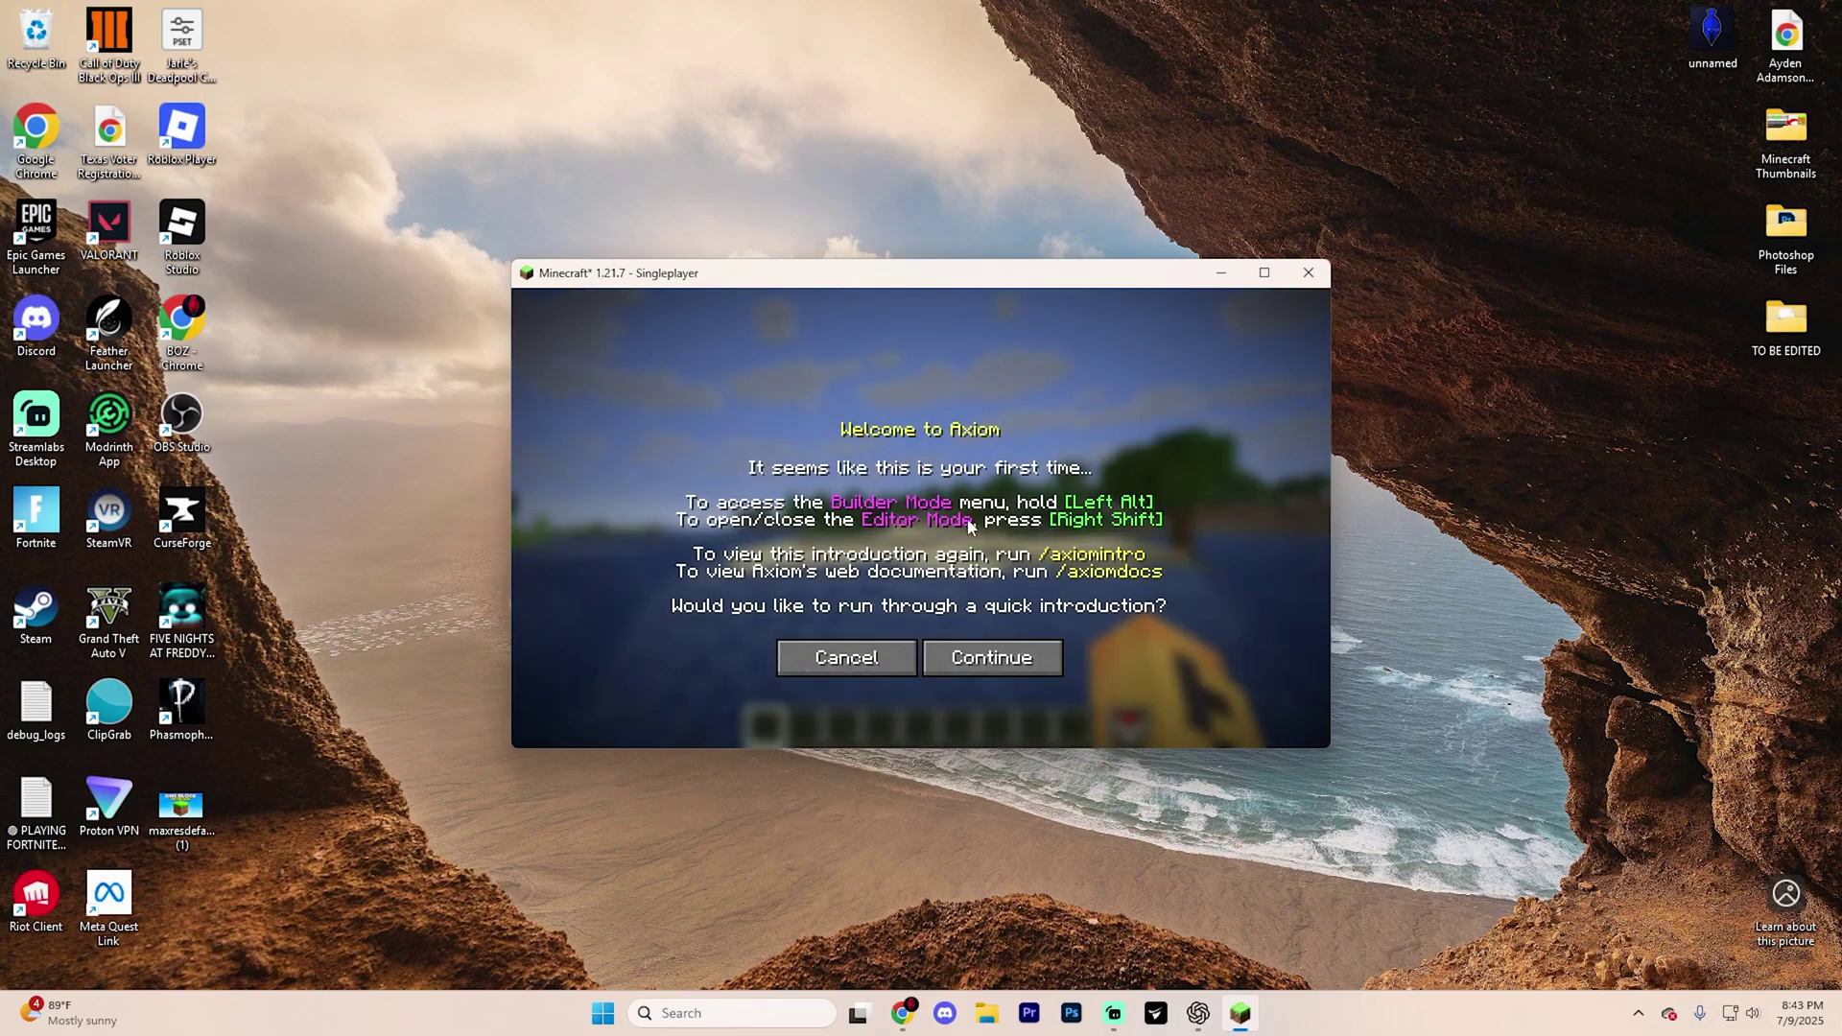
Step: Go through Axiom's welcome introduction, keeping Vanilla flight, and finish it
{"action": "left_click", "coordinate": [1006, 671]}
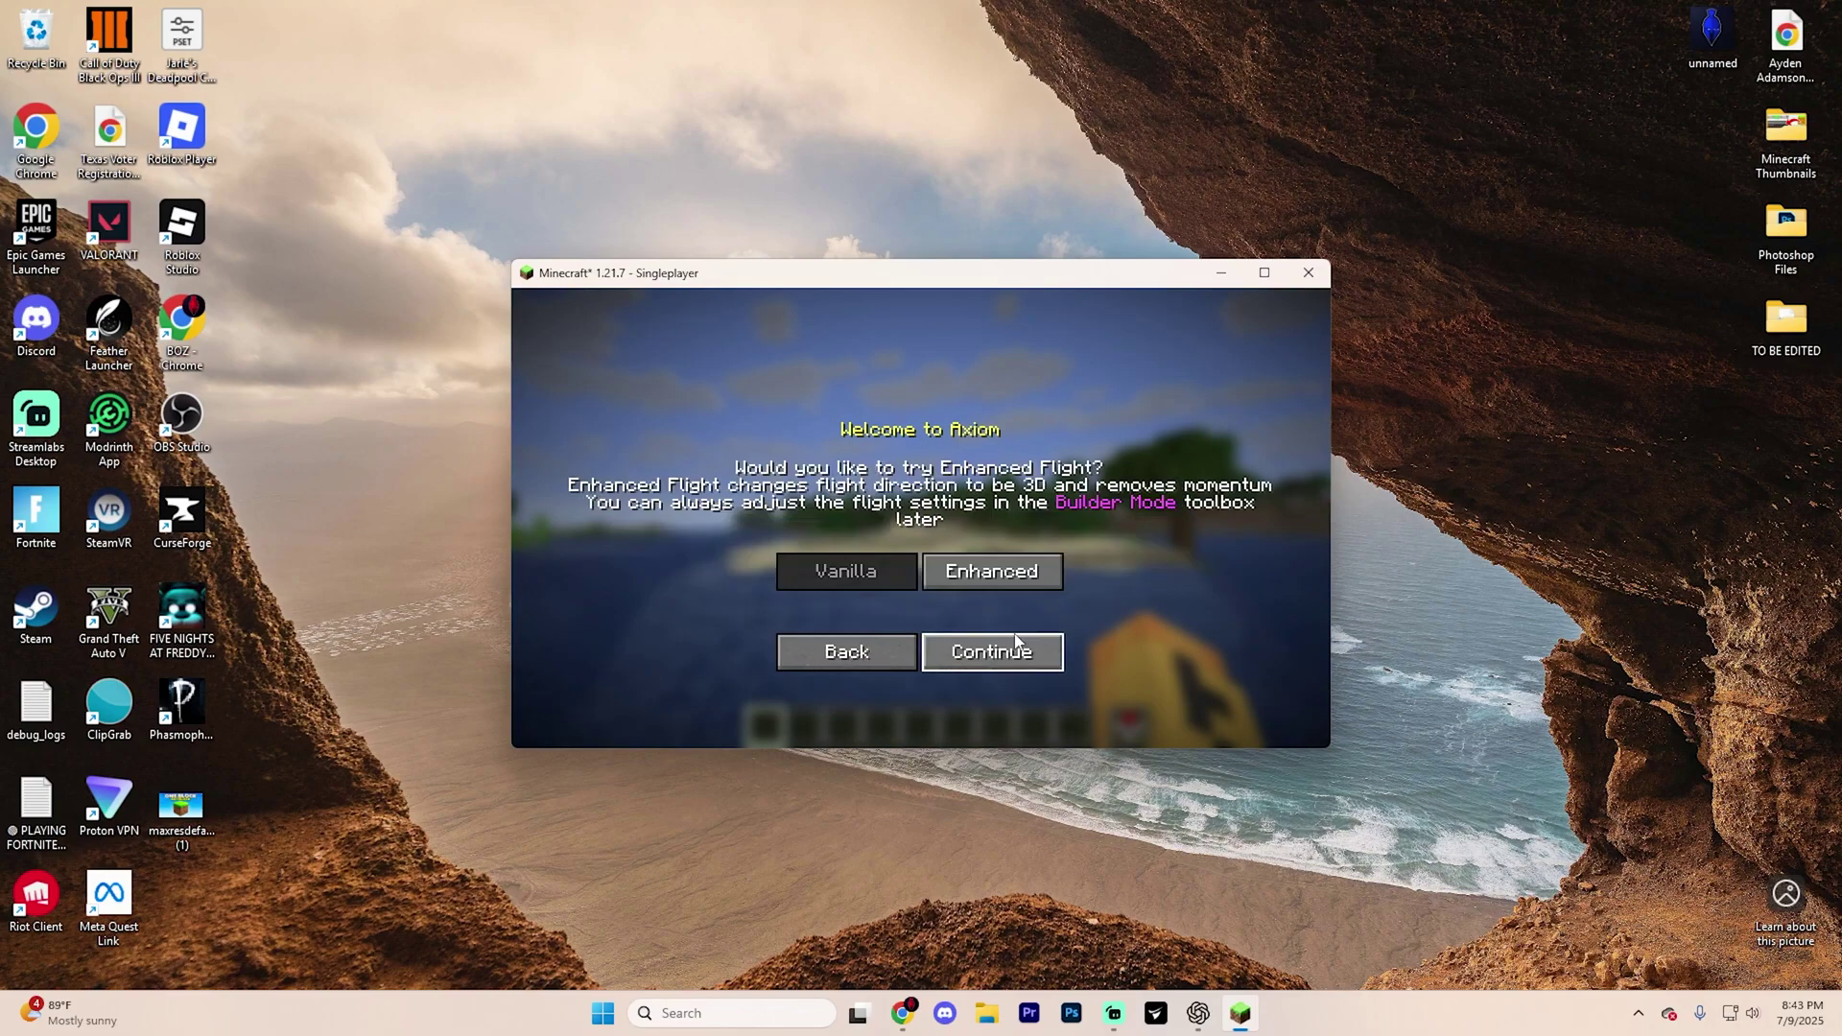
{"action": "left_click", "coordinate": [965, 642]}
{"action": "left_click", "coordinate": [959, 664]}
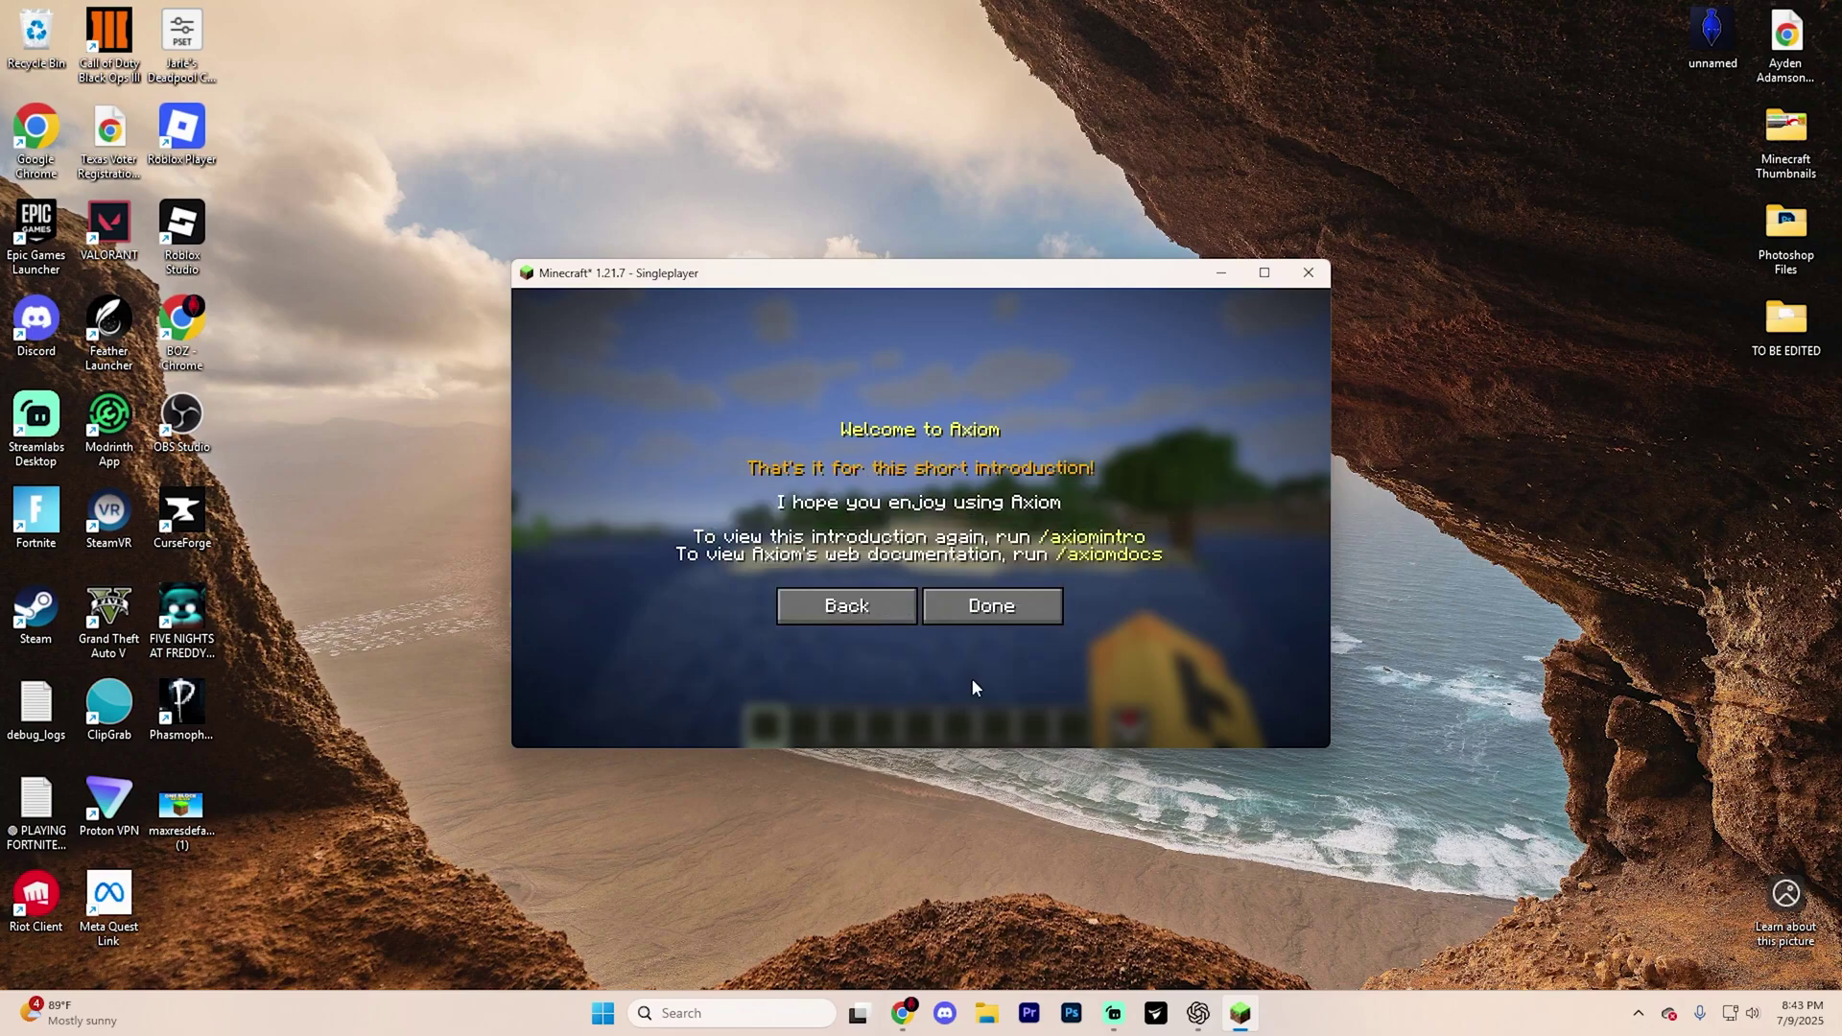
{"action": "left_click", "coordinate": [992, 606]}
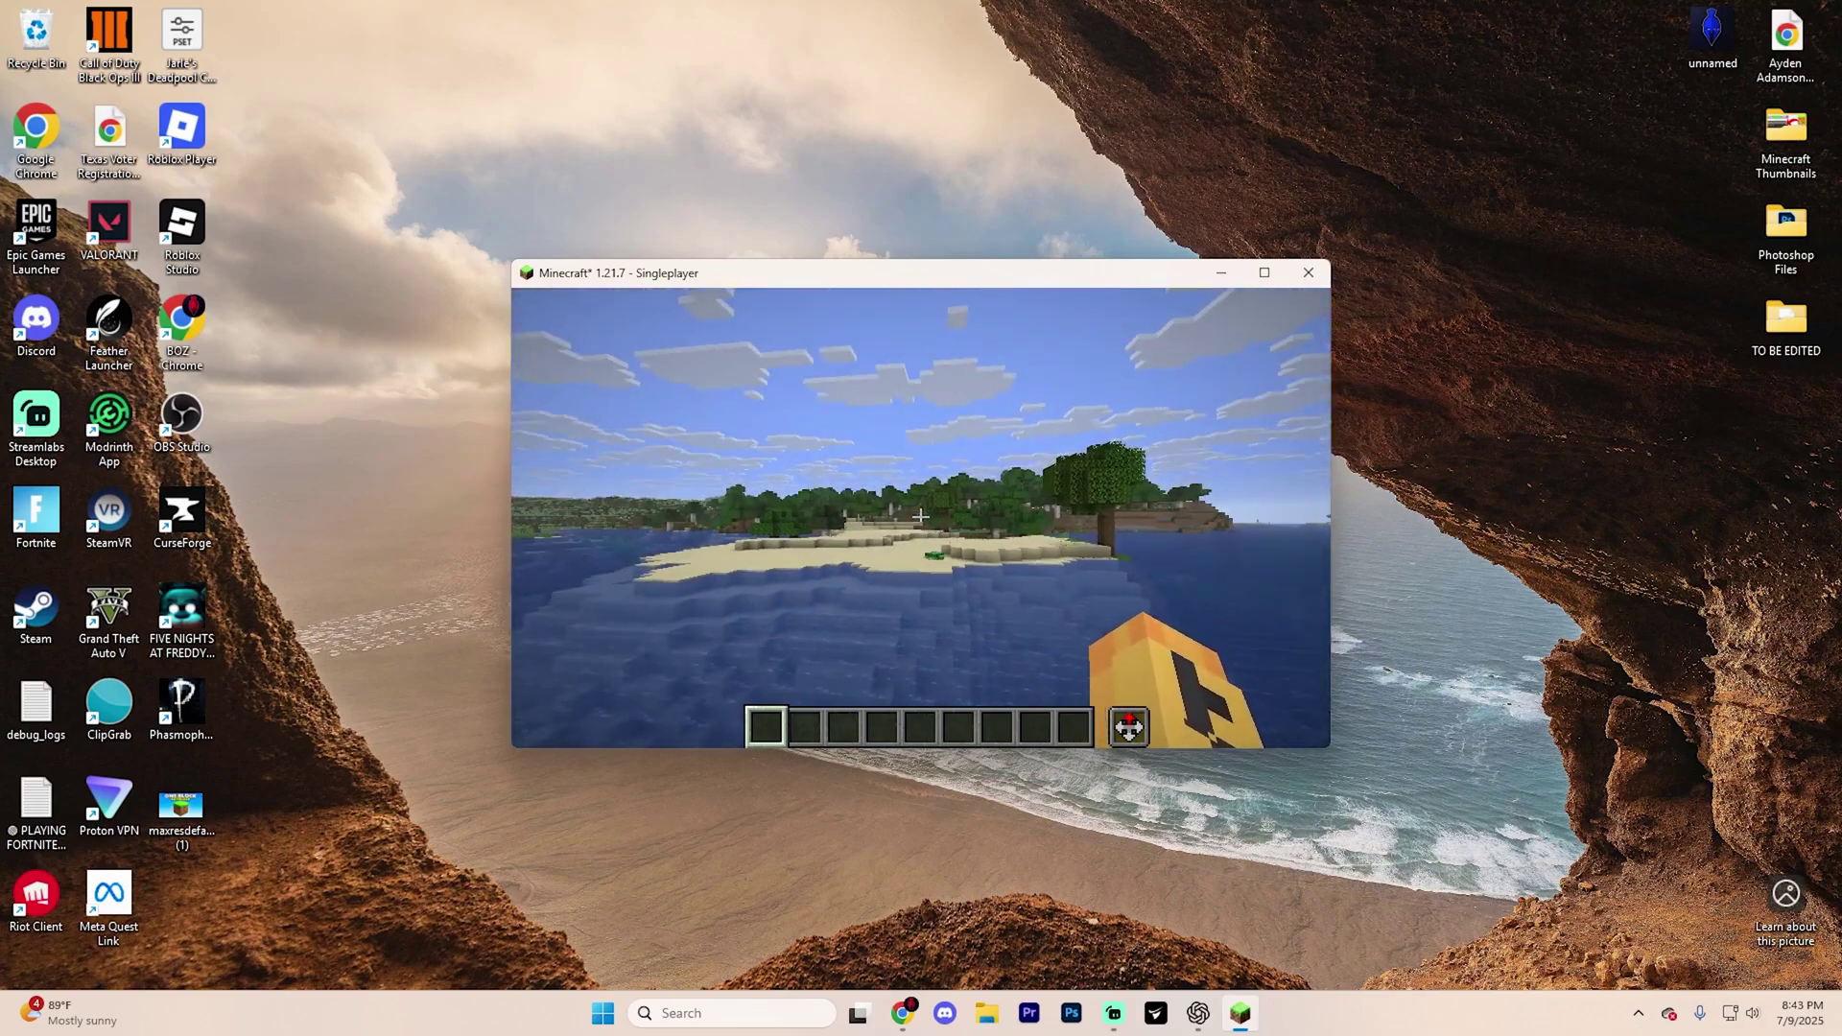
Step: Move onto the sandy shore, open Axiom's Editor Mode and advance its interface tour to the clipboard tip
{"action": "key", "text": "w"}
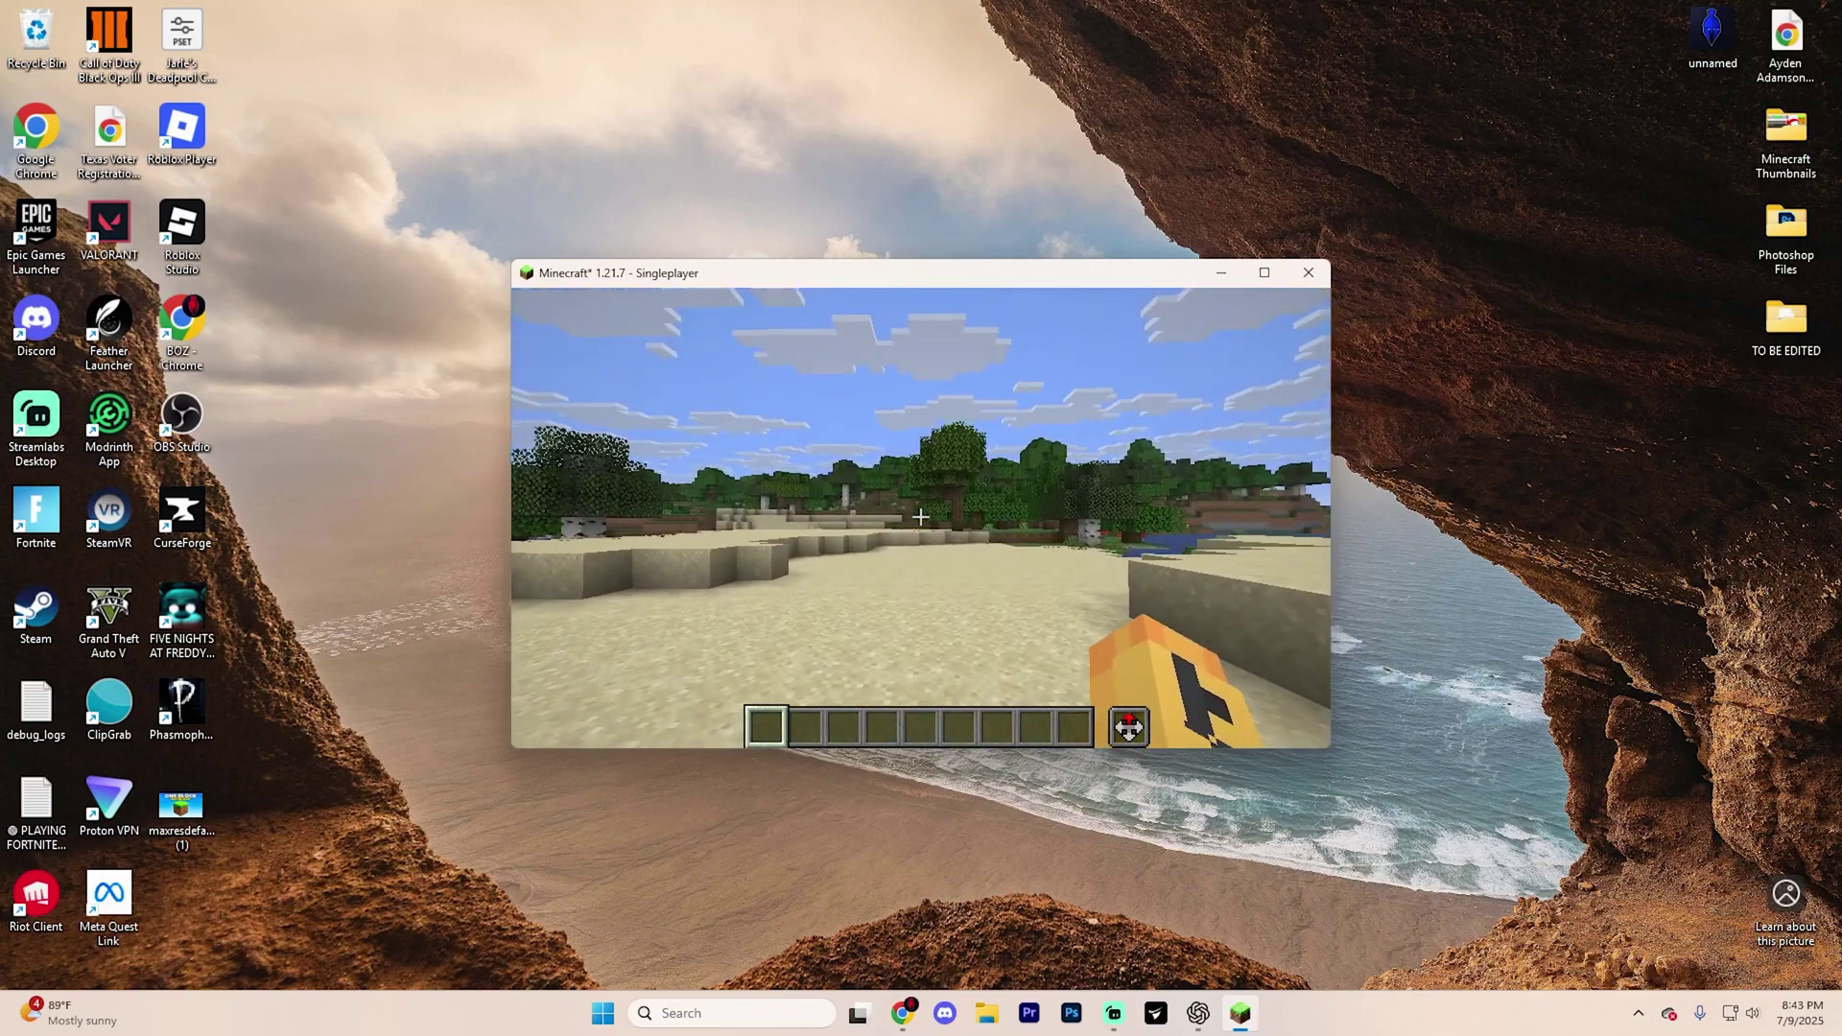
{"action": "key", "text": "Caps_Lock"}
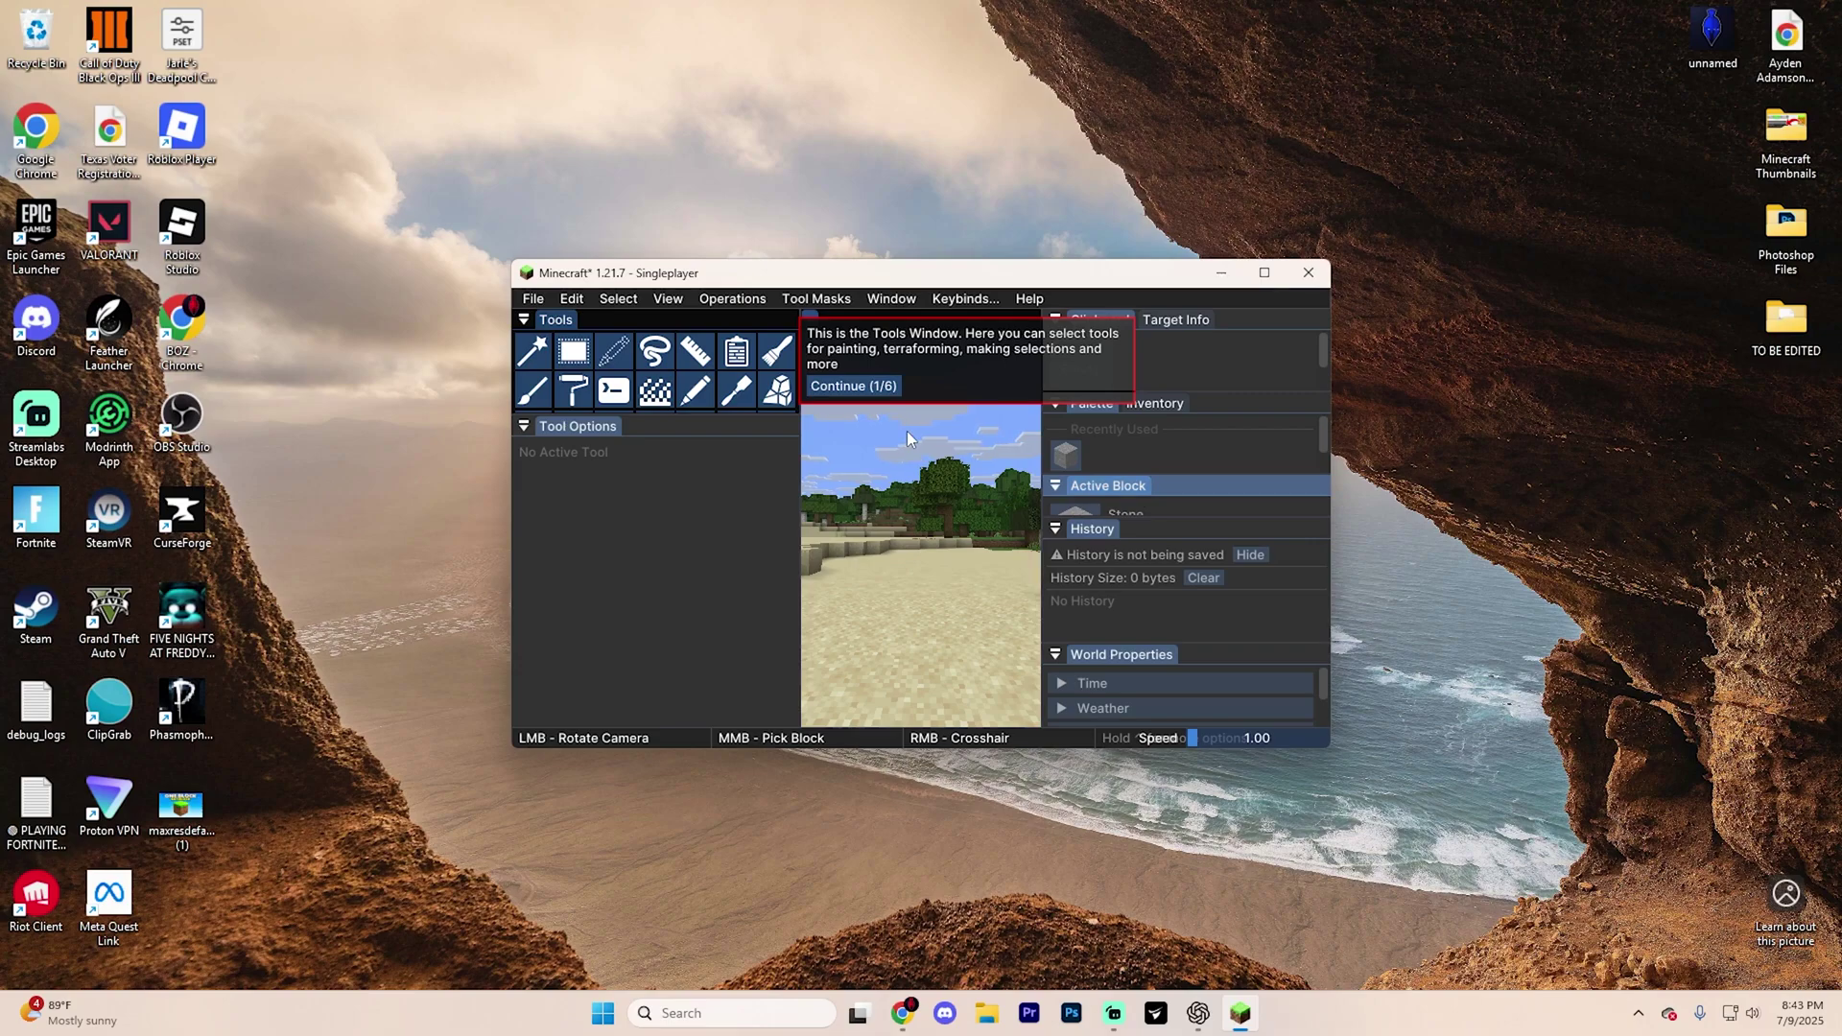
{"action": "left_click", "coordinate": [854, 385]}
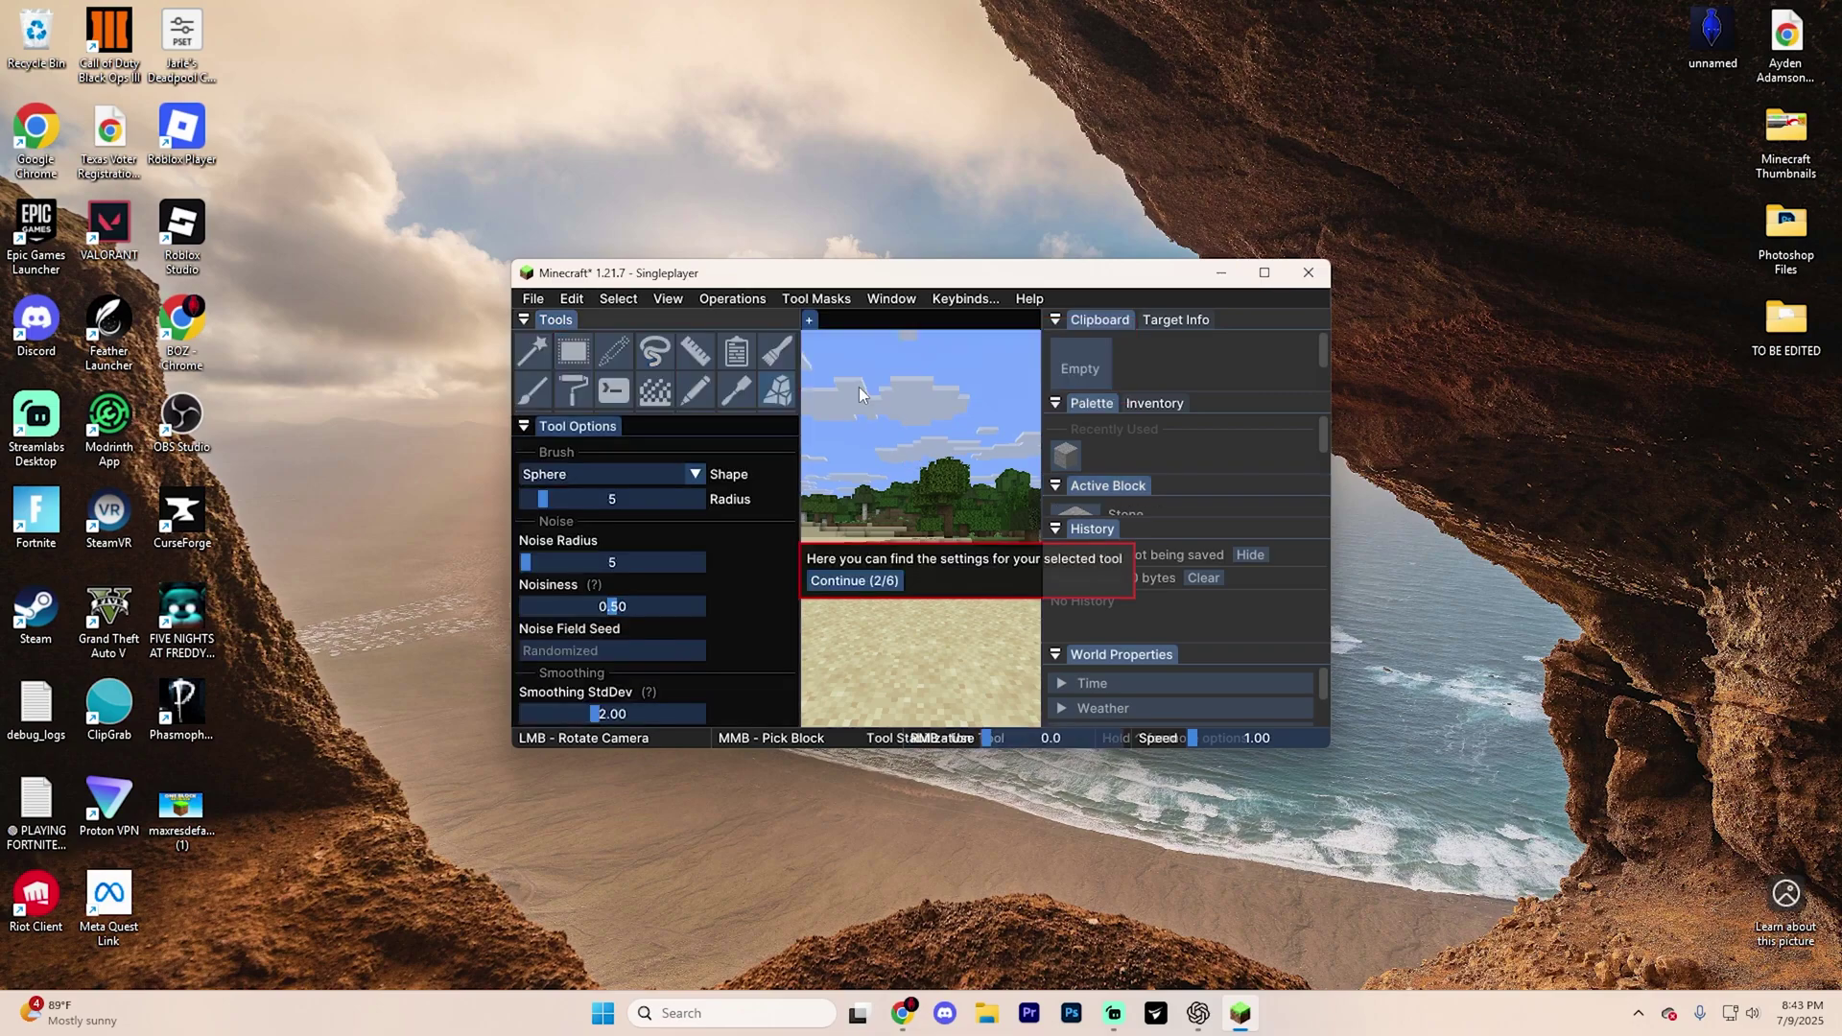
{"action": "left_click", "coordinate": [899, 582]}
{"action": "left_click", "coordinate": [783, 509]}
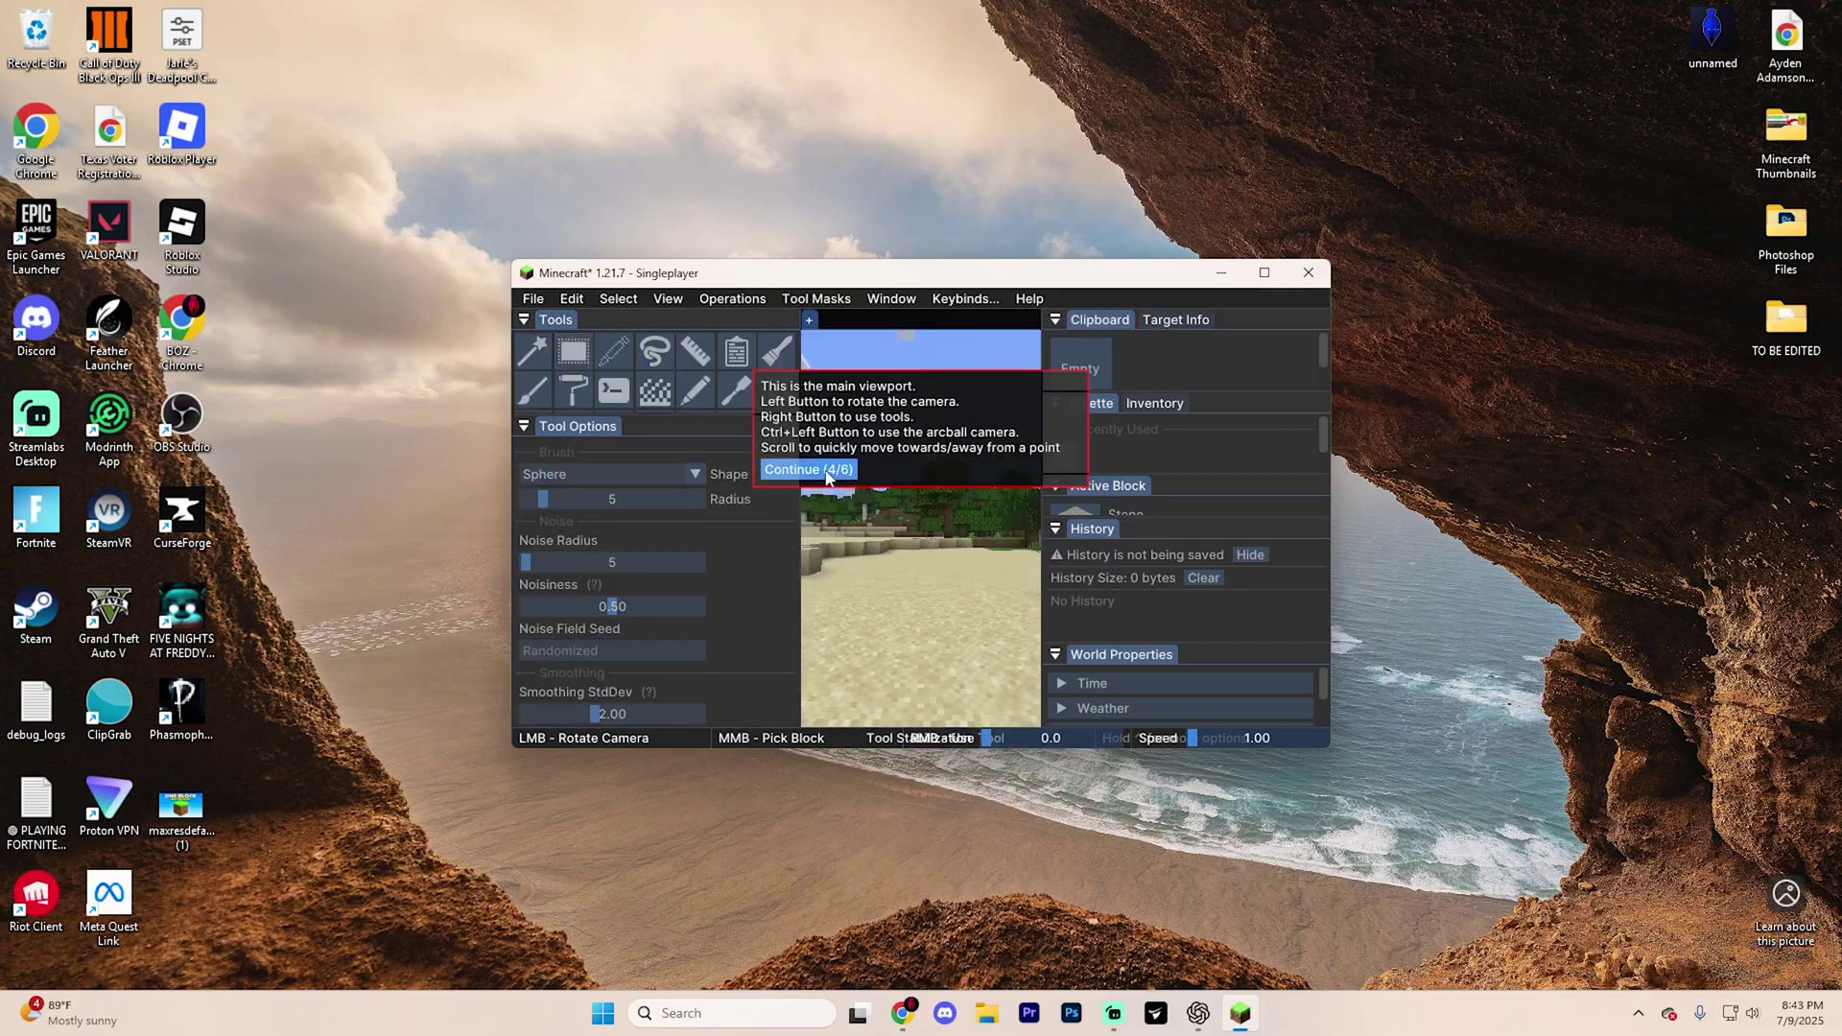
{"action": "left_click", "coordinate": [825, 470]}
{"action": "left_click", "coordinate": [768, 626]}
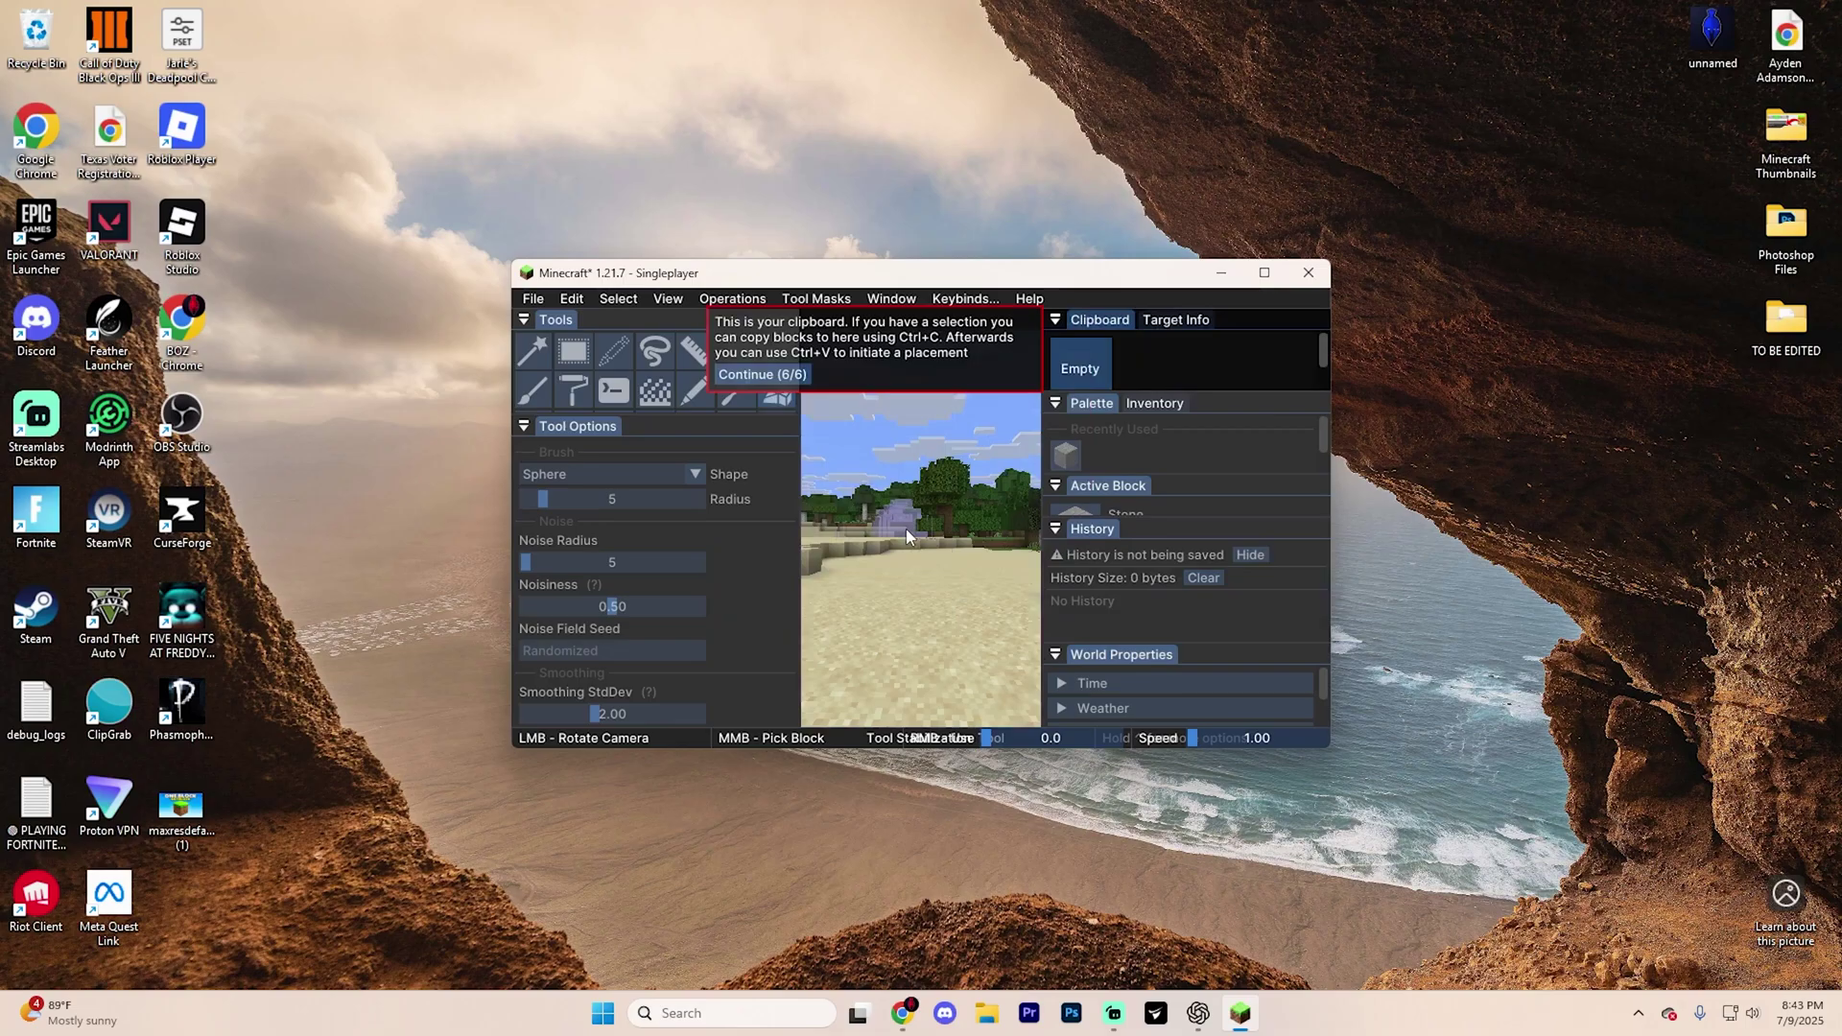
Step: Leave and reopen Axiom's Editor Mode, and complete the interface tour from the clipboard tip
{"action": "key", "text": "Tab"}
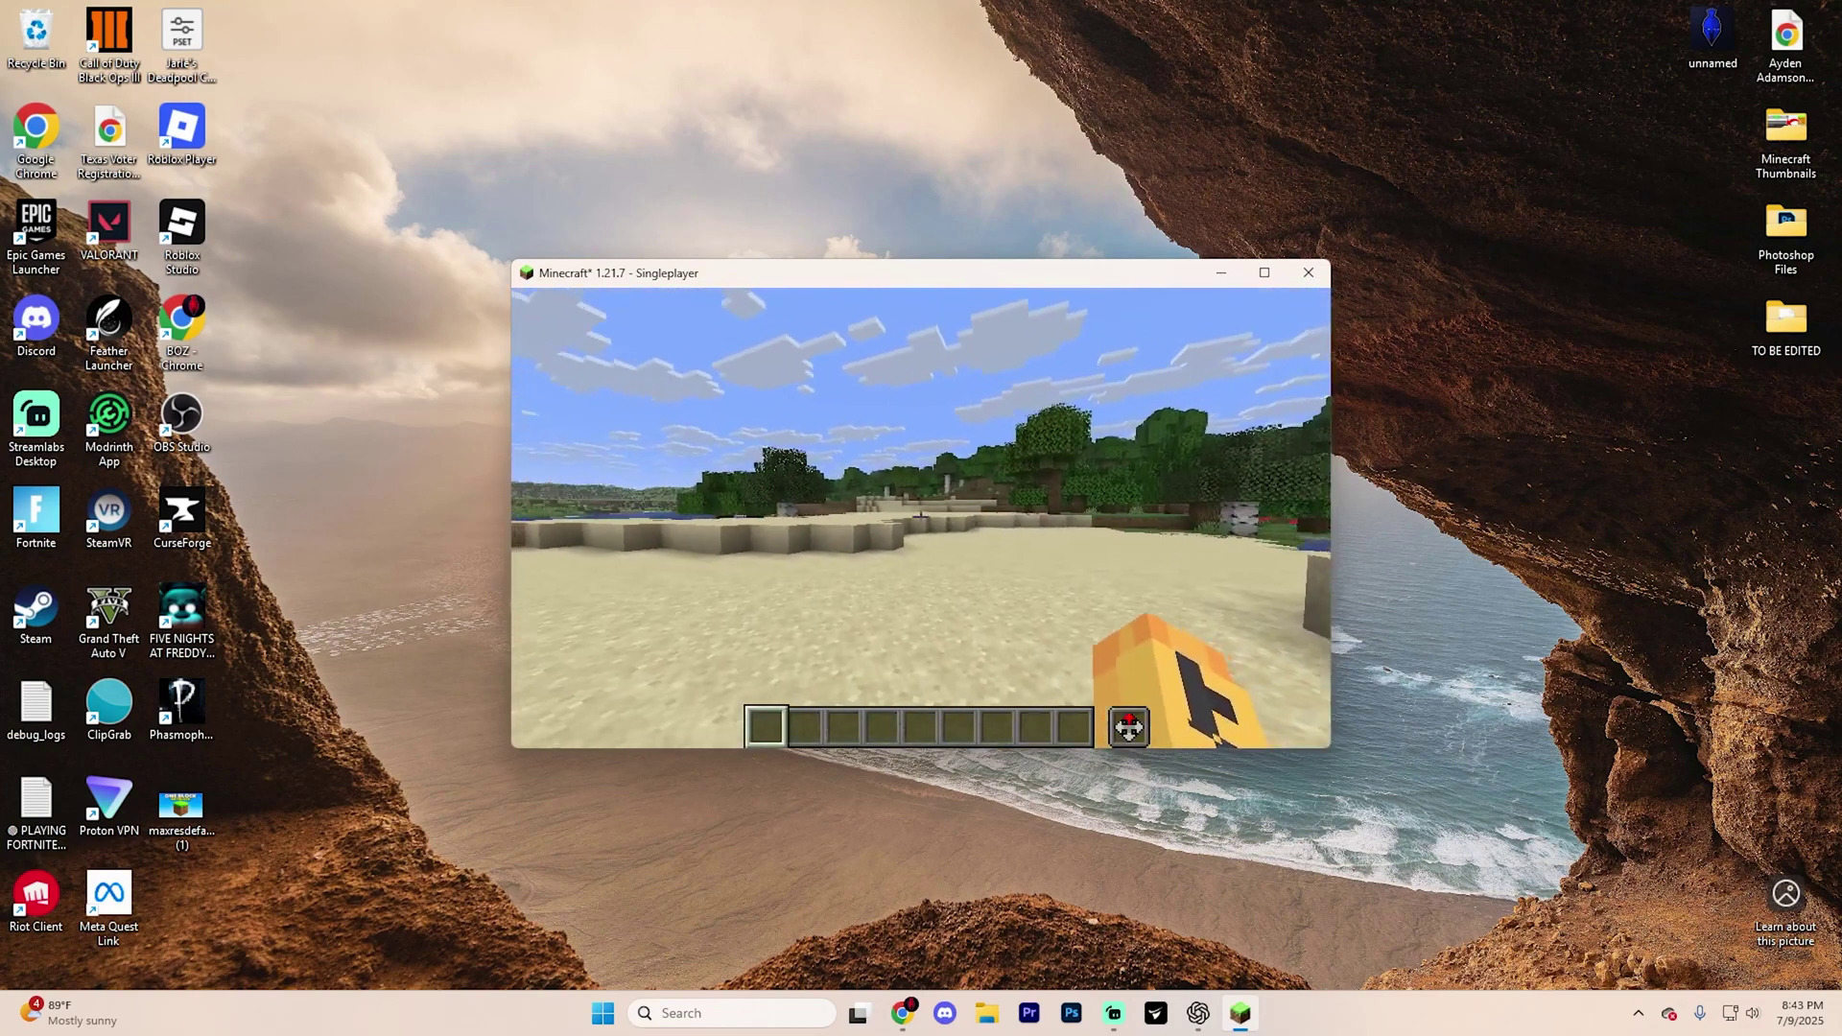
{"action": "key", "text": "Tab"}
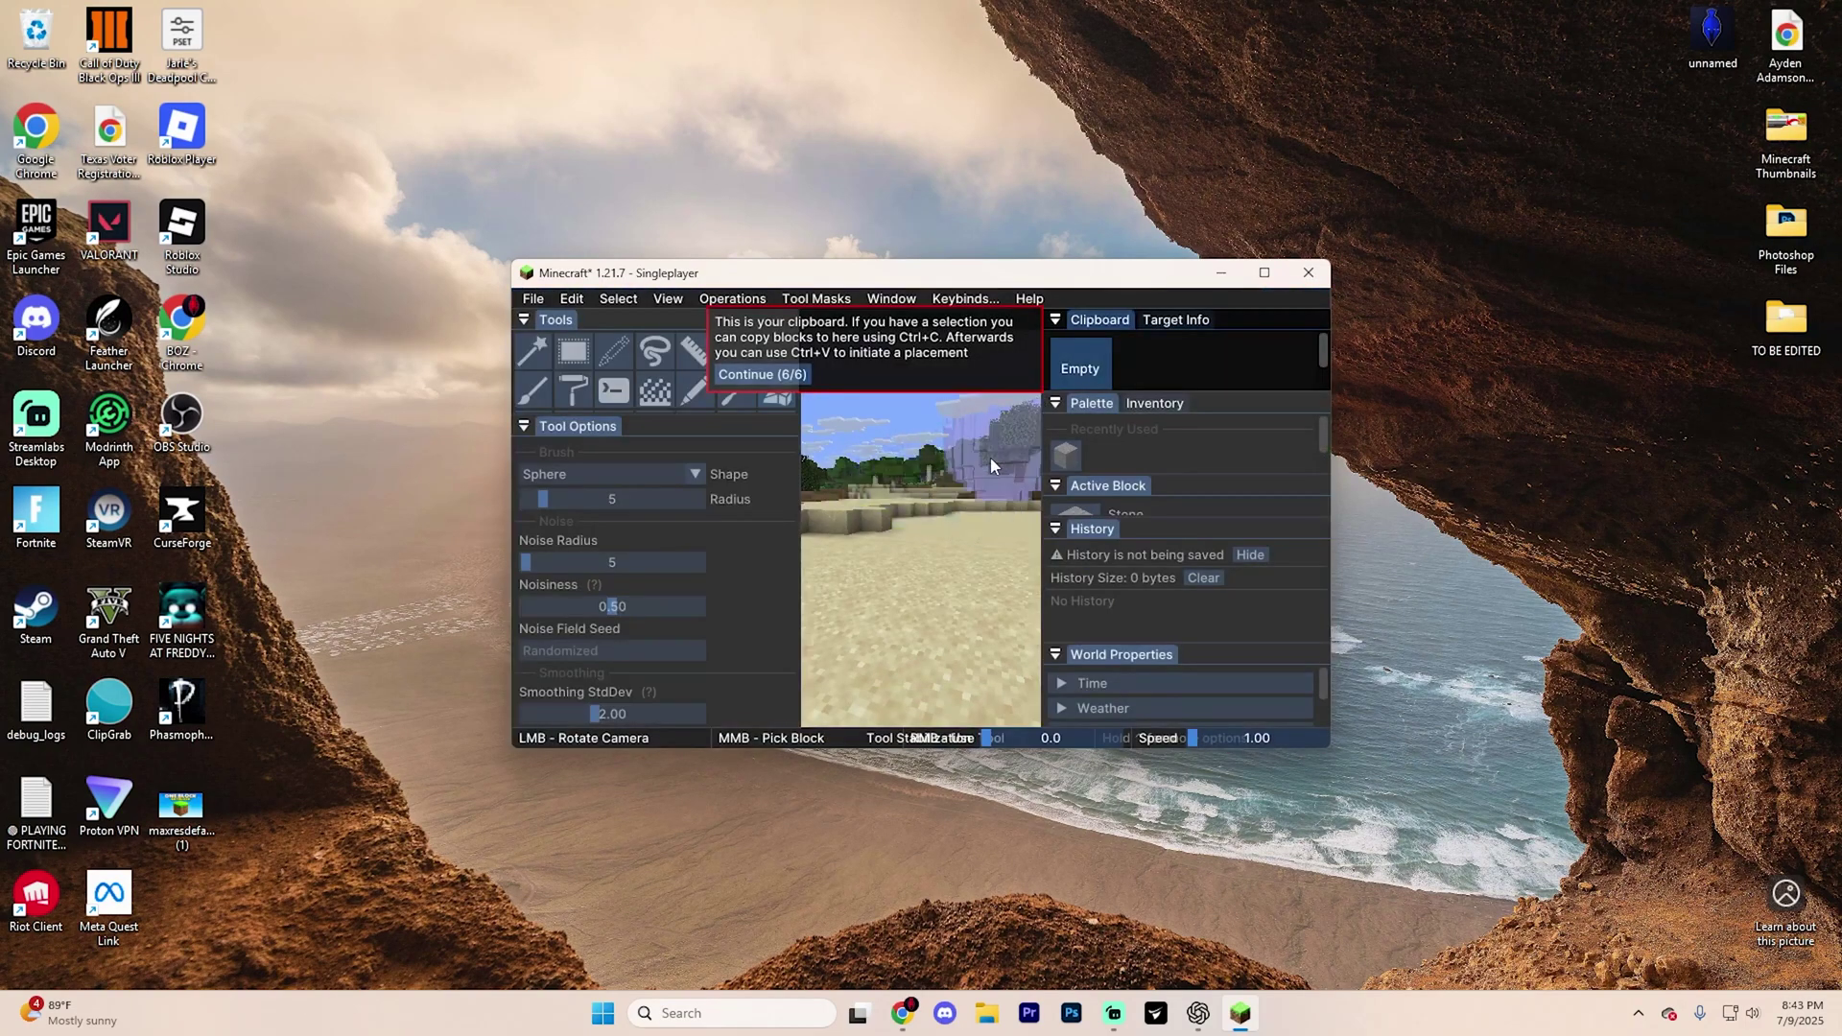
{"action": "left_click_drag", "start_coordinate": [990, 456], "coordinate": [952, 521]}
{"action": "left_click", "coordinate": [952, 521]}
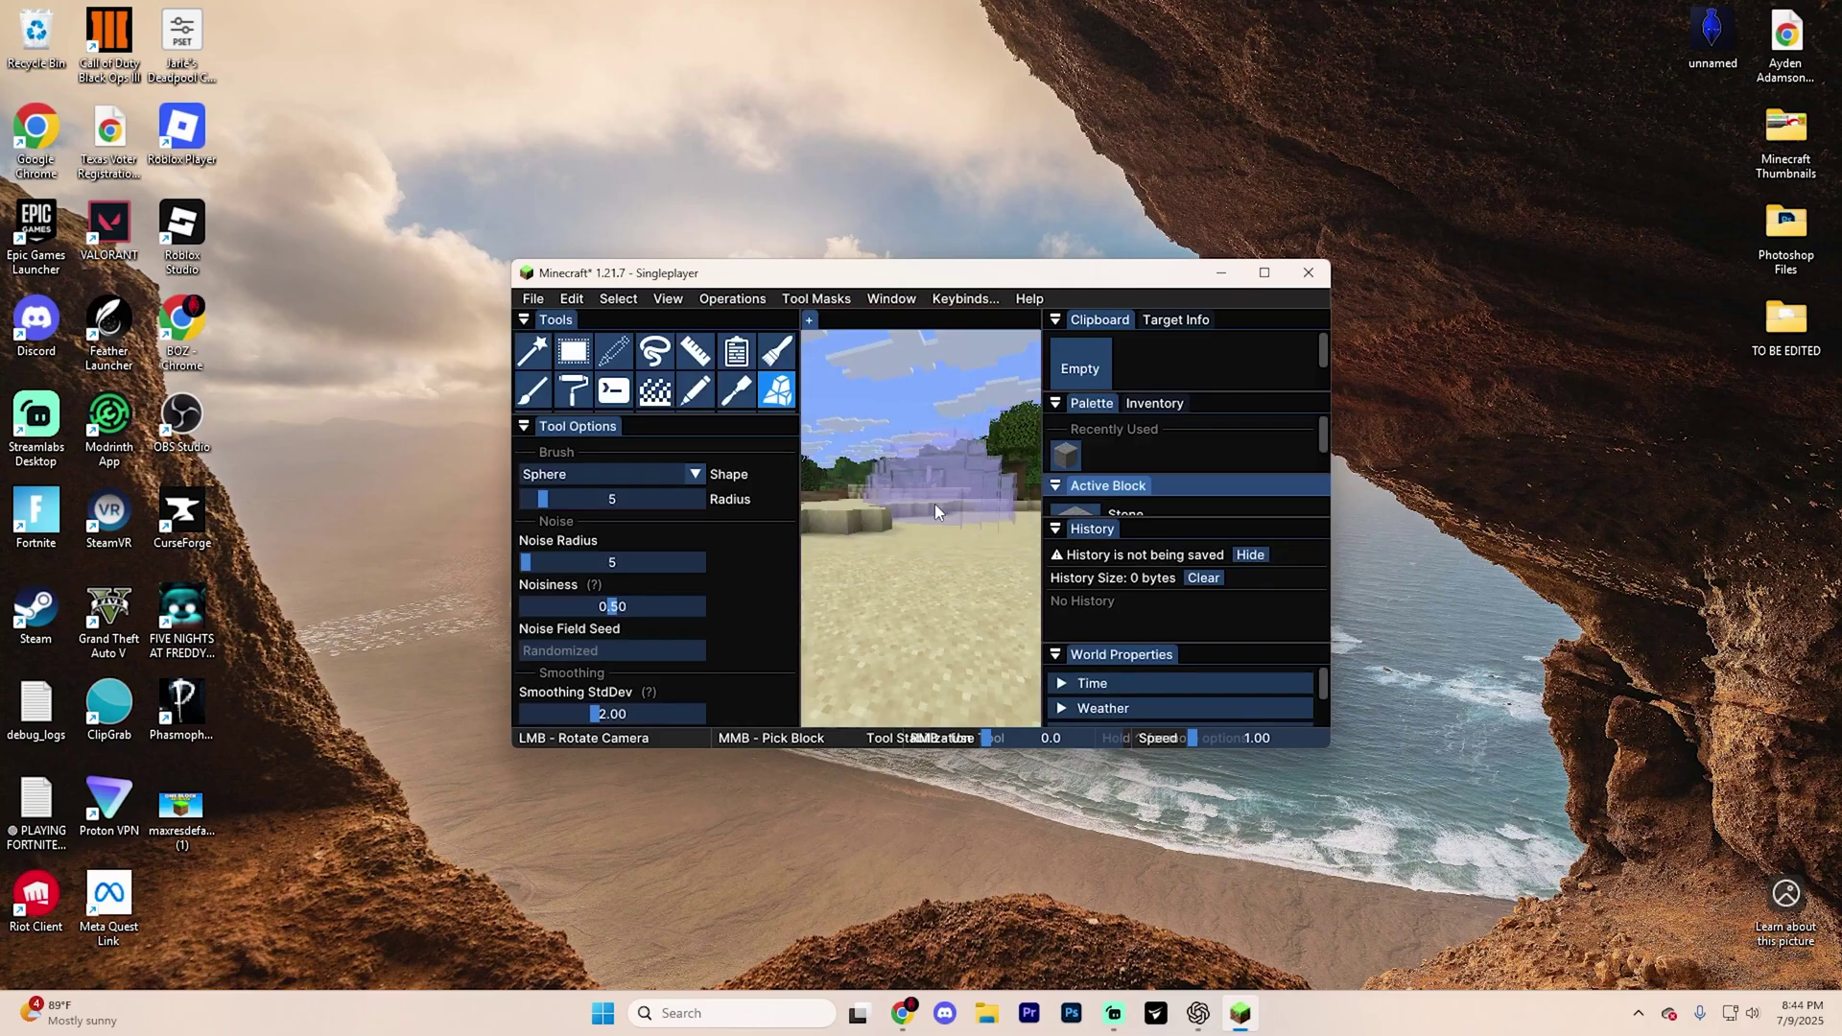